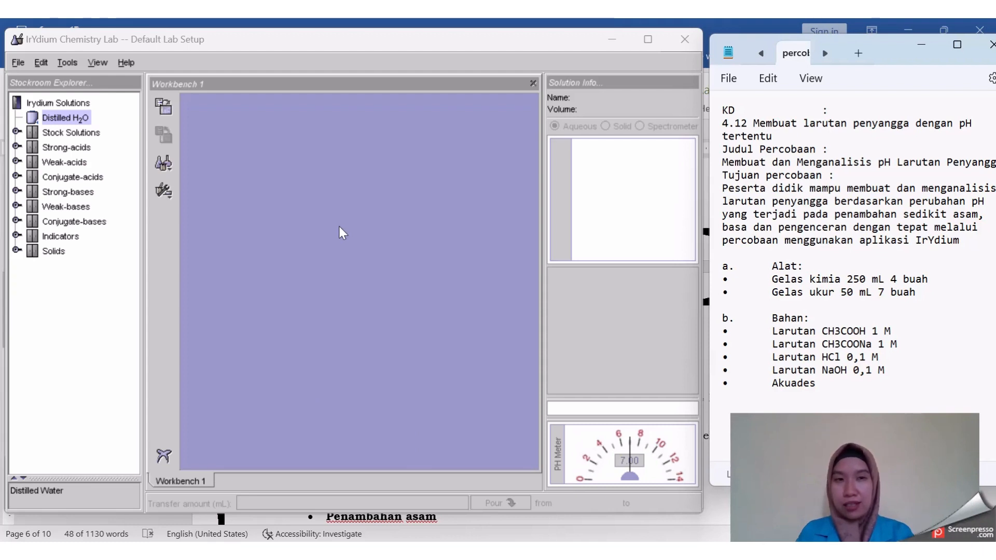
# Add a 250 mL beaker to the workbench
pyautogui.click(173, 171)
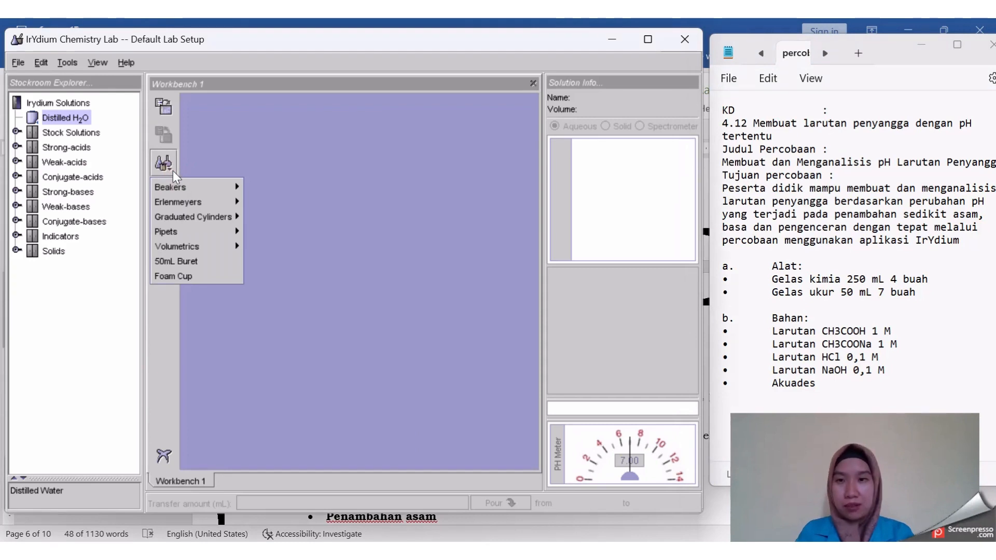
pyautogui.moveTo(180, 183)
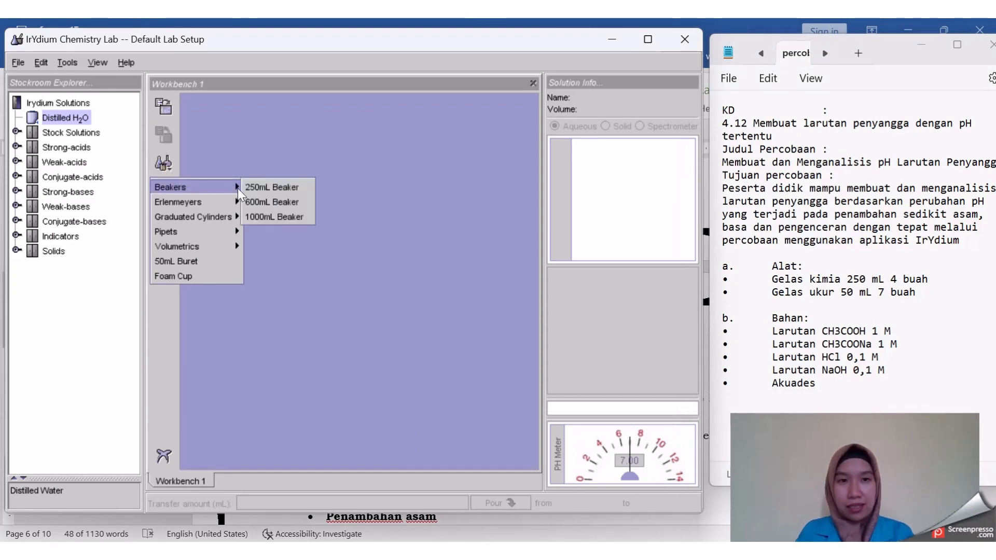
pyautogui.click(257, 190)
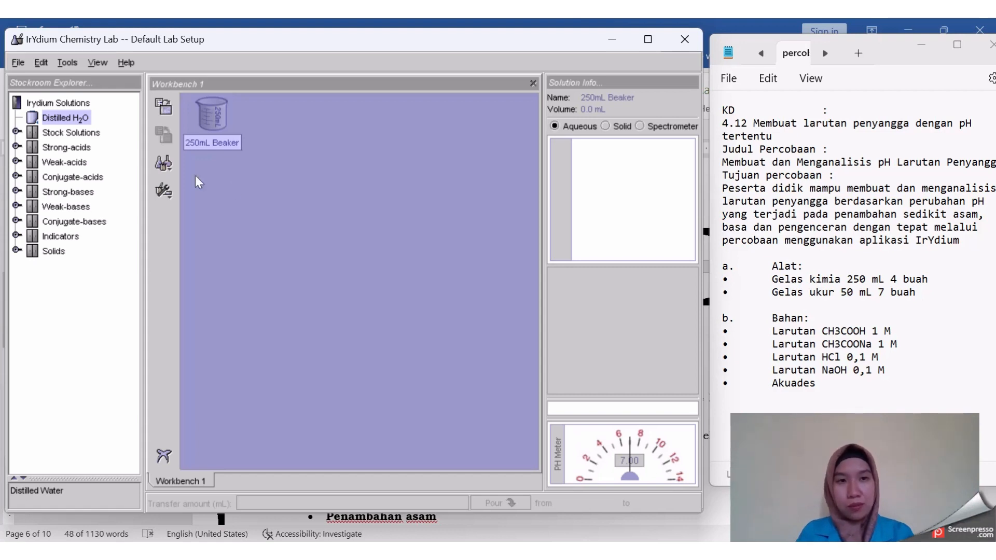
# Add two 50 mL graduated cylinders to the workbench, placing the first one close to the beaker
pyautogui.click(173, 166)
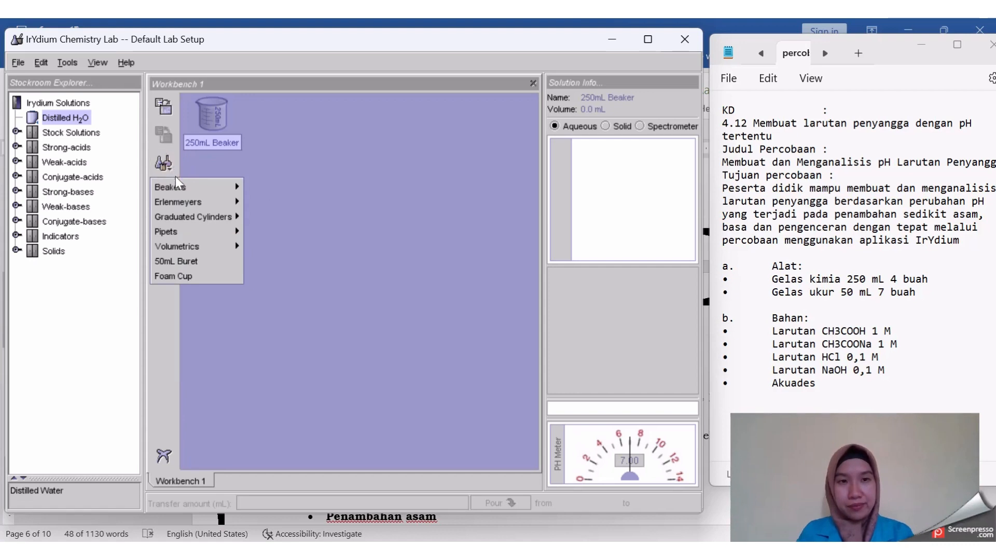
pyautogui.moveTo(176, 183)
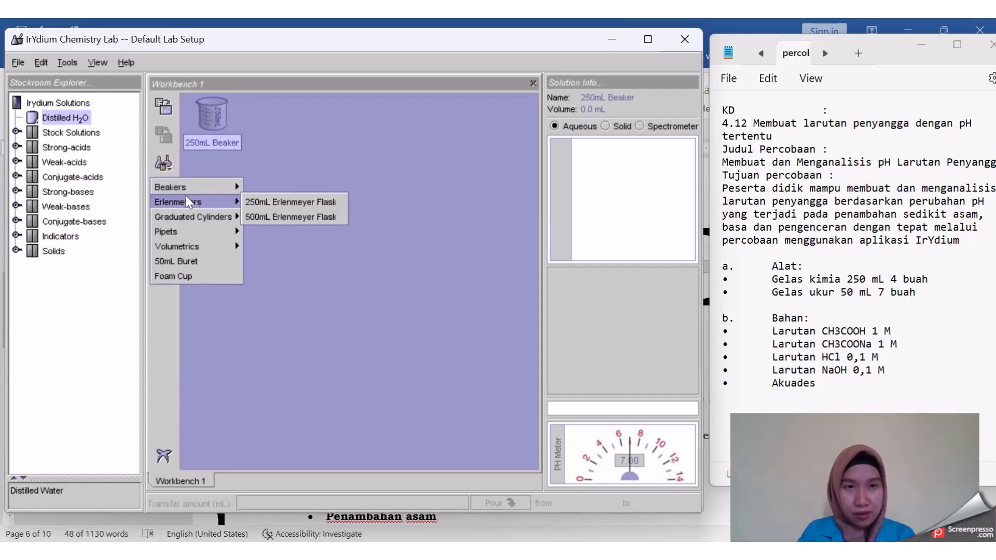
pyautogui.moveTo(189, 218)
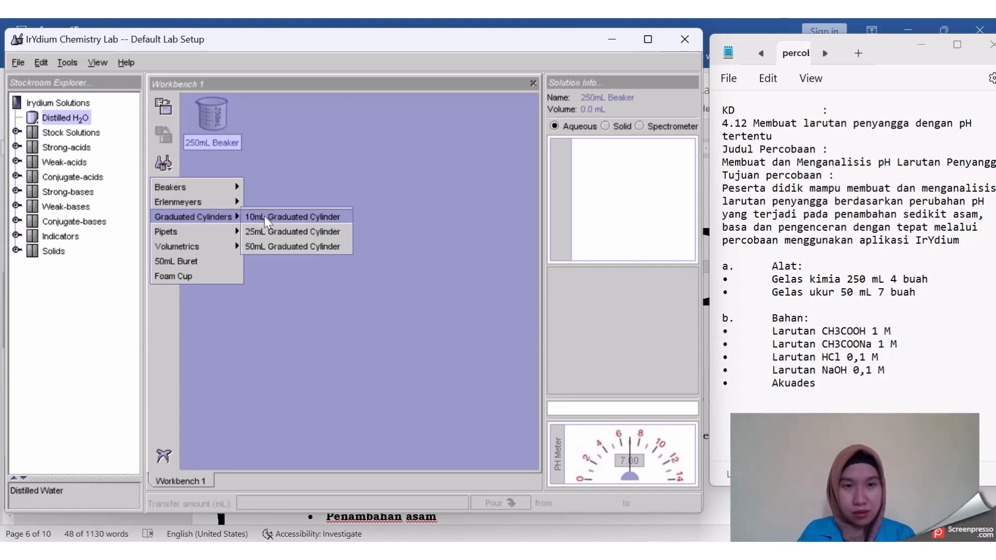
pyautogui.click(265, 245)
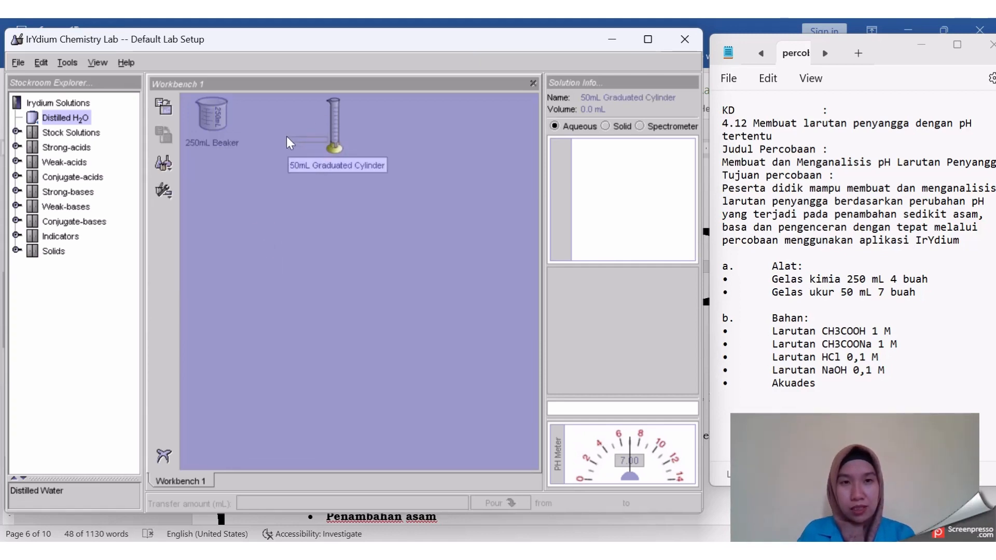
pyautogui.moveTo(336, 160); pyautogui.dragTo(283, 158)
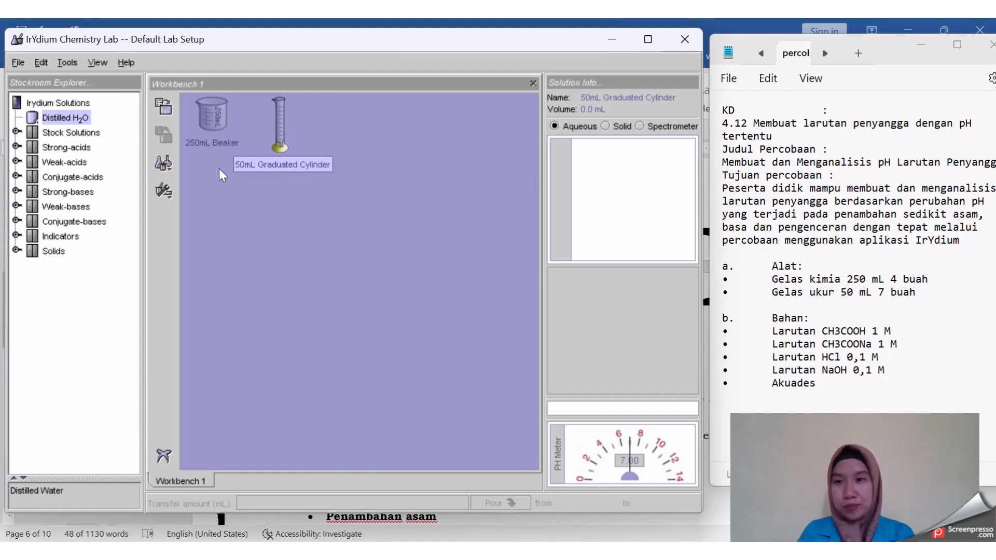
pyautogui.click(166, 175)
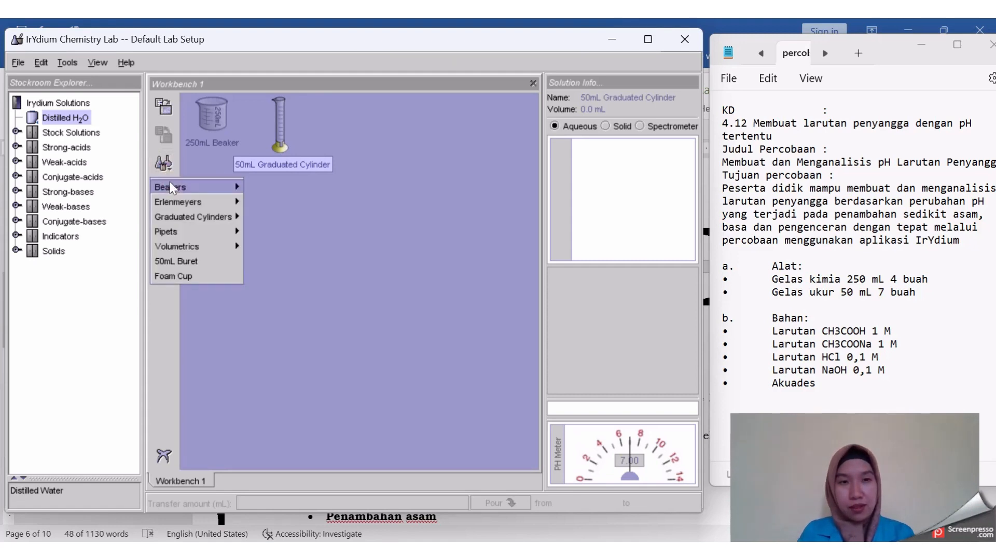
pyautogui.click(260, 240)
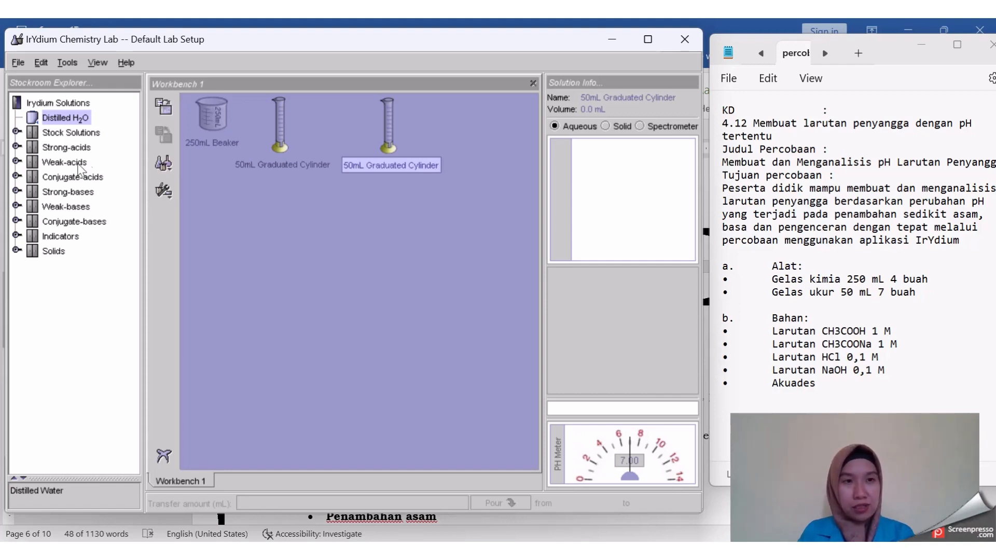
# Bring the 1M CH3COOH solution from the stockroom's weak acids onto the workbench
pyautogui.click(34, 162)
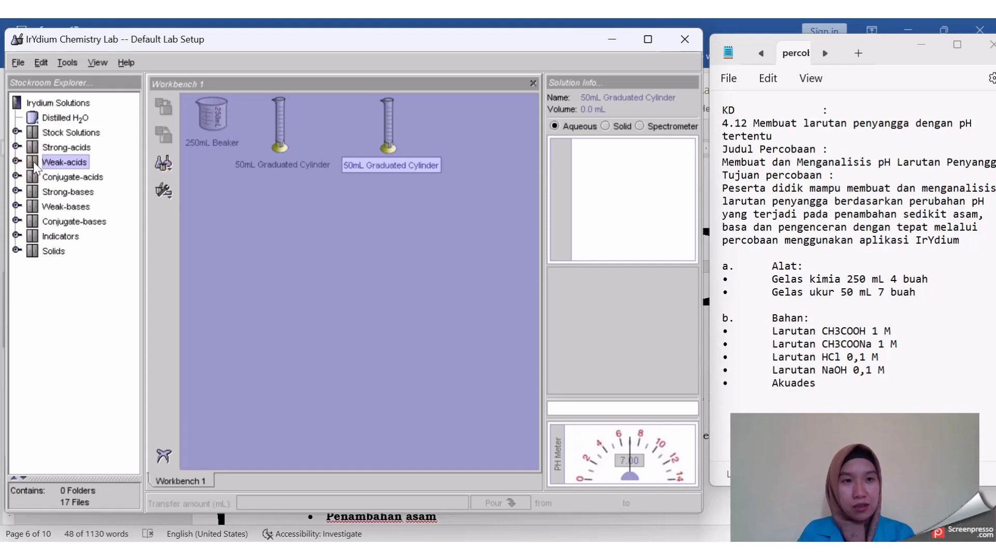
pyautogui.doubleClick(40, 162)
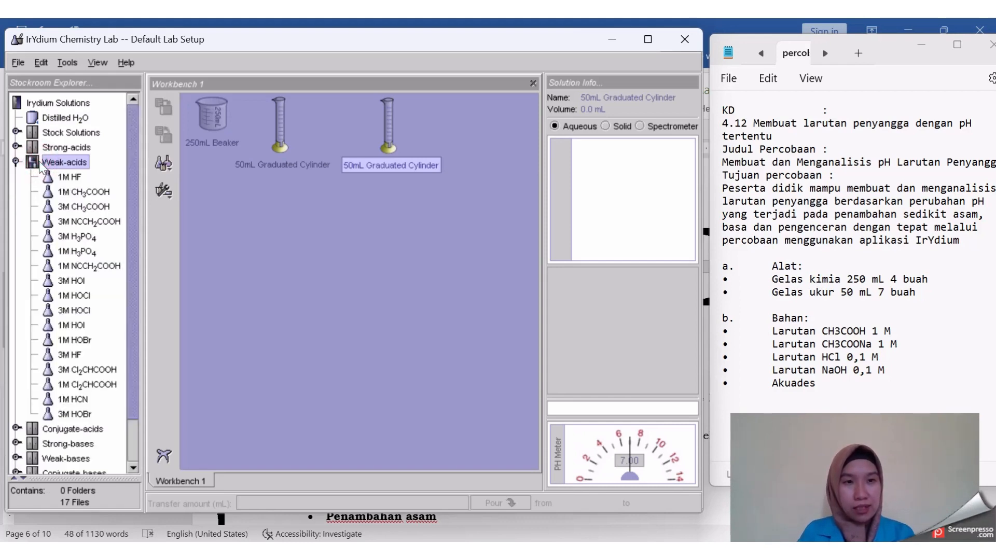
pyautogui.click(64, 193)
pyautogui.doubleClick(64, 193)
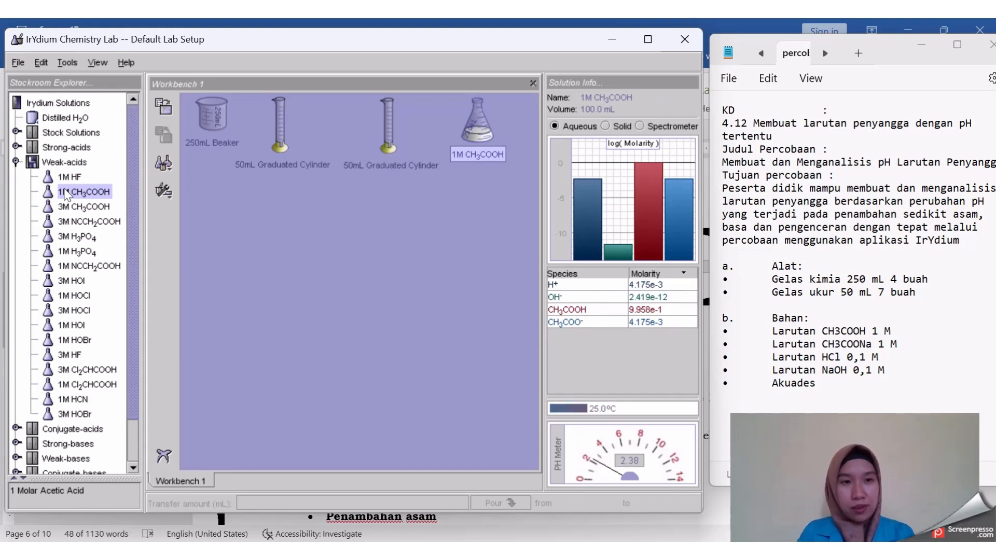
# Bring the 1M NaCH3COO solution from the stockroom's conjugate bases onto the workbench
pyautogui.scroll(-2, 73, 225)
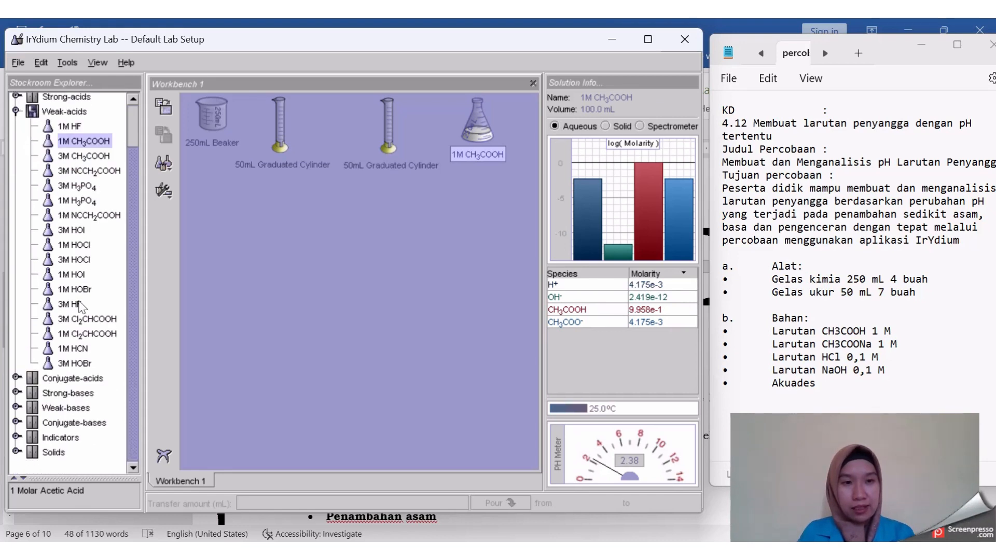
pyautogui.doubleClick(81, 423)
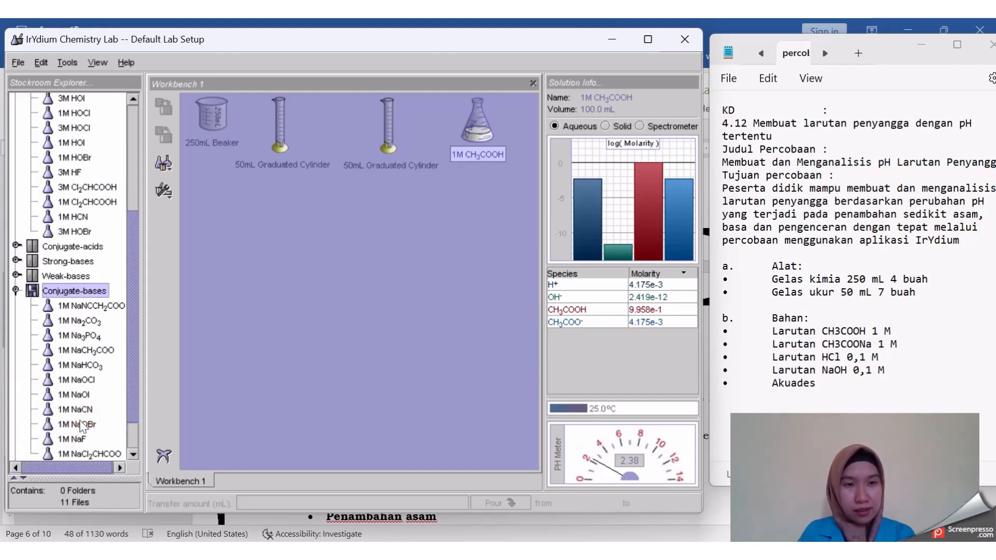
pyautogui.doubleClick(81, 249)
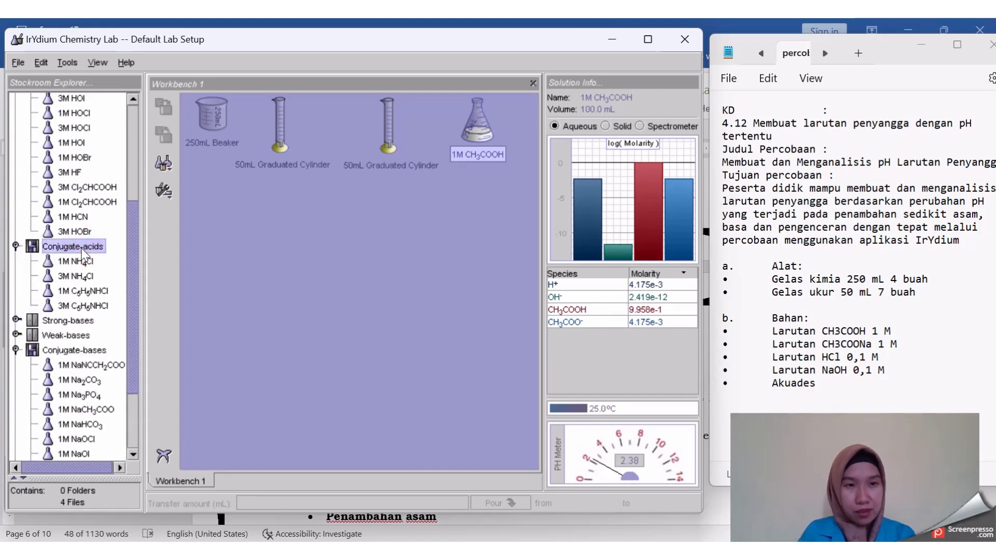
pyautogui.scroll(-1, 83, 255)
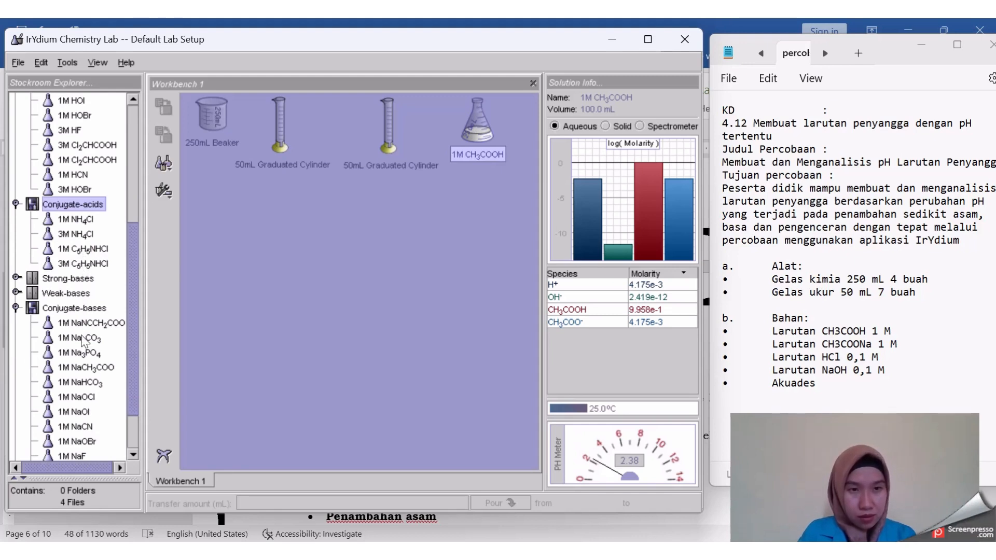
pyautogui.scroll(-1, 83, 341)
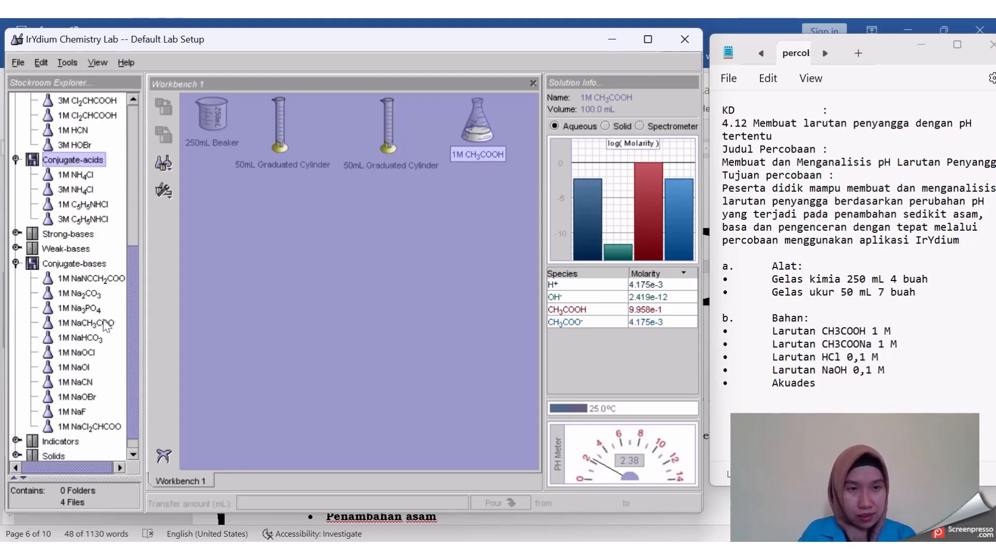
pyautogui.doubleClick(106, 324)
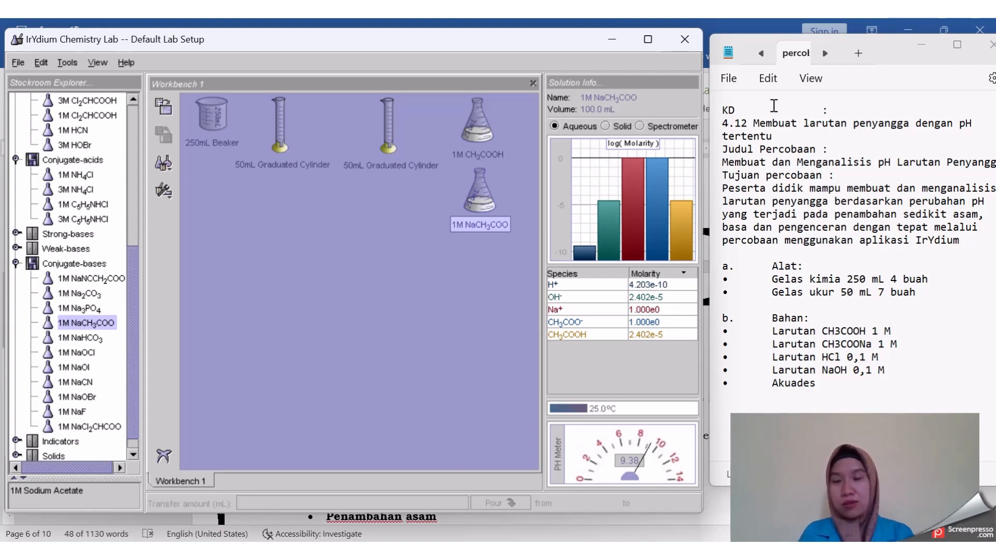
# Switch to Notepad and show the procedure notes titled "Membuat larutan penyangga asetat"
pyautogui.click(801, 61)
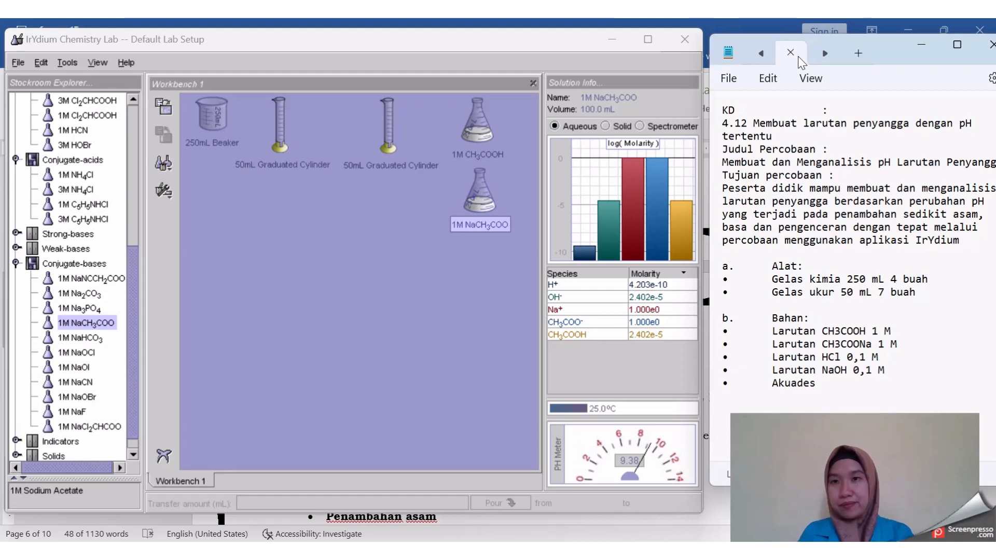
pyautogui.click(802, 53)
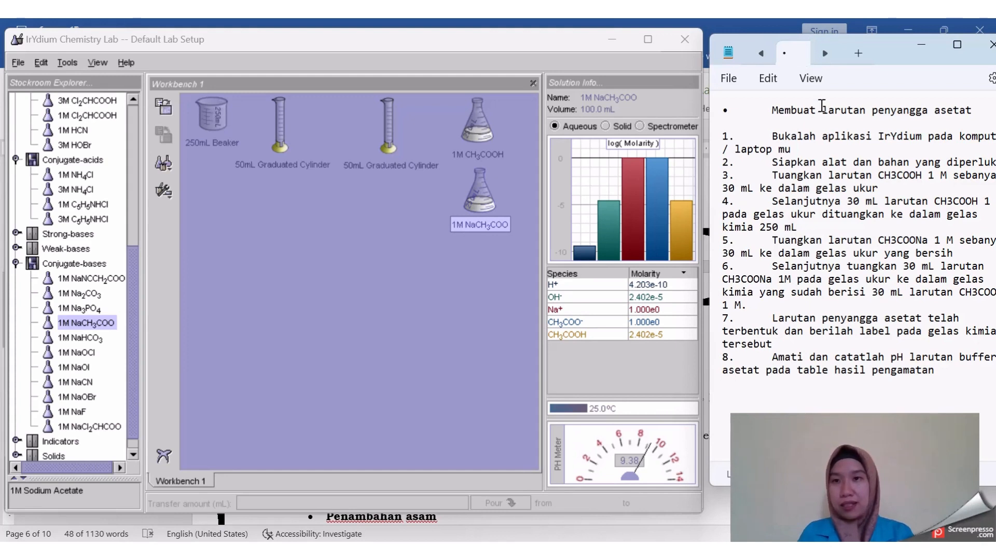
pyautogui.click(810, 130)
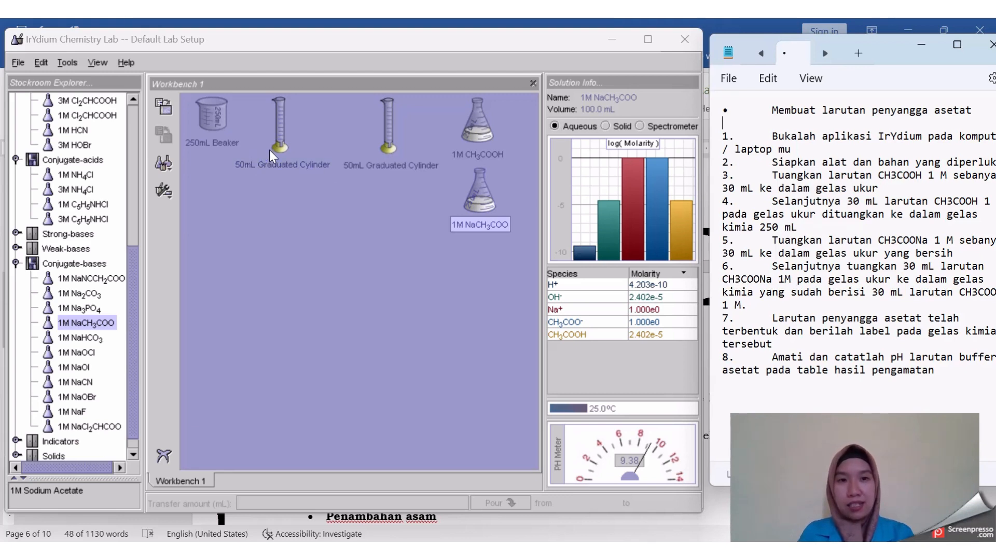
# Move the first graduated cylinder to a free area, pour 30 mL of 1M CH3COOH into it, and set the flask aside
pyautogui.moveTo(271, 149); pyautogui.dragTo(218, 273)
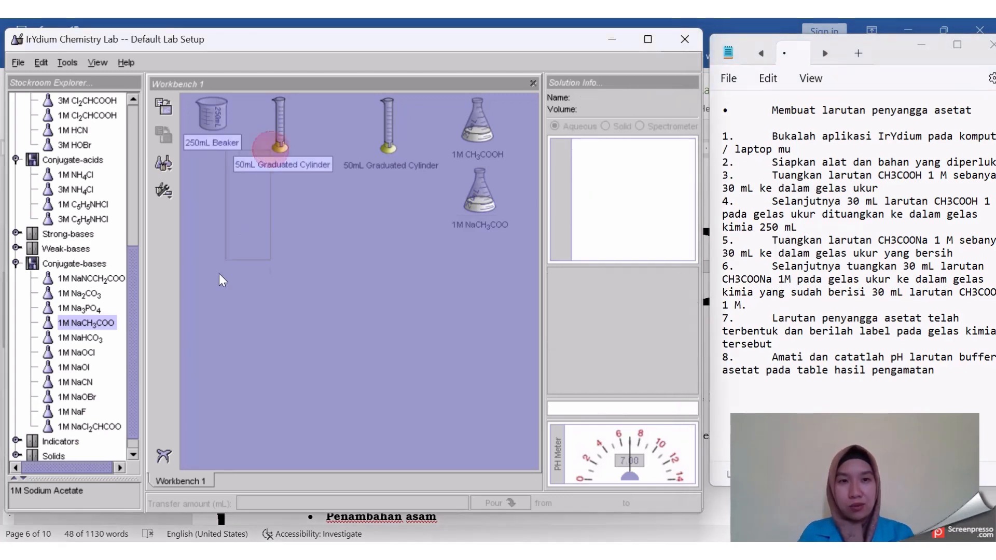
pyautogui.moveTo(273, 118); pyautogui.dragTo(249, 258)
pyautogui.click(274, 139)
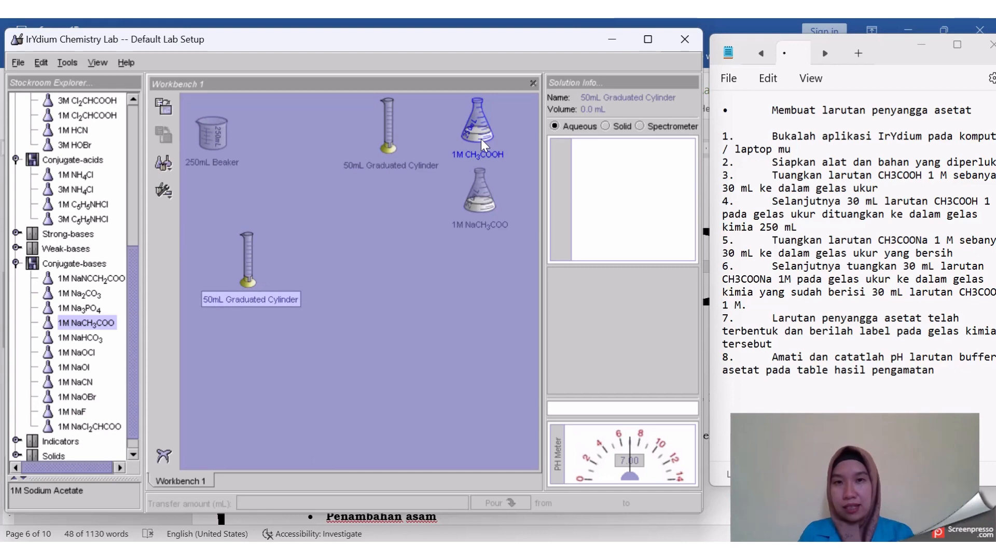
pyautogui.moveTo(481, 140); pyautogui.dragTo(259, 261)
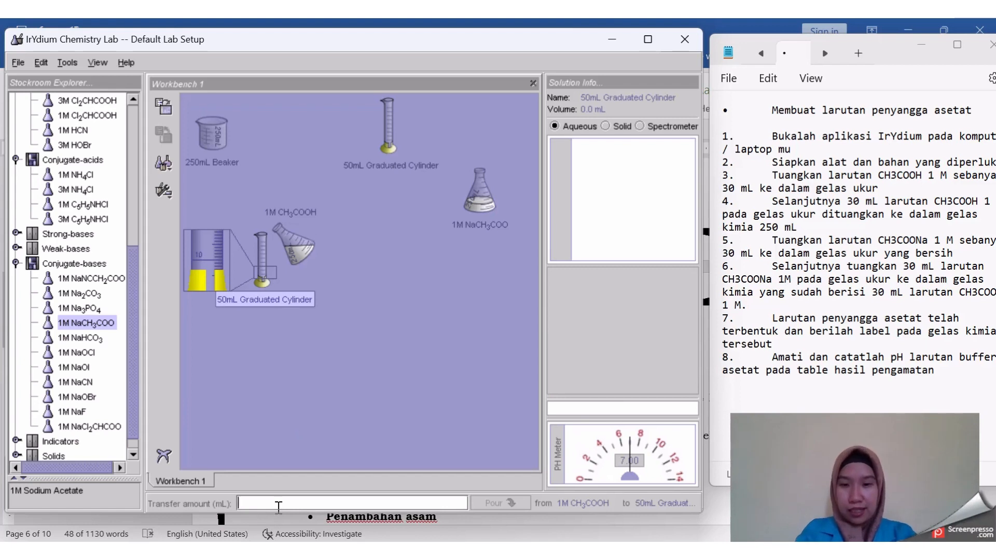
pyautogui.write('30')
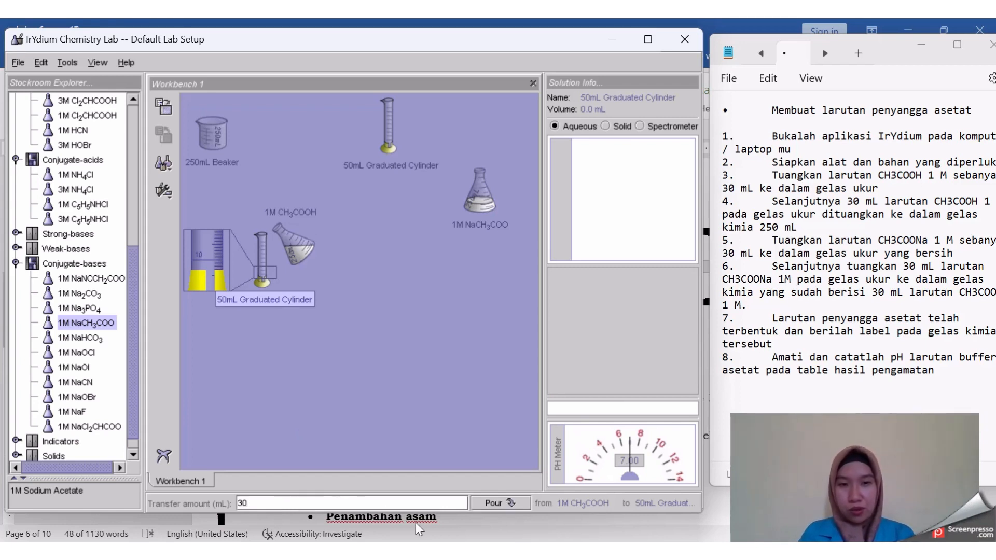
pyautogui.click(495, 506)
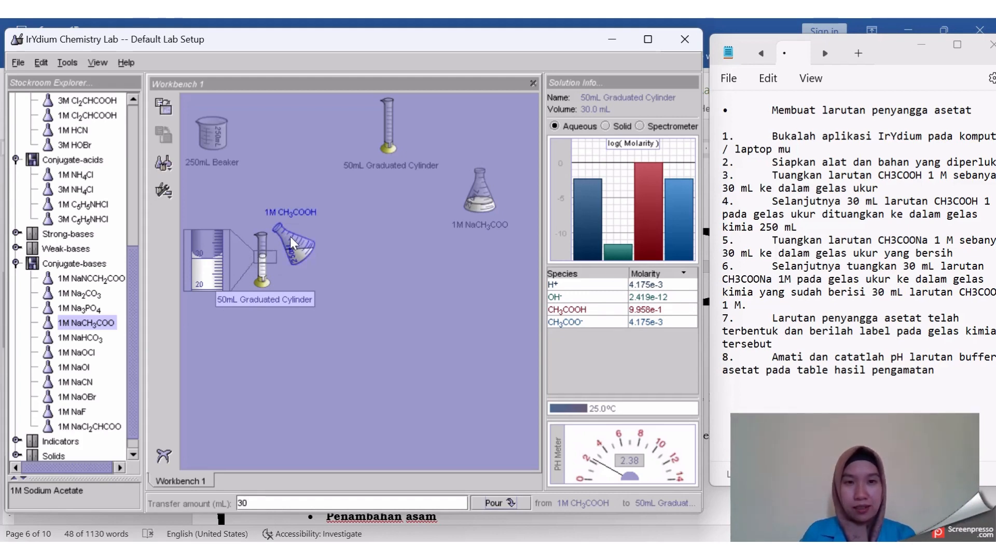
pyautogui.moveTo(290, 237); pyautogui.dragTo(284, 120)
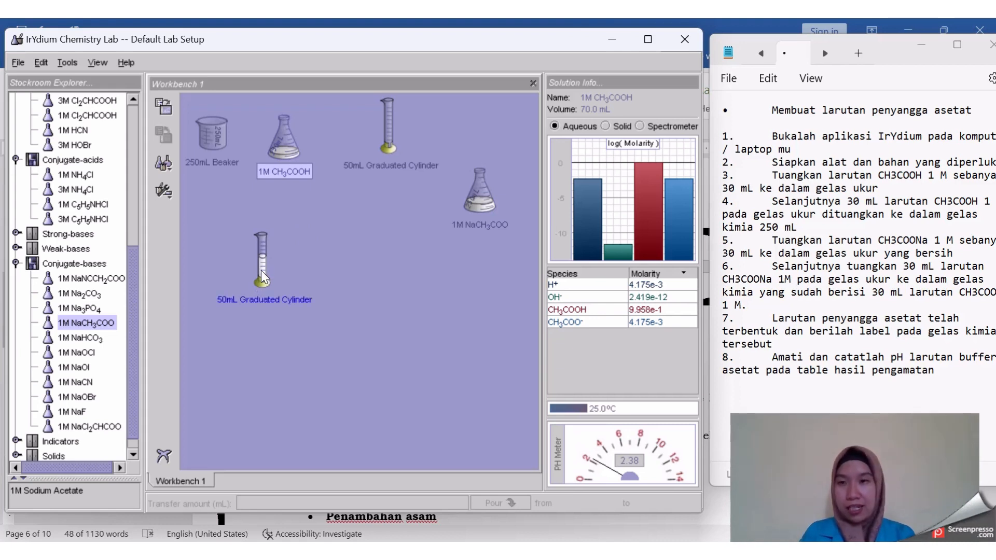
# Pour the 30 mL of CH3COOH from the graduated cylinder into the 250 mL beaker and set the emptied cylinder aside
pyautogui.moveTo(215, 145); pyautogui.dragTo(326, 272)
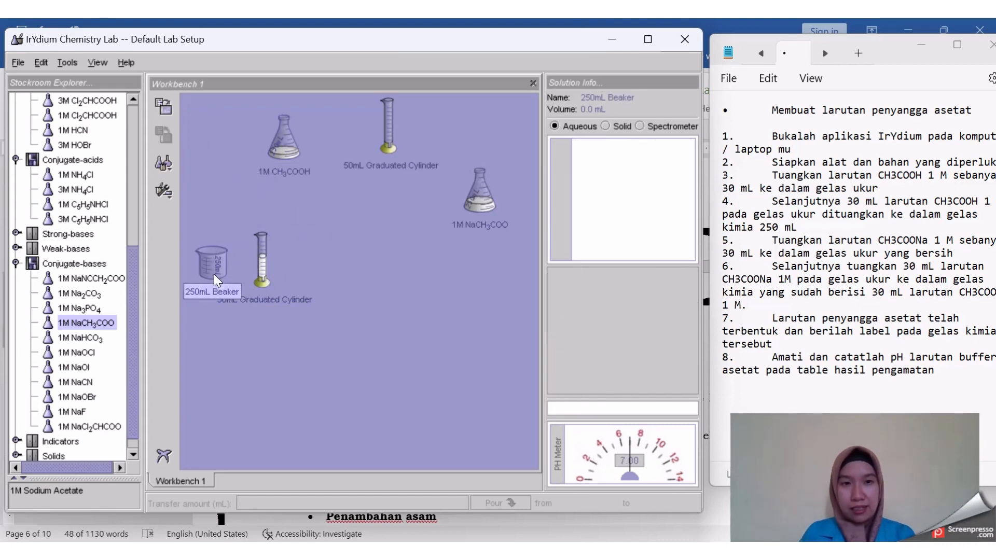
pyautogui.moveTo(264, 277); pyautogui.dragTo(231, 263)
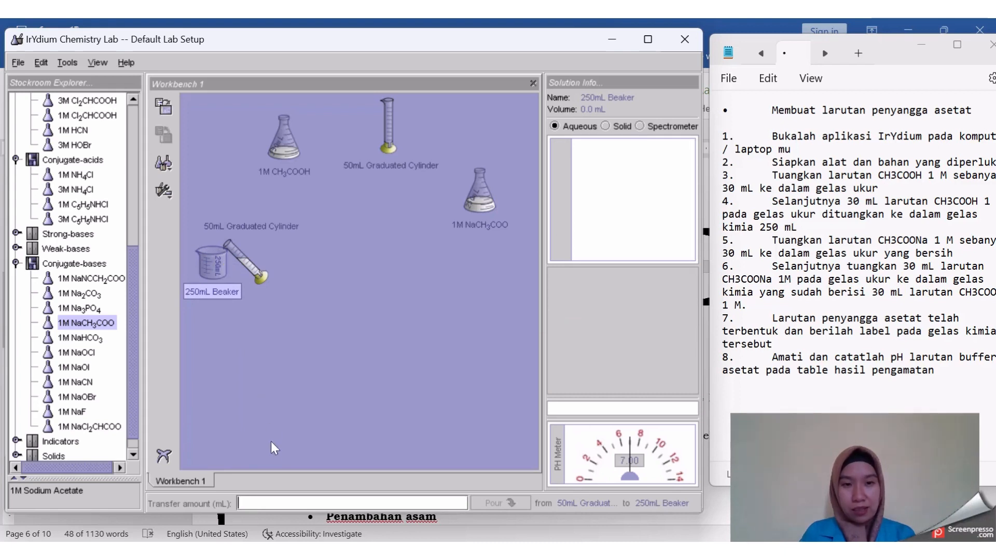
pyautogui.write('30')
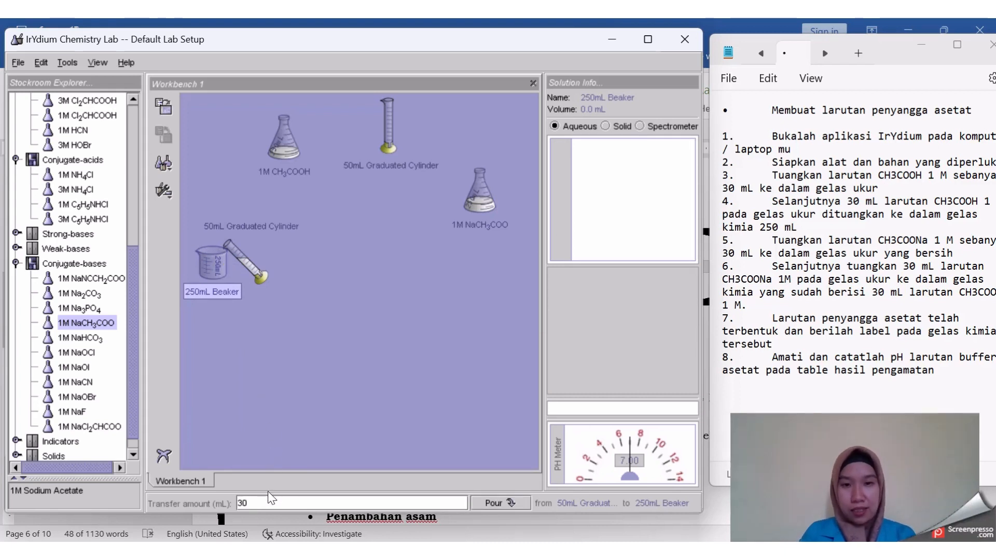
pyautogui.click(483, 502)
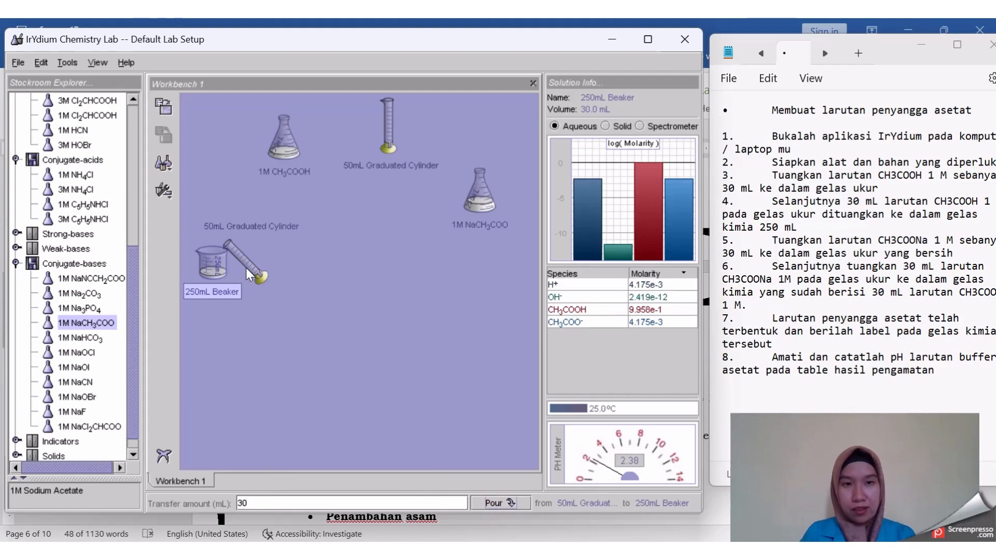
pyautogui.click(223, 214)
pyautogui.moveTo(223, 213); pyautogui.dragTo(204, 117)
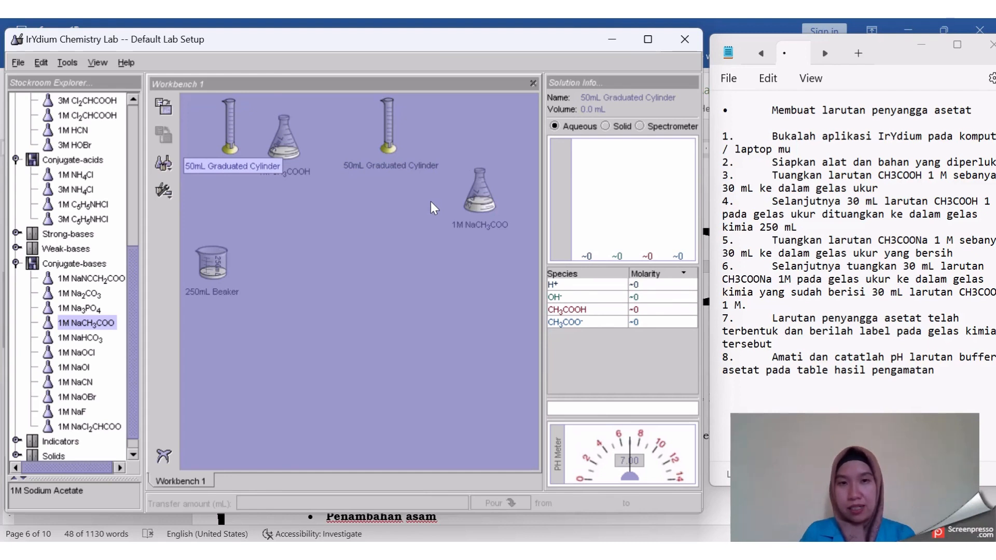
# Move the second graduated cylinder to a free area, pour 30 mL of 1M NaCH3COO into it, and set the flask aside
pyautogui.moveTo(385, 121); pyautogui.dragTo(358, 261)
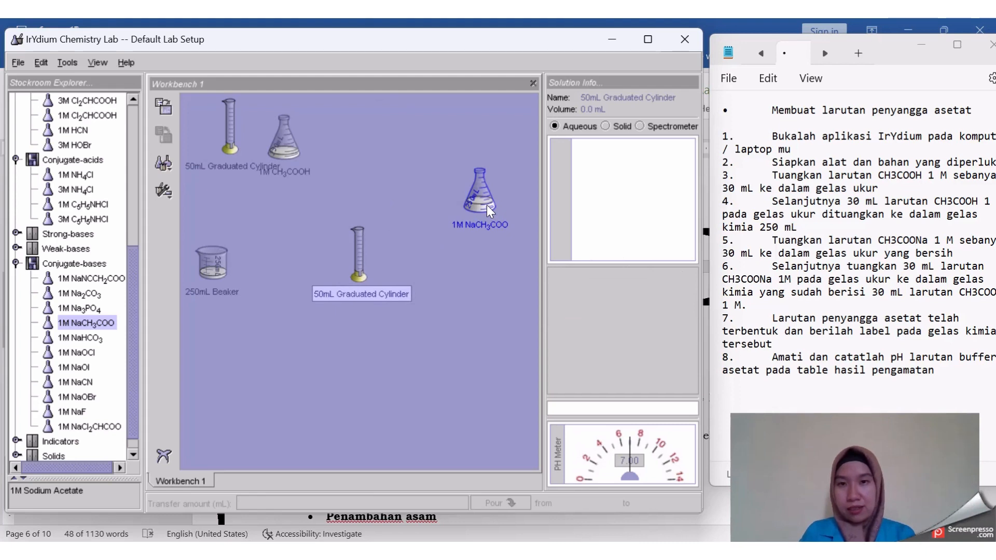
pyautogui.moveTo(487, 205)
pyautogui.mouseDown()
pyautogui.moveTo(400, 268)
pyautogui.moveTo(361, 274)
pyautogui.mouseUp()
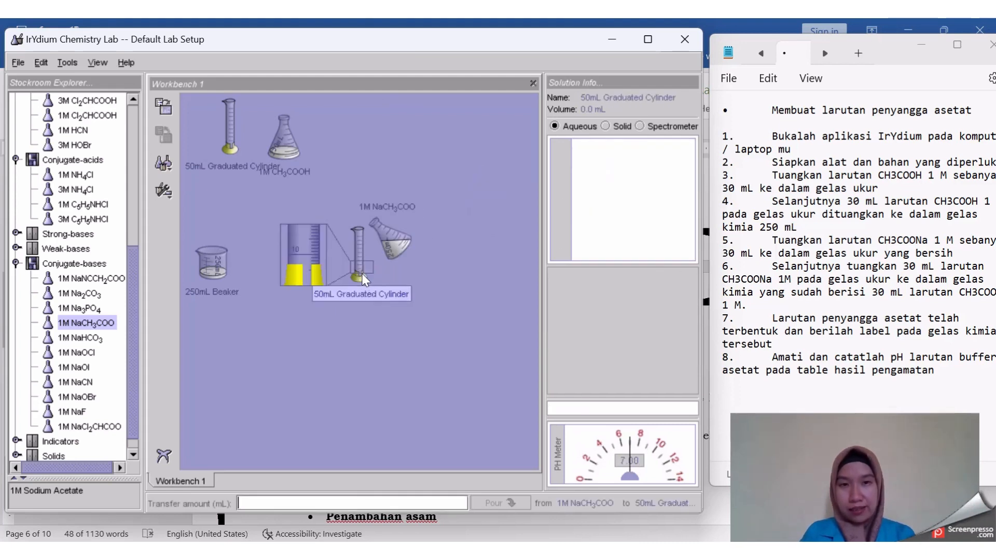
pyautogui.write('30')
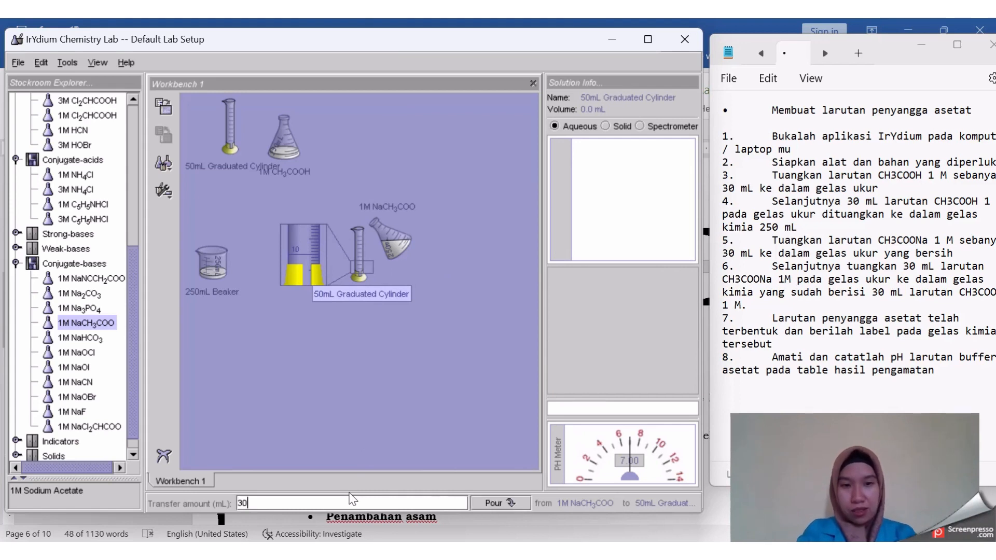
pyautogui.click(498, 503)
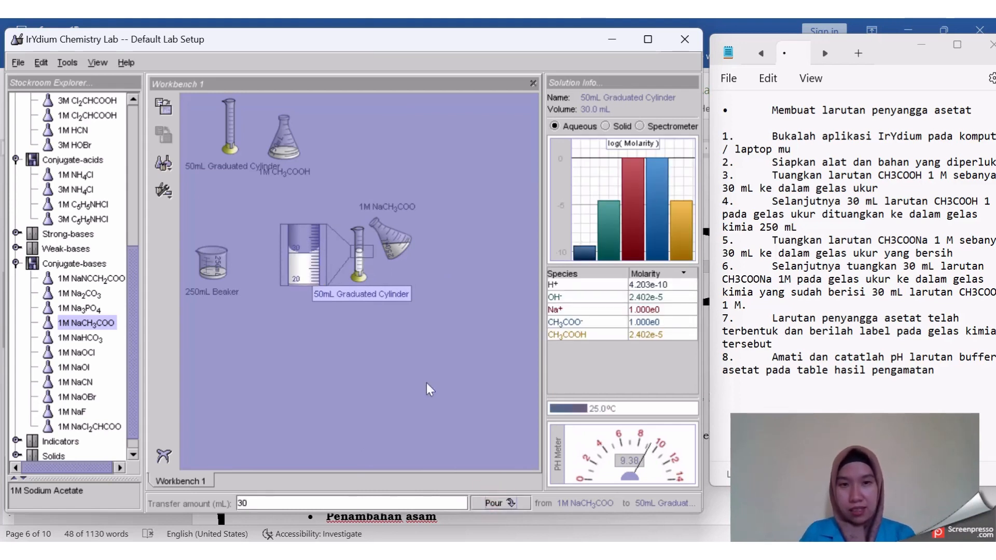
pyautogui.click(390, 247)
pyautogui.moveTo(390, 246); pyautogui.dragTo(359, 145)
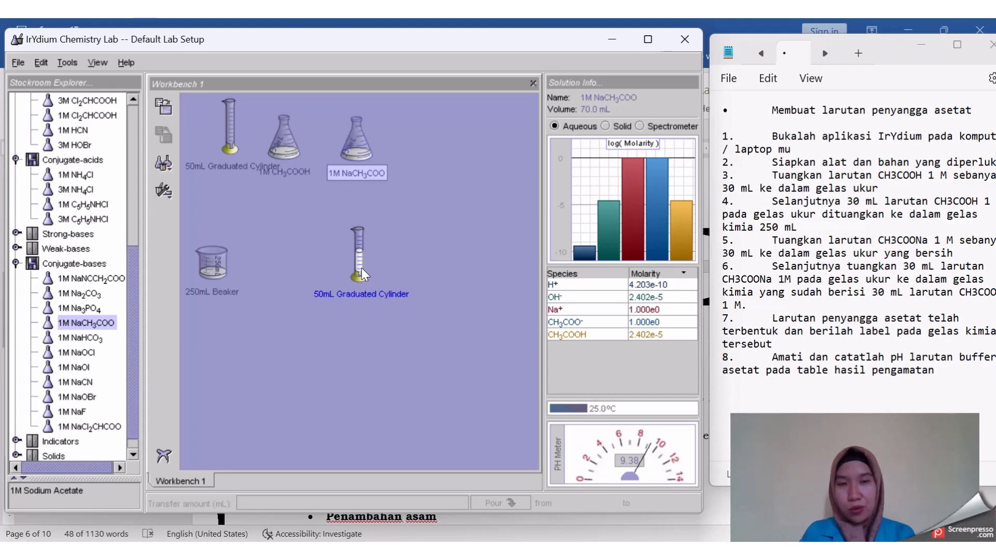
# Pour the 30 mL of NaCH3COO from the graduated cylinder into the 250 mL beaker and check the mixture's pH
pyautogui.moveTo(362, 269); pyautogui.dragTo(226, 275)
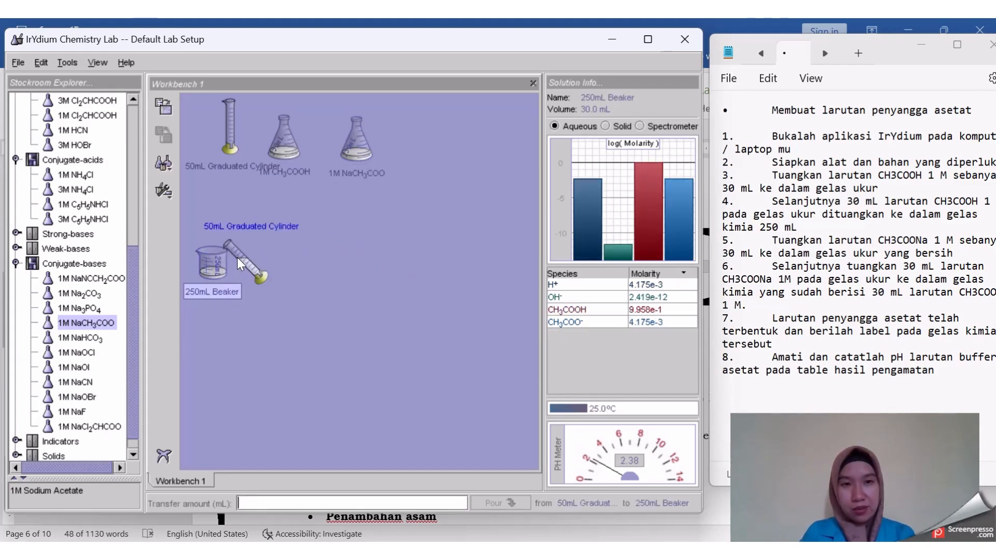
pyautogui.write('30')
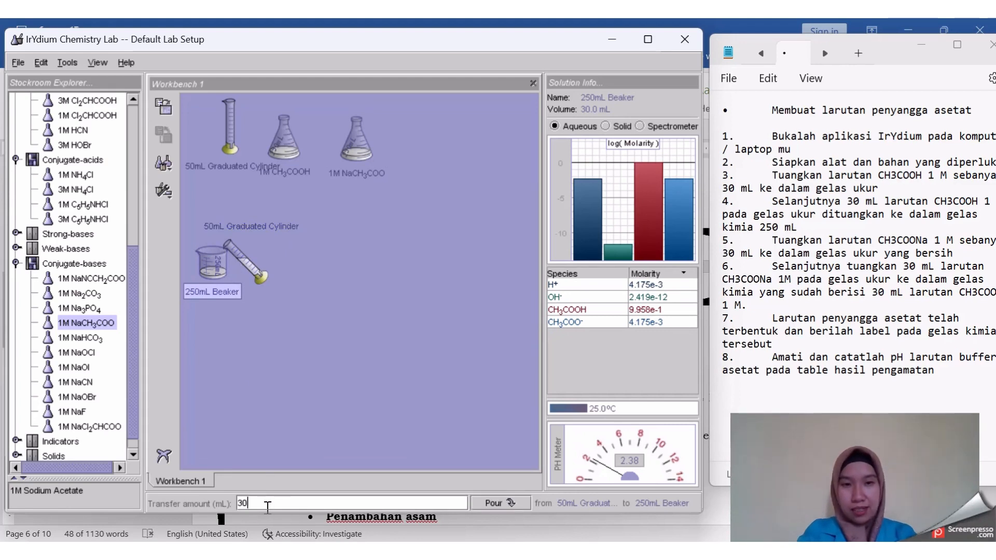
pyautogui.click(501, 503)
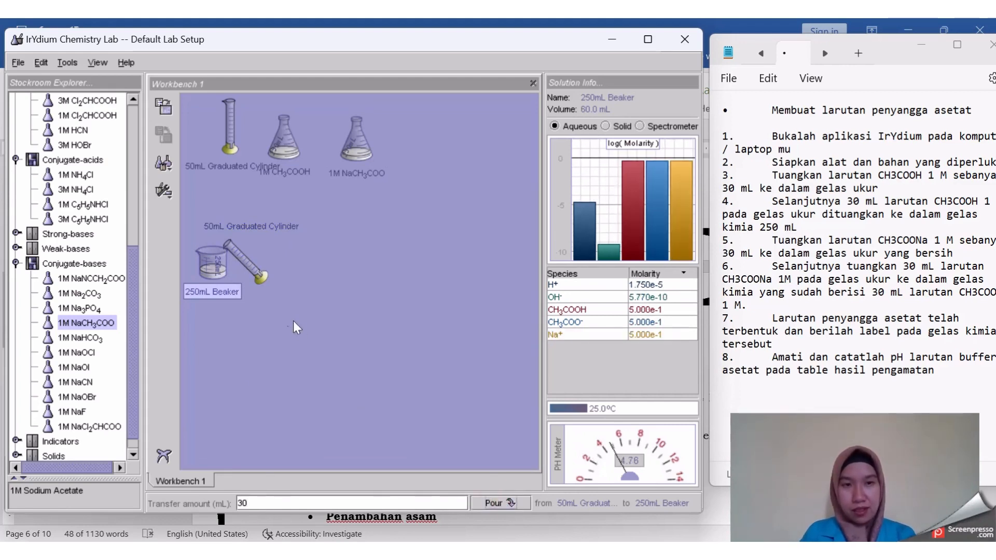
pyautogui.moveTo(248, 260); pyautogui.dragTo(409, 133)
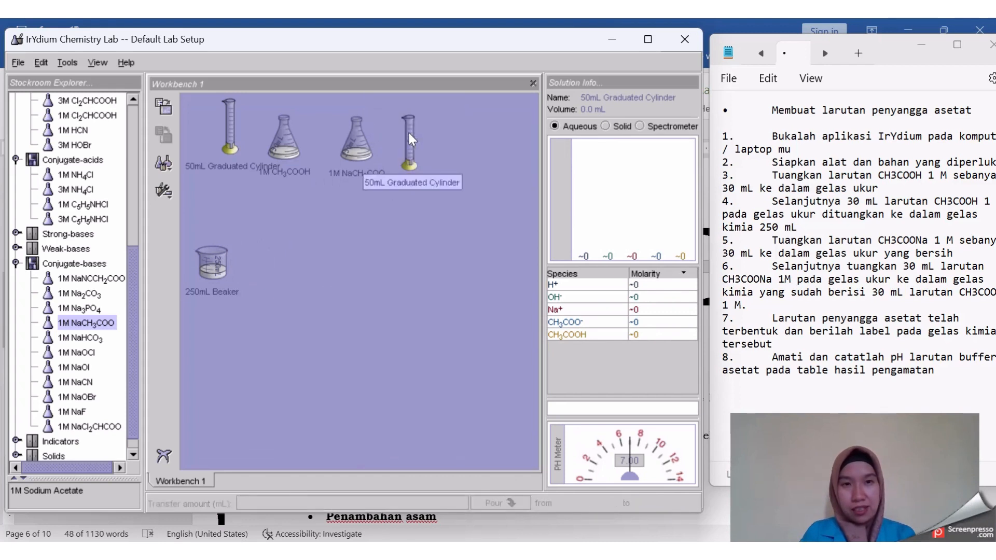
pyautogui.click(222, 267)
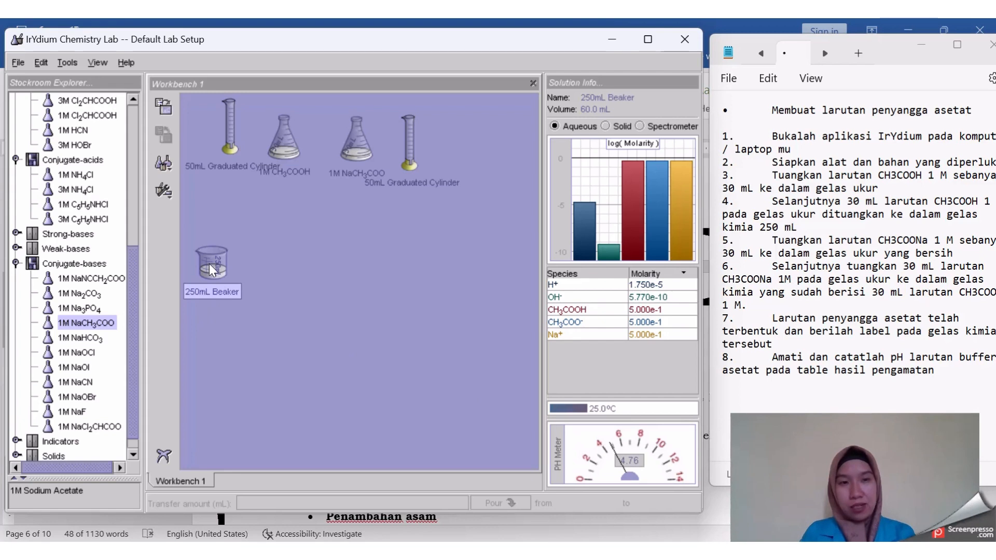
pyautogui.moveTo(210, 271); pyautogui.dragTo(202, 226)
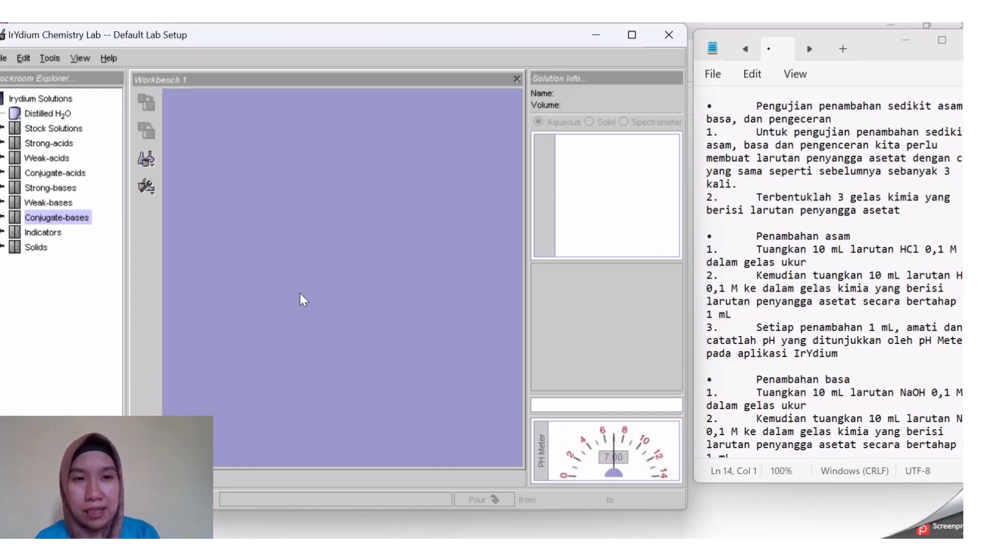
# Add three 250 mL beakers to the empty workbench
pyautogui.click(159, 166)
pyautogui.moveTo(163, 185)
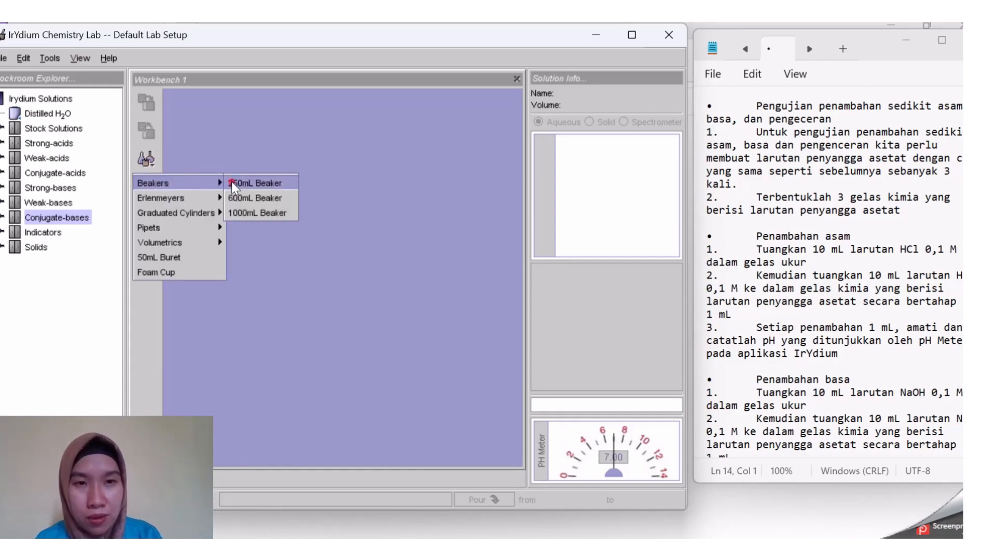
pyautogui.click(231, 183)
pyautogui.click(157, 166)
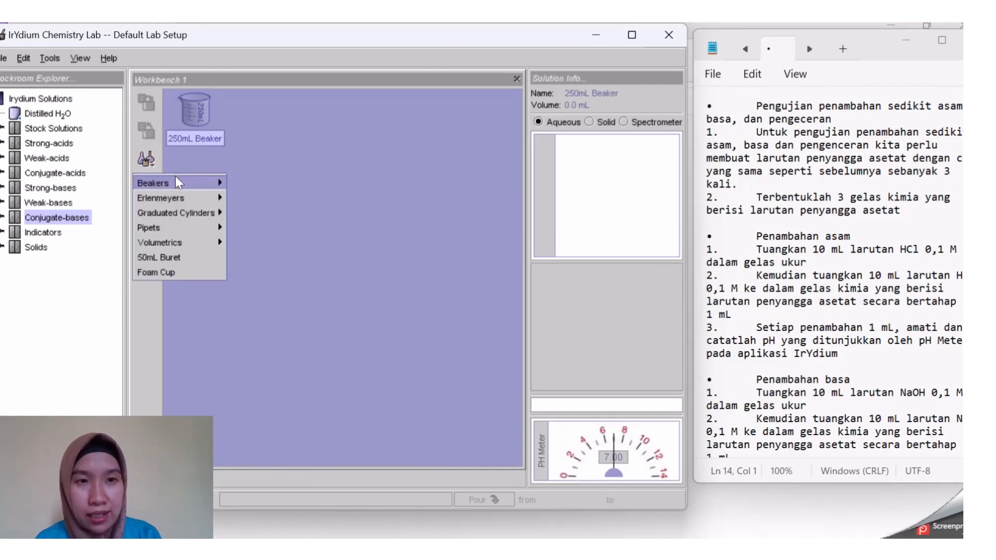
pyautogui.moveTo(181, 182)
pyautogui.click(227, 183)
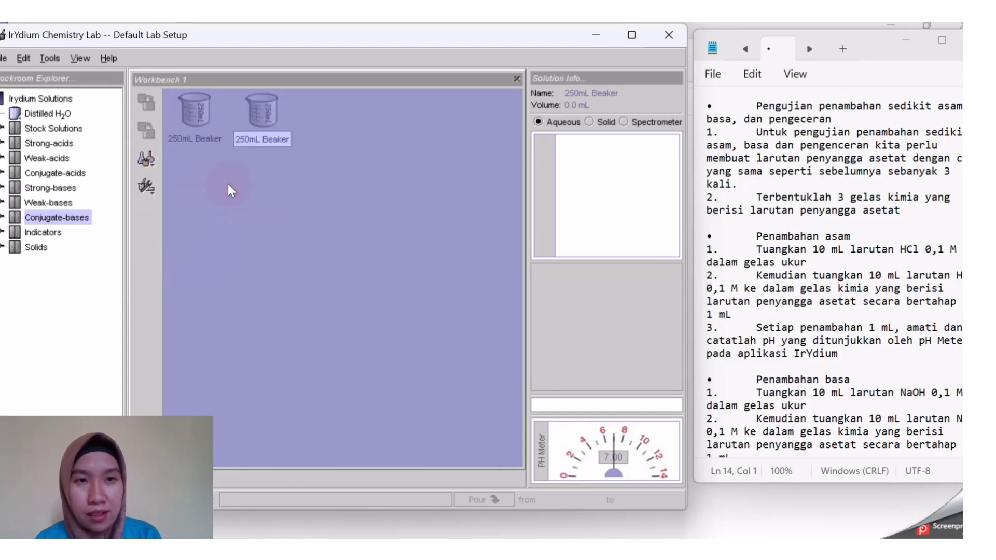
pyautogui.click(152, 164)
pyautogui.moveTo(163, 181)
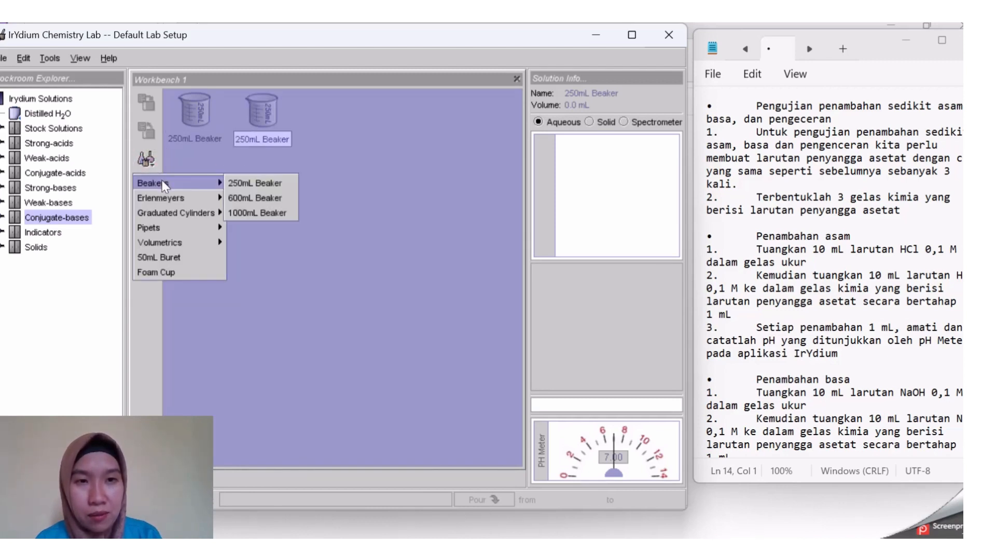
pyautogui.click(235, 183)
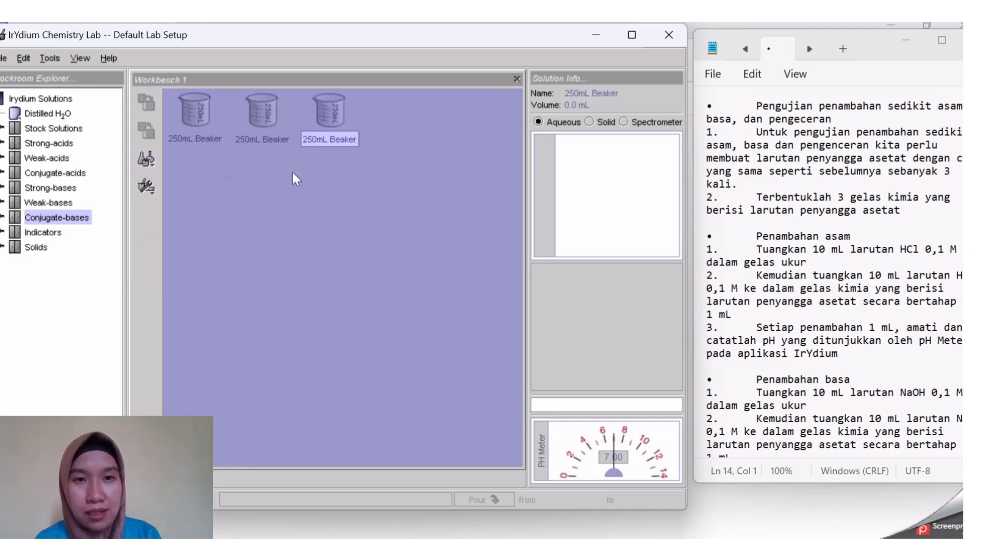
# Add three 50 mL graduated cylinders to the workbench and group them beside the beakers
pyautogui.click(149, 159)
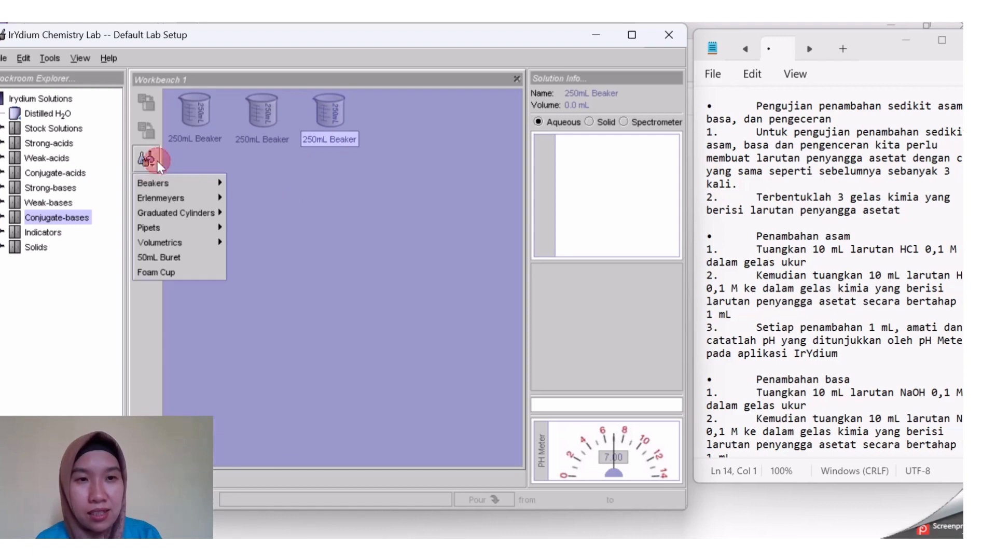
pyautogui.moveTo(174, 211)
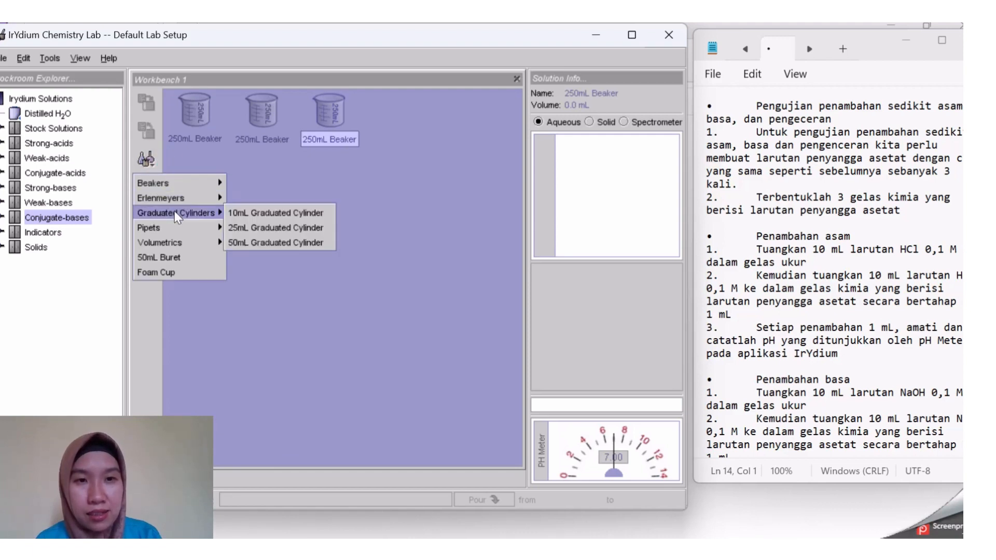
pyautogui.click(244, 239)
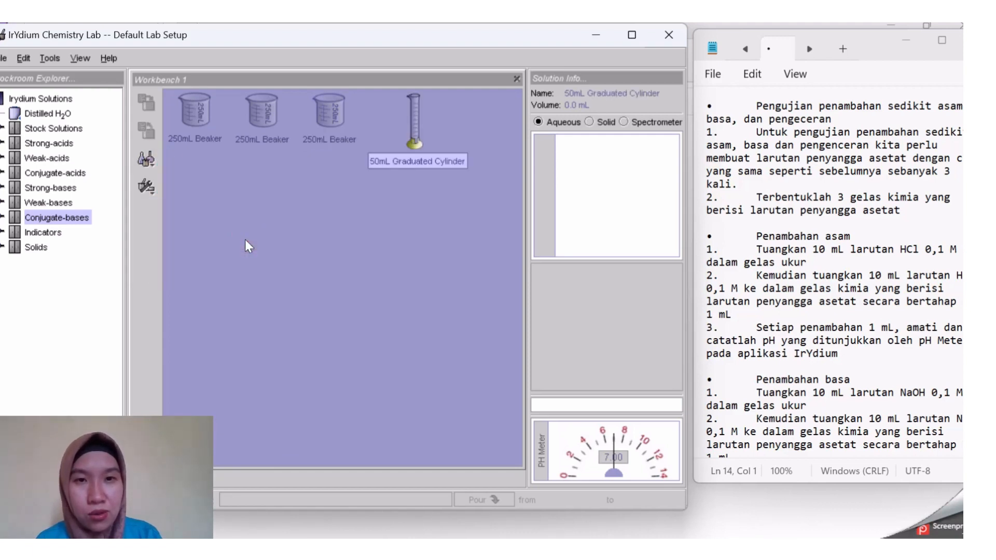
pyautogui.click(157, 162)
pyautogui.moveTo(192, 212)
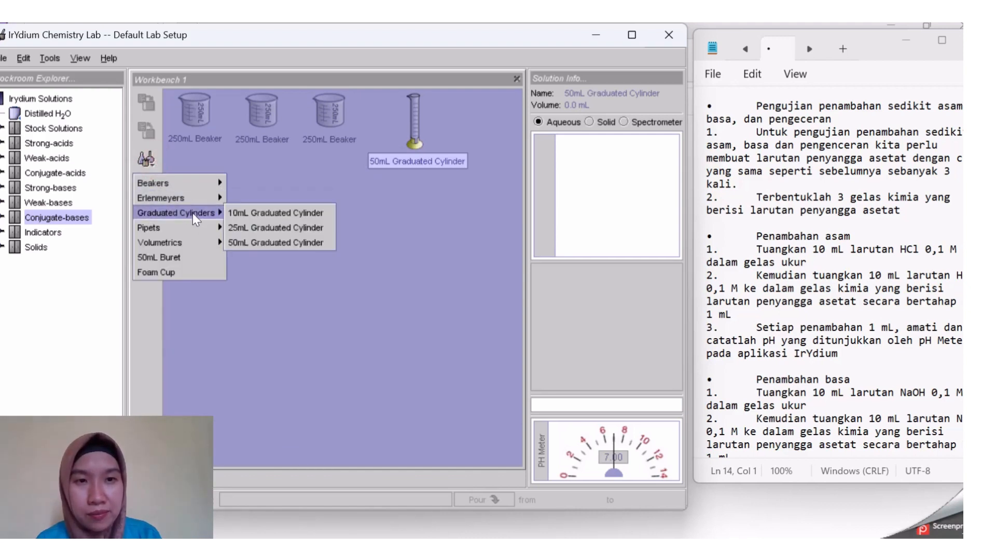
pyautogui.click(259, 239)
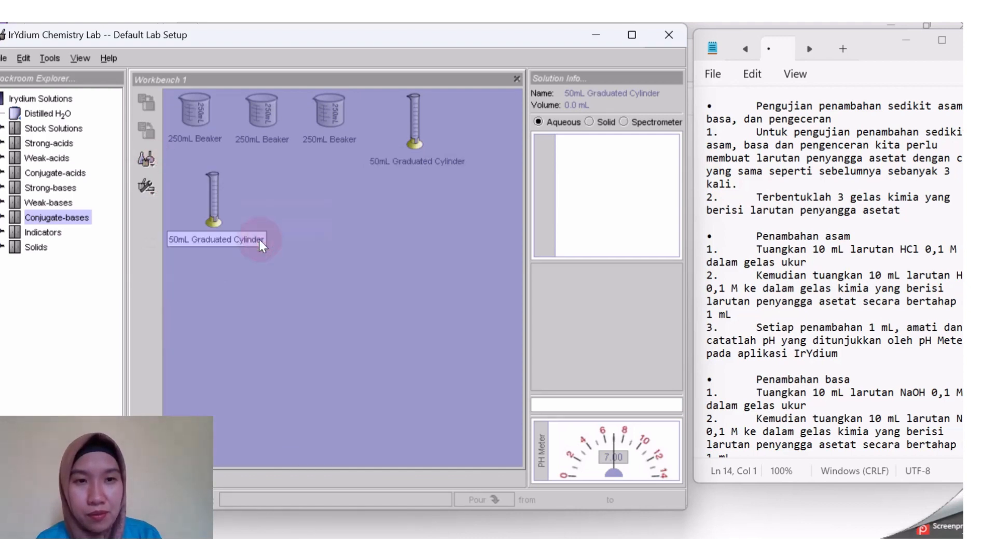
pyautogui.click(157, 162)
pyautogui.moveTo(179, 210)
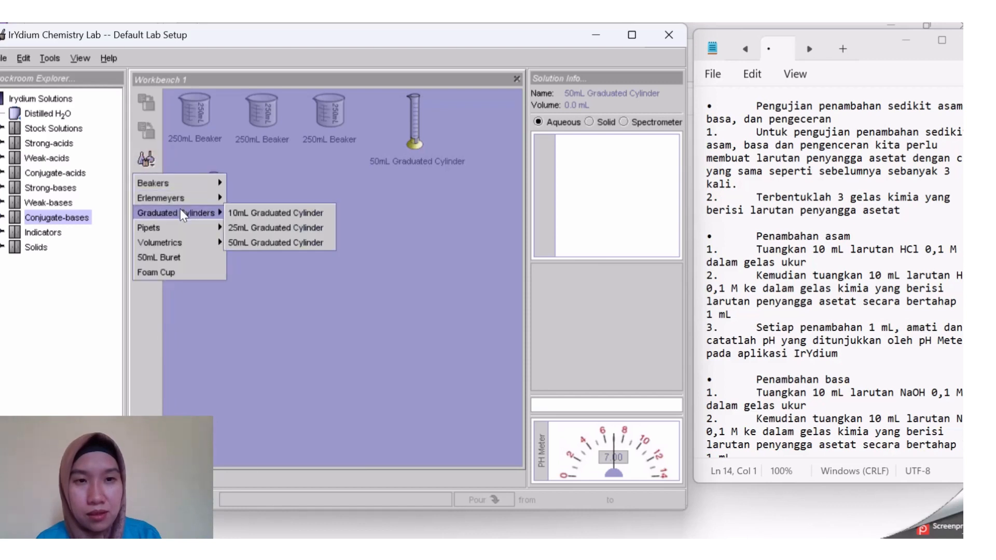
pyautogui.click(248, 239)
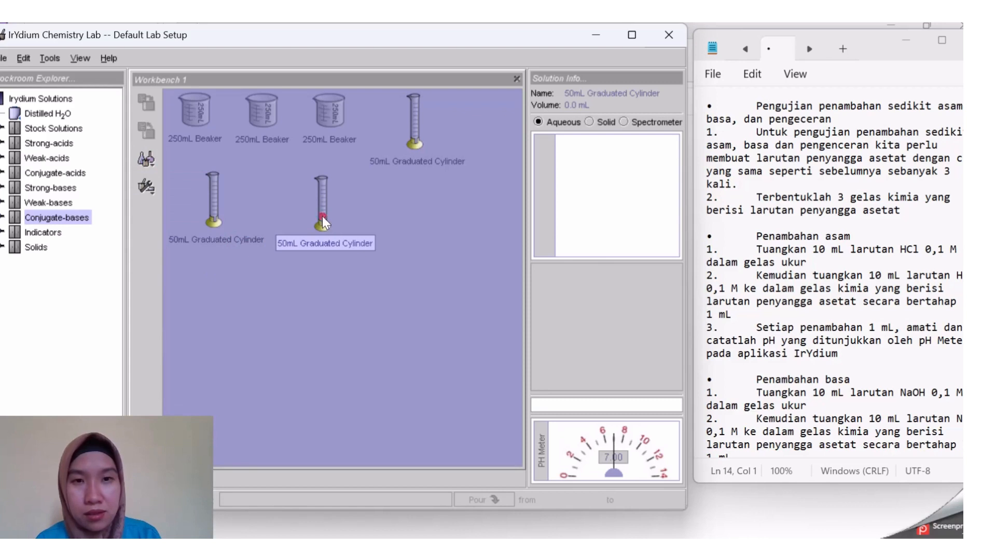
pyautogui.moveTo(325, 202); pyautogui.dragTo(494, 115)
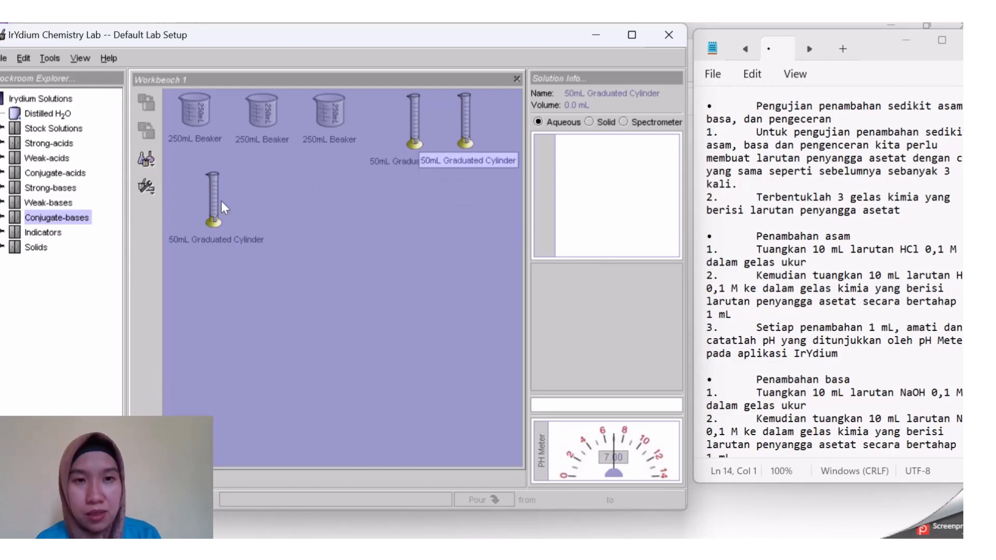
pyautogui.moveTo(214, 199); pyautogui.dragTo(363, 179)
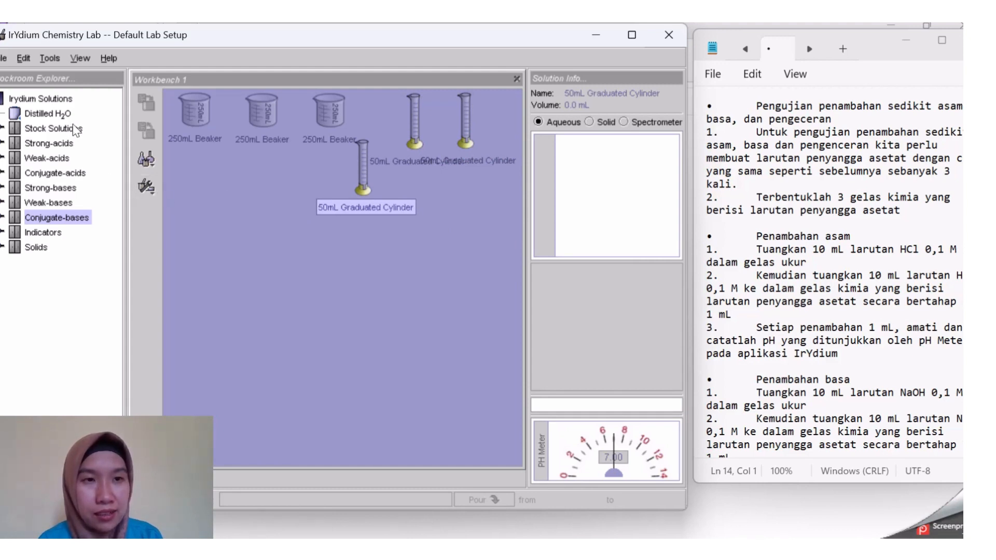
# Bring the 1M CH3COOH solution from the stockroom's weak acids onto the workbench
pyautogui.doubleClick(65, 158)
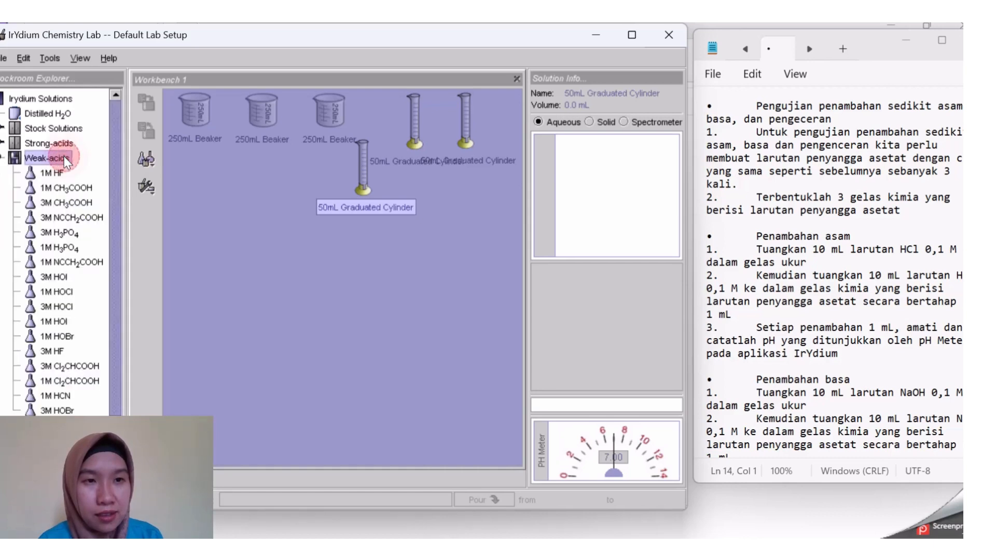
pyautogui.click(78, 189)
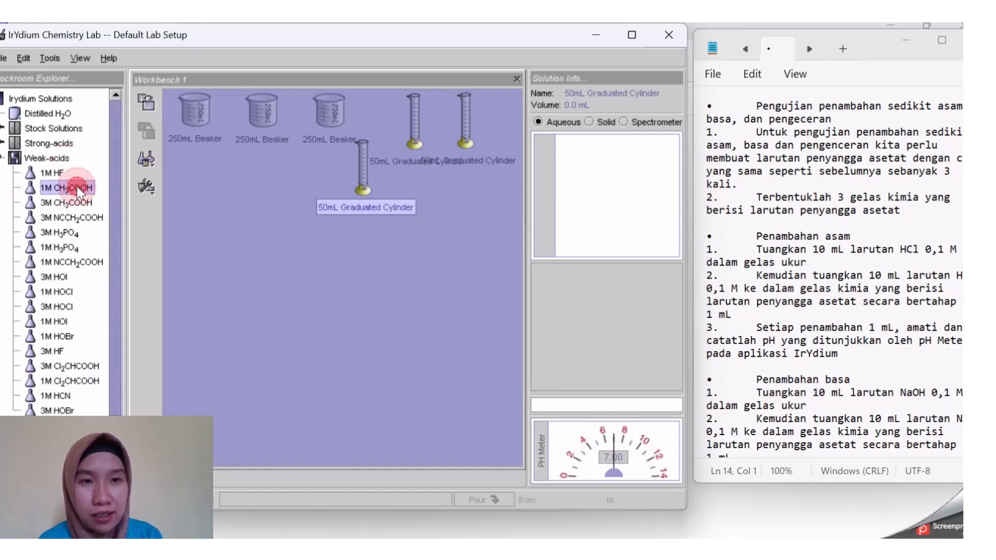
pyautogui.doubleClick(78, 186)
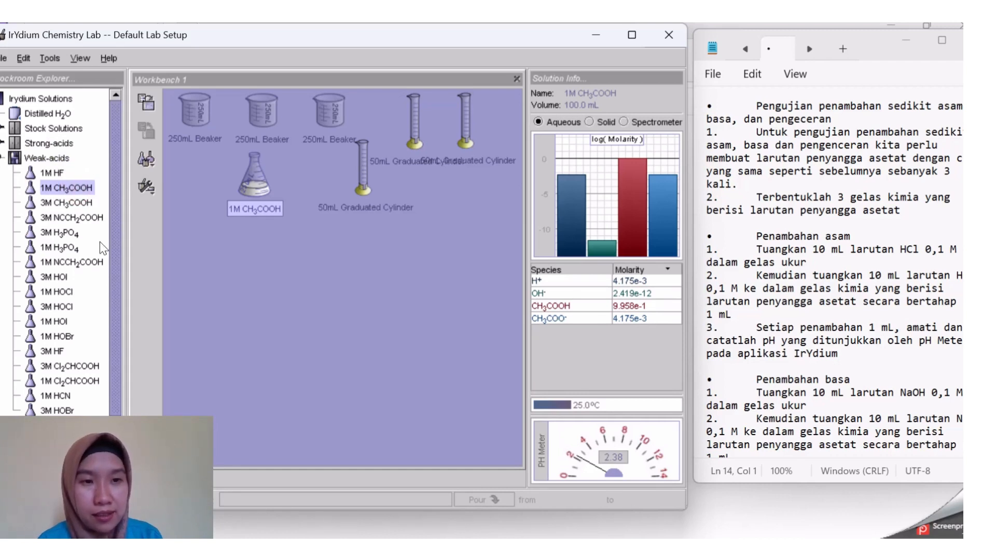
pyautogui.scroll(-1, 101, 249)
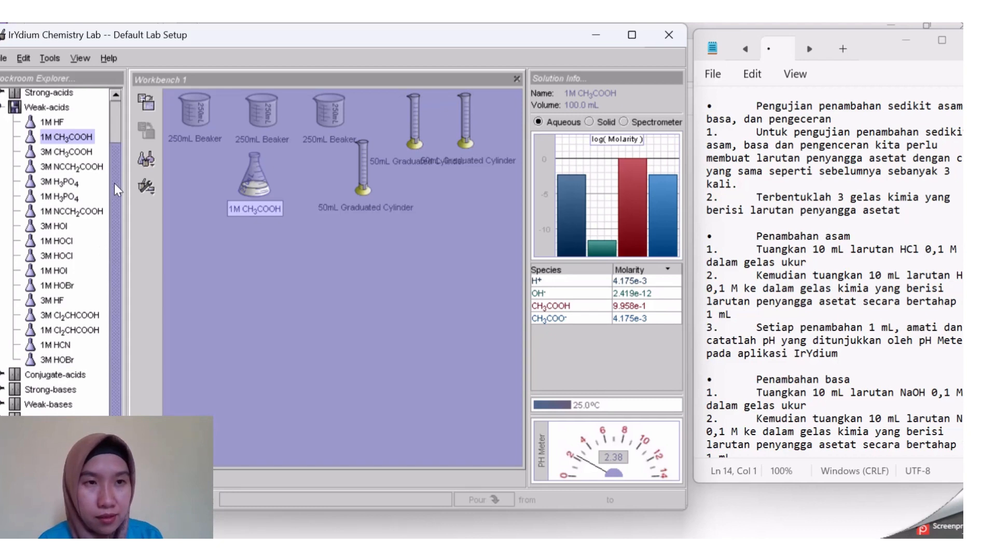
pyautogui.doubleClick(75, 374)
pyautogui.scroll(-1, 76, 373)
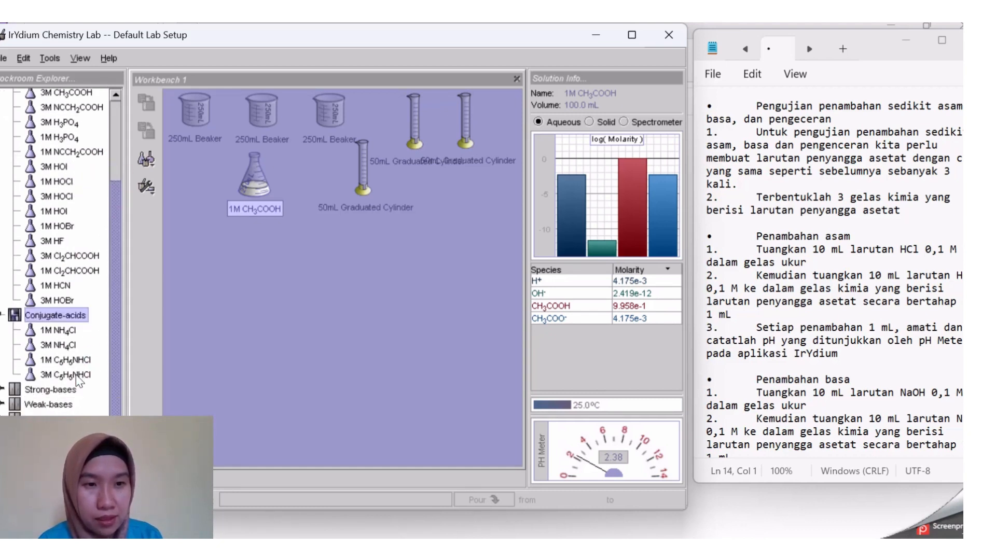
pyautogui.doubleClick(75, 317)
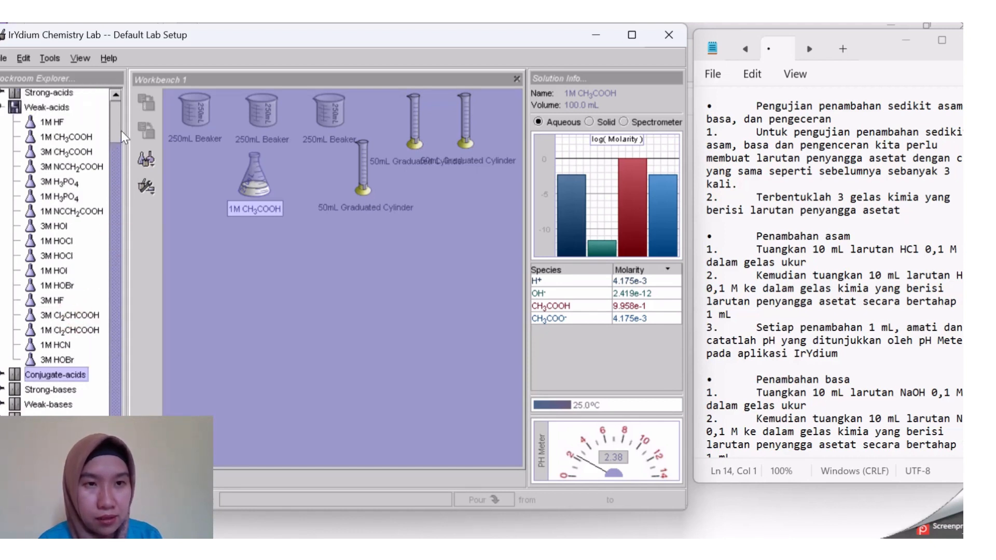
pyautogui.moveTo(121, 131); pyautogui.dragTo(115, 127)
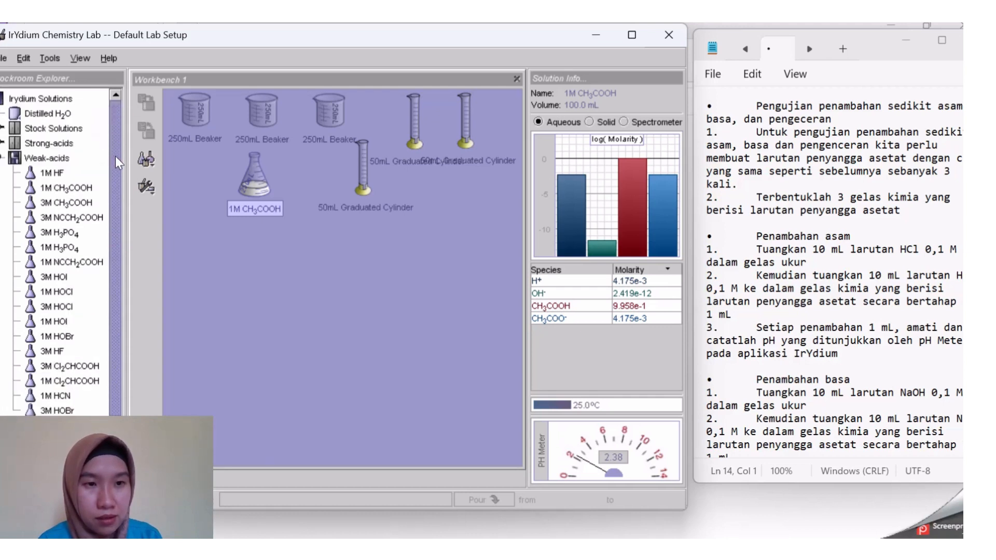
# Collapse the weak acids and bring the 1M NaCH3COO solution from the conjugate bases onto the workbench
pyautogui.doubleClick(54, 158)
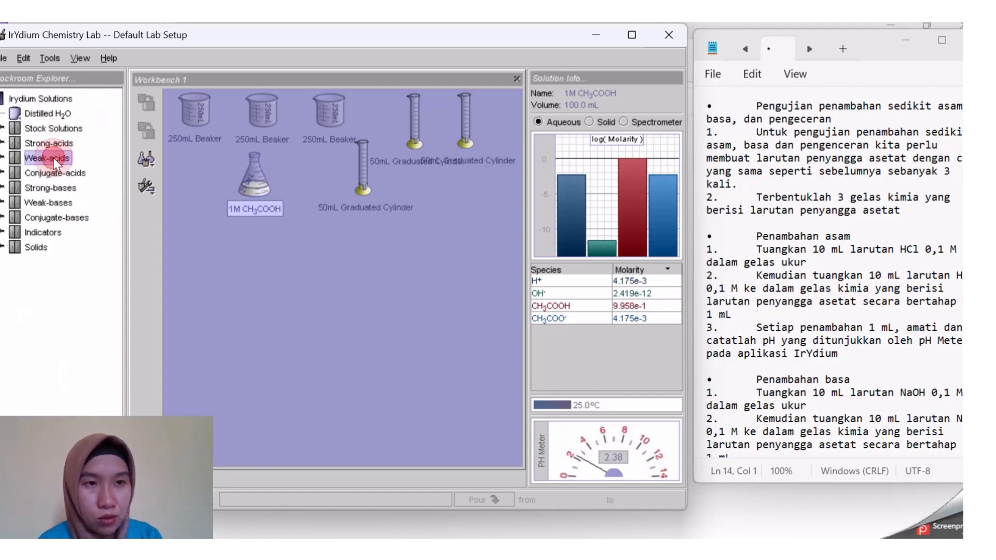
pyautogui.doubleClick(76, 217)
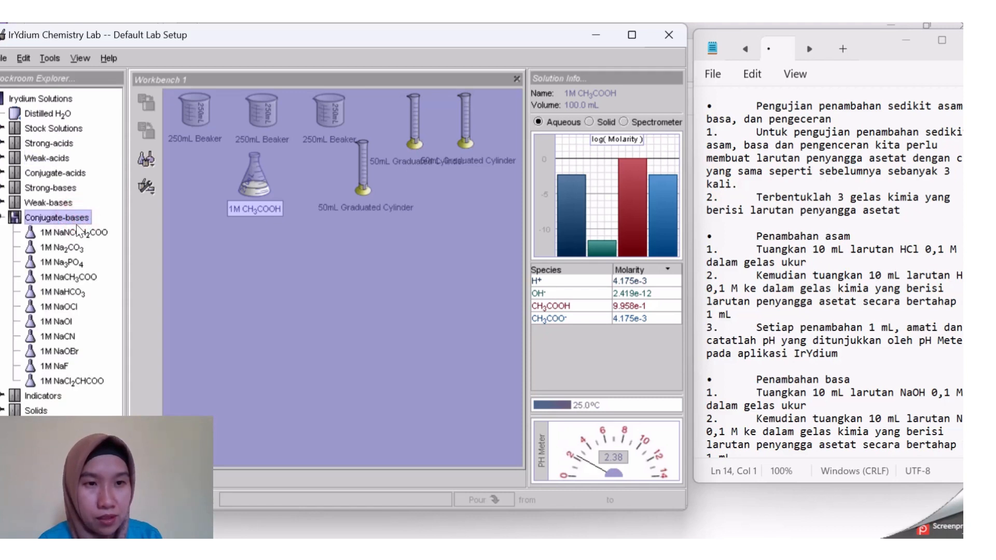
pyautogui.doubleClick(74, 278)
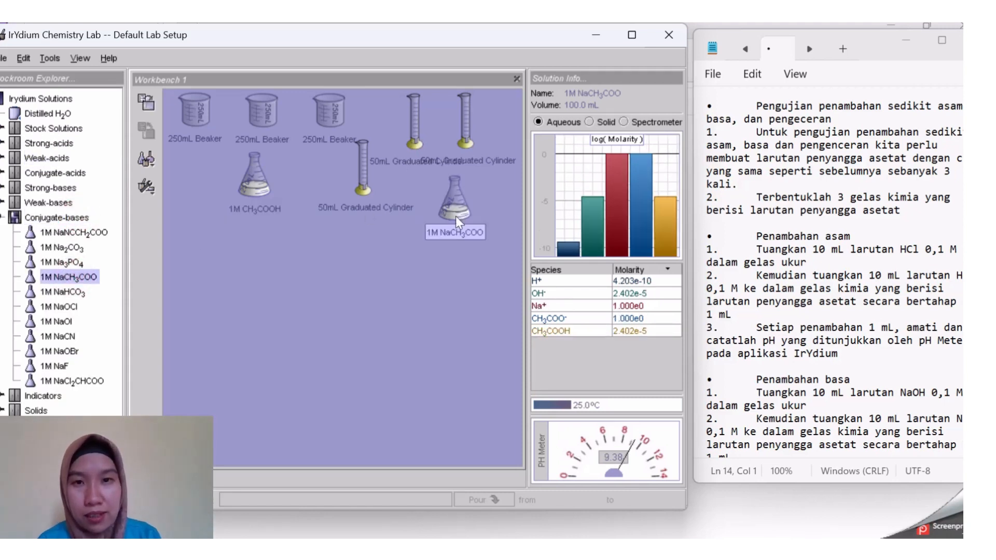
# Place the 1M NaCH3COO flask beside the CH3COOH flask and bring 0.1M HCl from the strong acids onto the workbench
pyautogui.moveTo(456, 216); pyautogui.dragTo(199, 195)
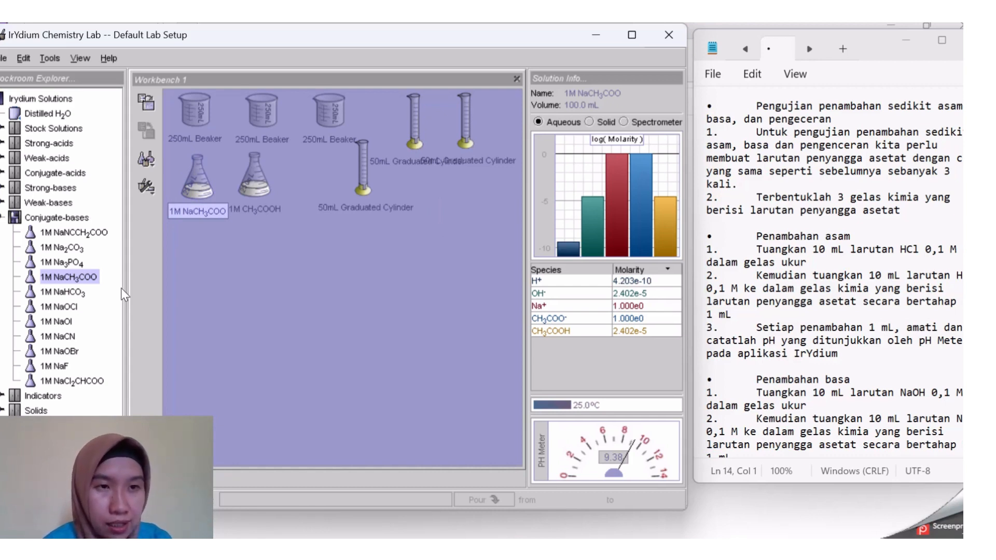
pyautogui.doubleClick(65, 143)
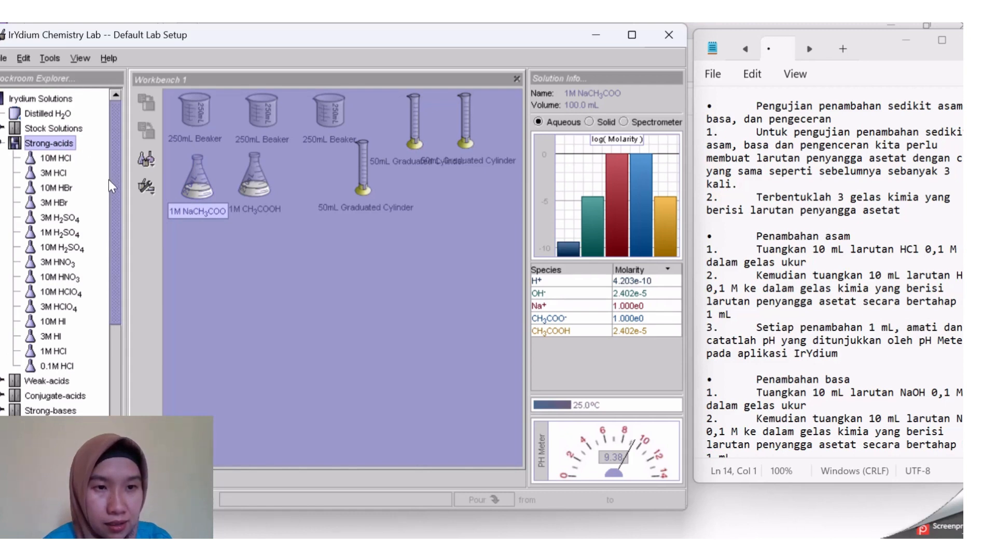
pyautogui.click(68, 365)
pyautogui.moveTo(68, 365); pyautogui.dragTo(454, 204)
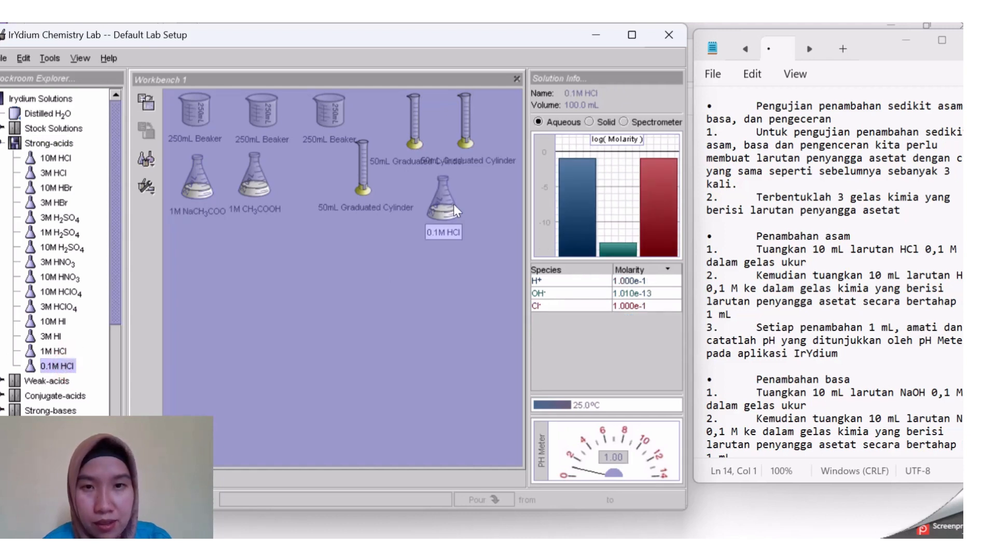
pyautogui.moveTo(446, 206)
pyautogui.mouseDown()
pyautogui.moveTo(446, 232)
pyautogui.moveTo(444, 210)
pyautogui.mouseUp()
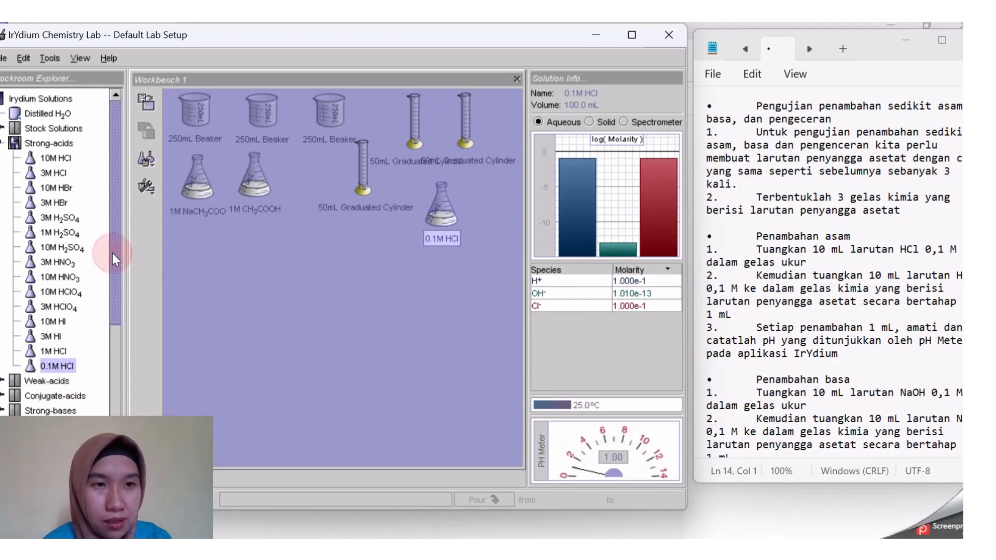
# Collapse the strong acids, then bring 0.1M NaOH from the strong bases and the distilled H2O container onto the workbench
pyautogui.doubleClick(56, 144)
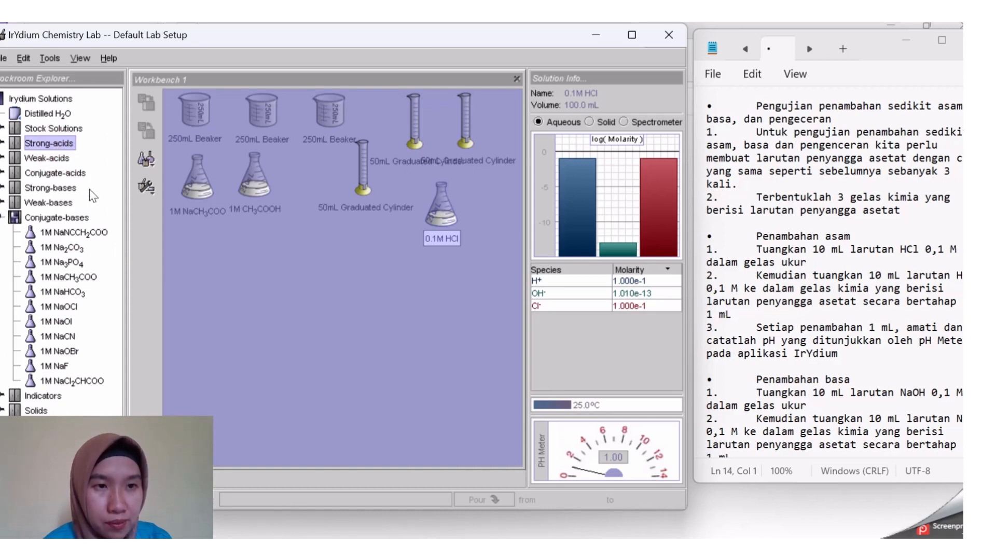
pyautogui.doubleClick(76, 190)
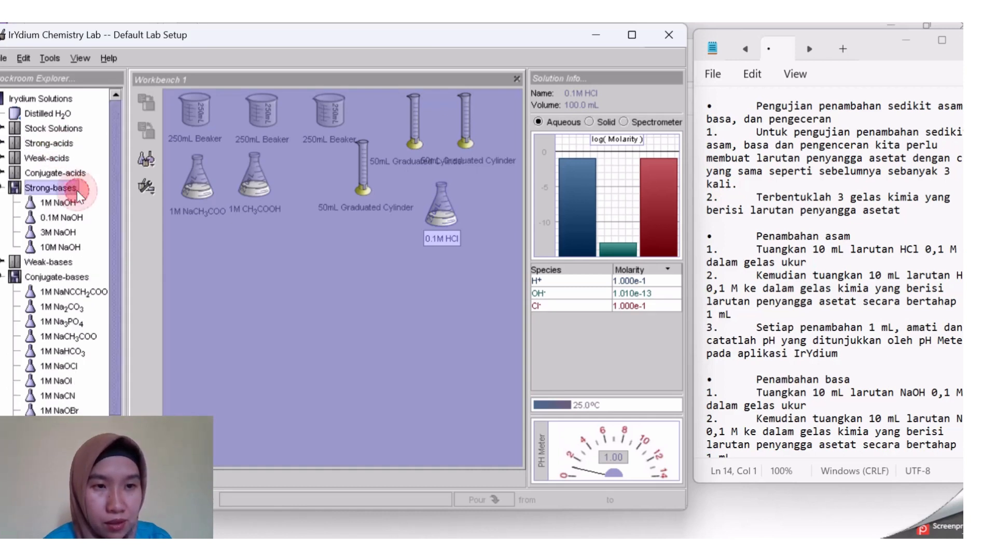
pyautogui.doubleClick(45, 222)
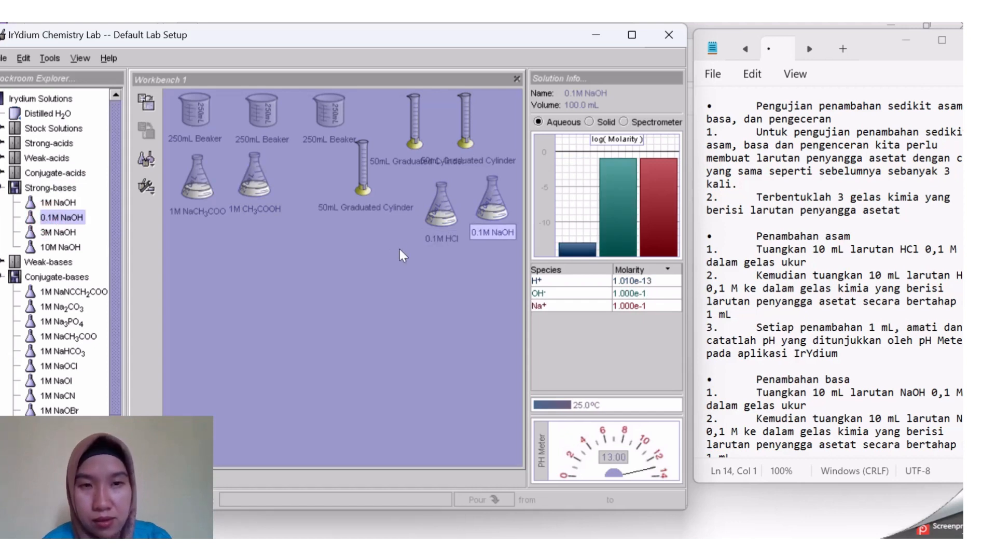
pyautogui.doubleClick(49, 113)
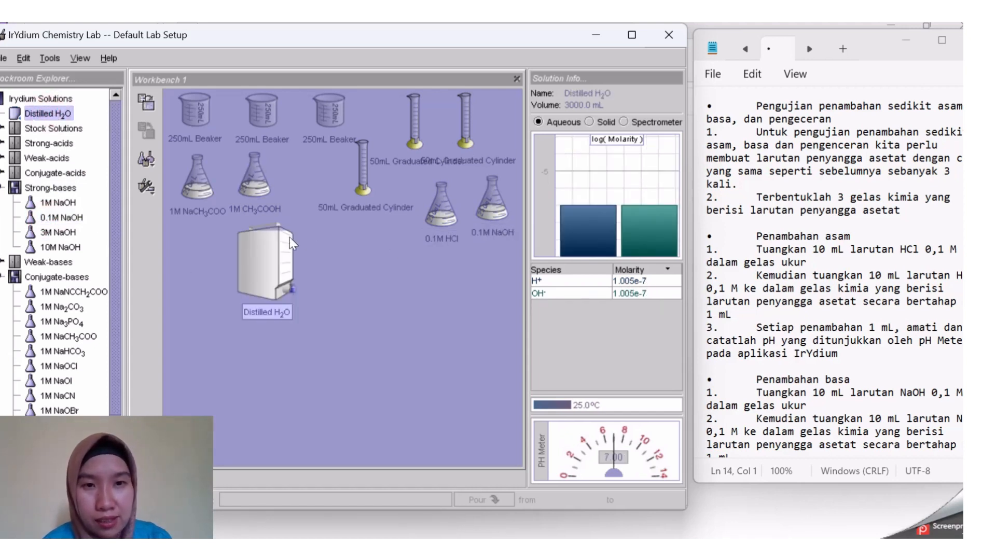
pyautogui.moveTo(275, 248); pyautogui.dragTo(392, 246)
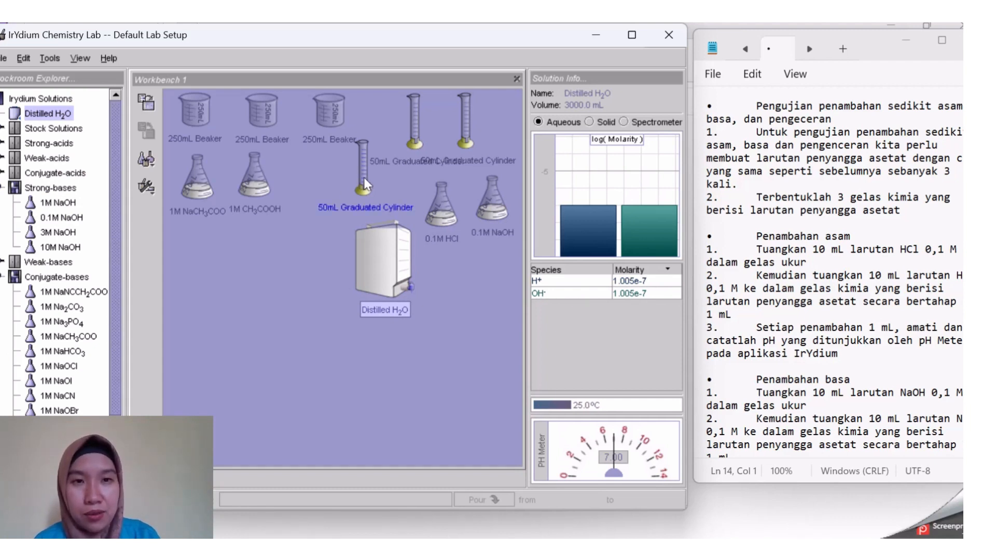
# Measure 30 mL of 1M CH3COOH into an empty 50 mL graduated cylinder and return the flask beside the NaCH3COO
pyautogui.moveTo(364, 177); pyautogui.dragTo(256, 308)
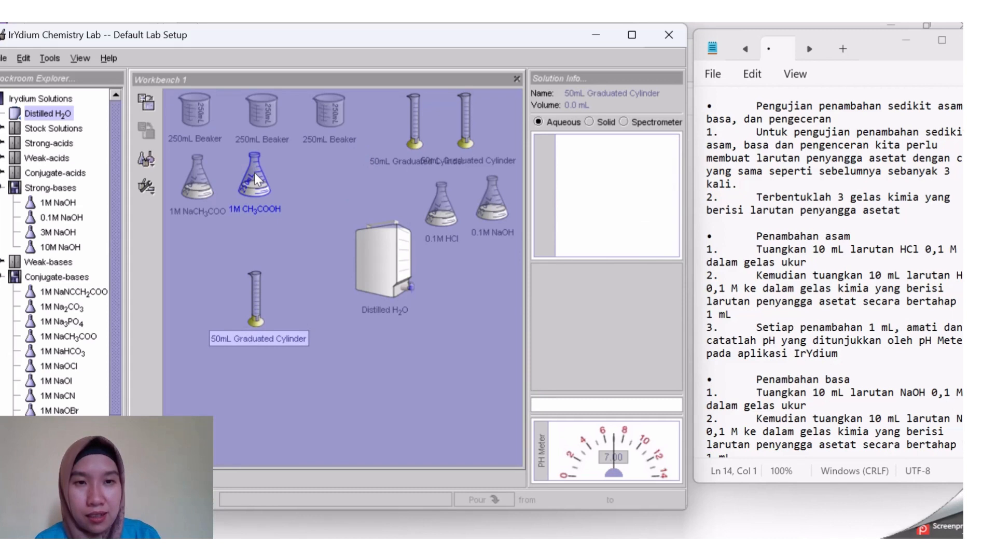
pyautogui.moveTo(255, 172); pyautogui.dragTo(267, 294)
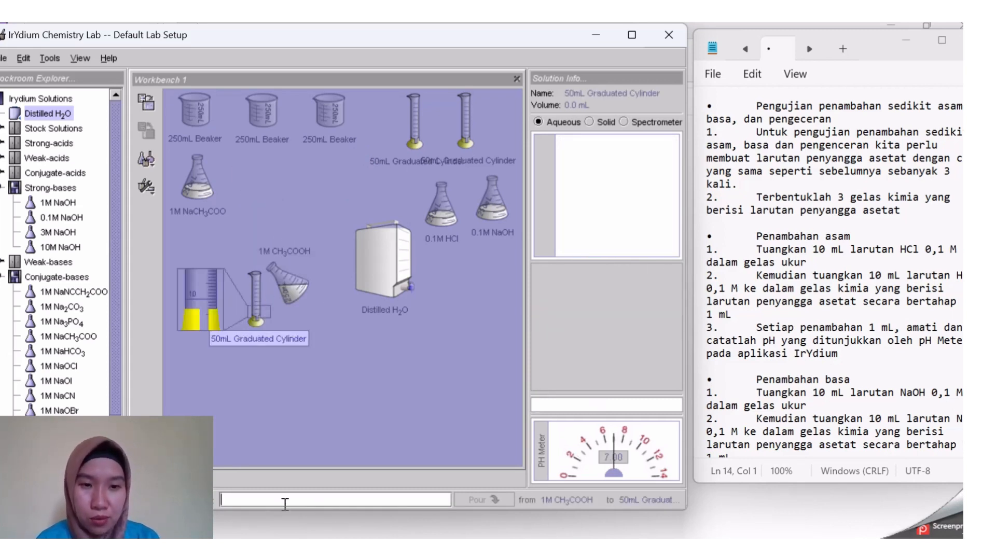
pyautogui.write('30')
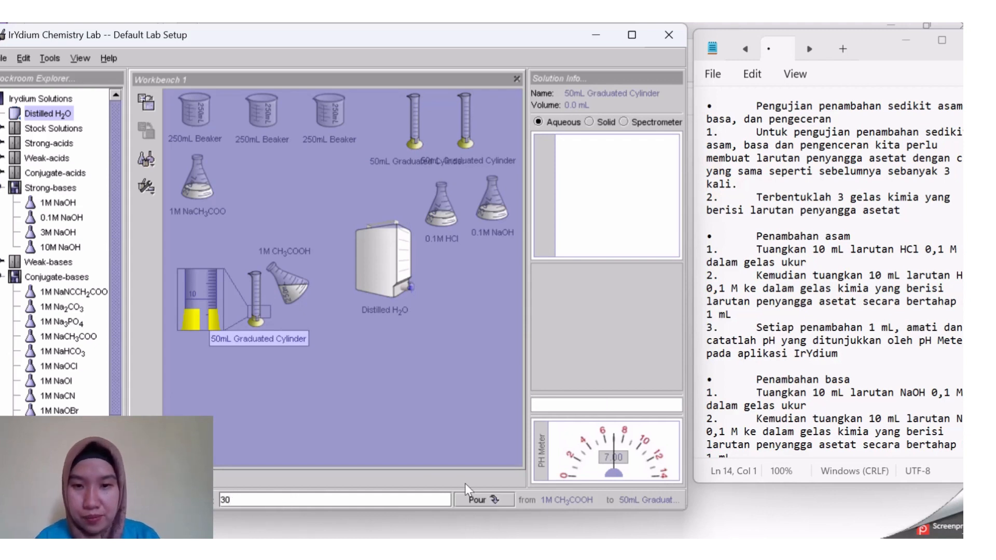
pyautogui.click(474, 496)
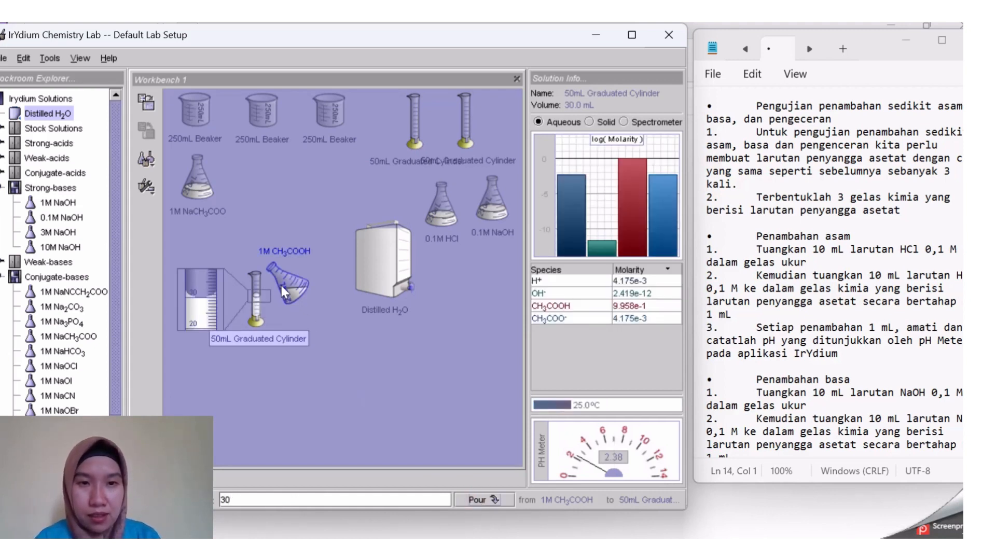
pyautogui.moveTo(281, 285); pyautogui.dragTo(243, 182)
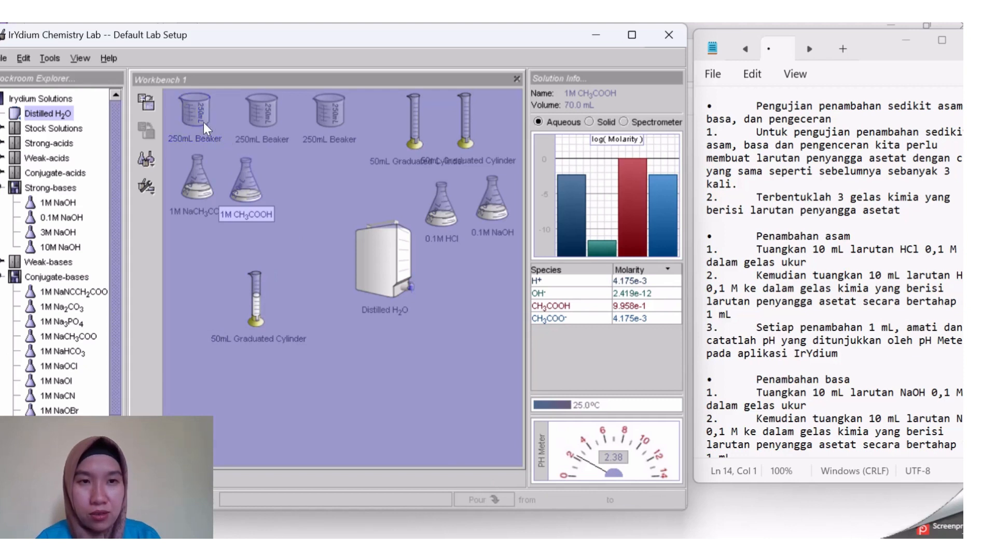
# Pour the 30 mL of CH3COOH from the graduated cylinder into the first 250 mL beaker and set the cylinder aside
pyautogui.moveTo(203, 122); pyautogui.dragTo(210, 307)
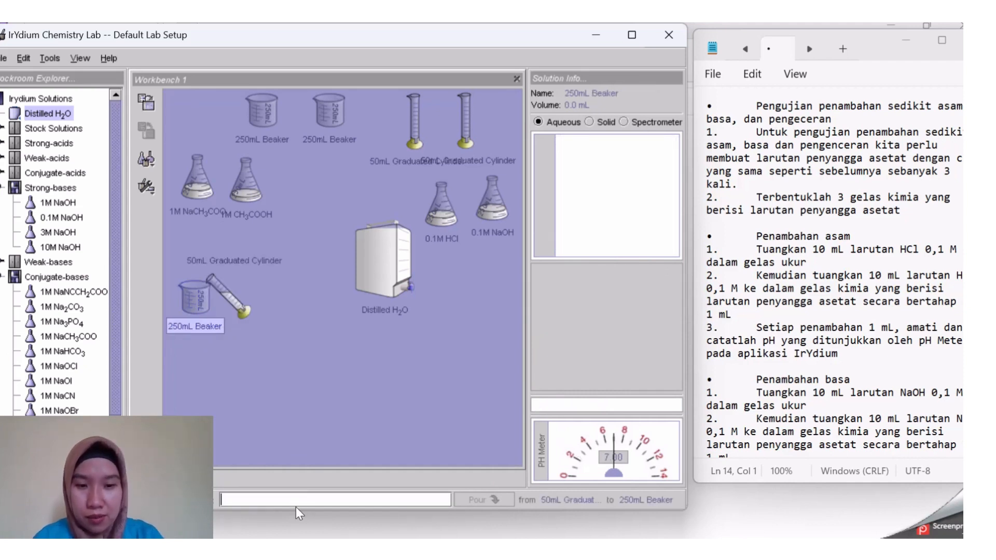
pyautogui.write('30')
pyautogui.click(466, 503)
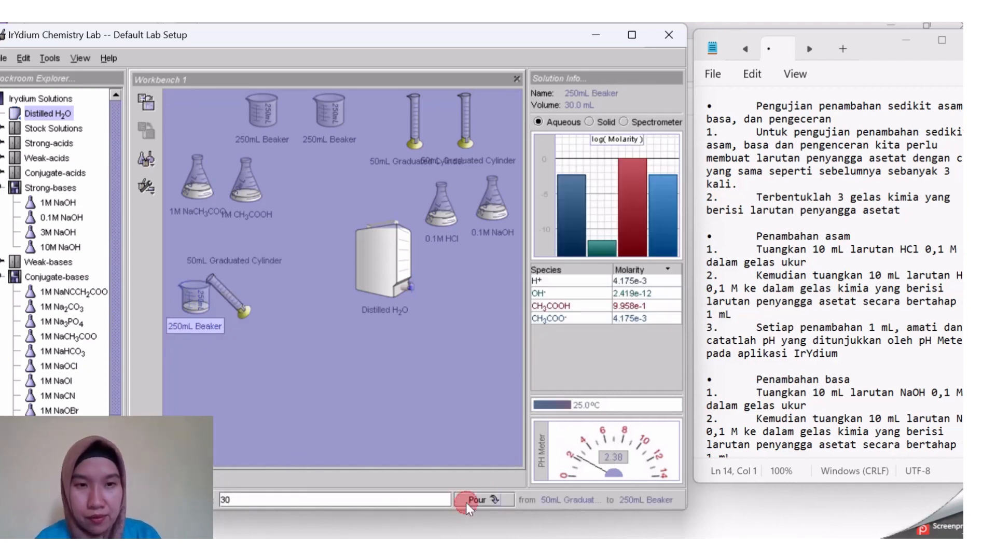
pyautogui.moveTo(227, 296); pyautogui.dragTo(301, 181)
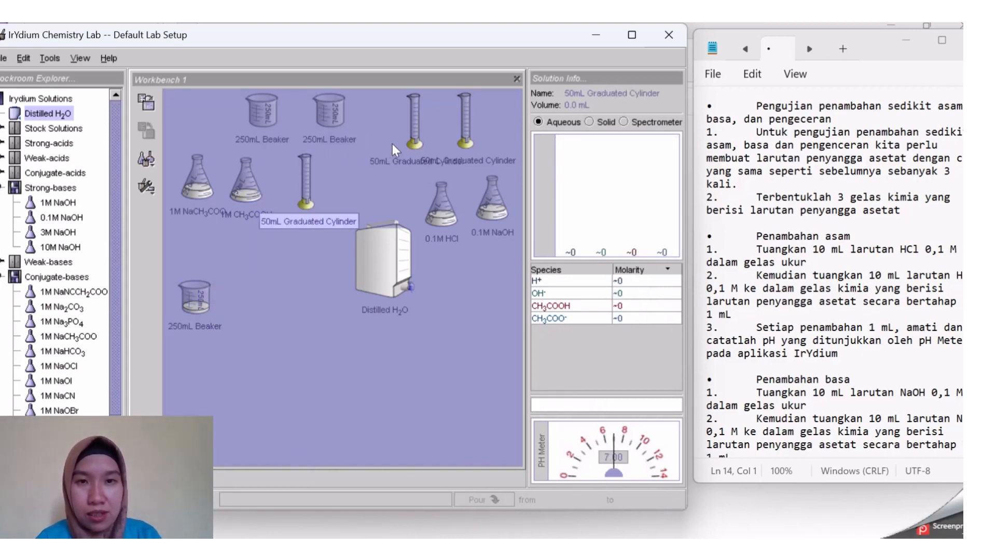
# Shift one empty beaker, the three graduated cylinders and the distilled water container together slightly lower on the workbench
pyautogui.click(325, 264)
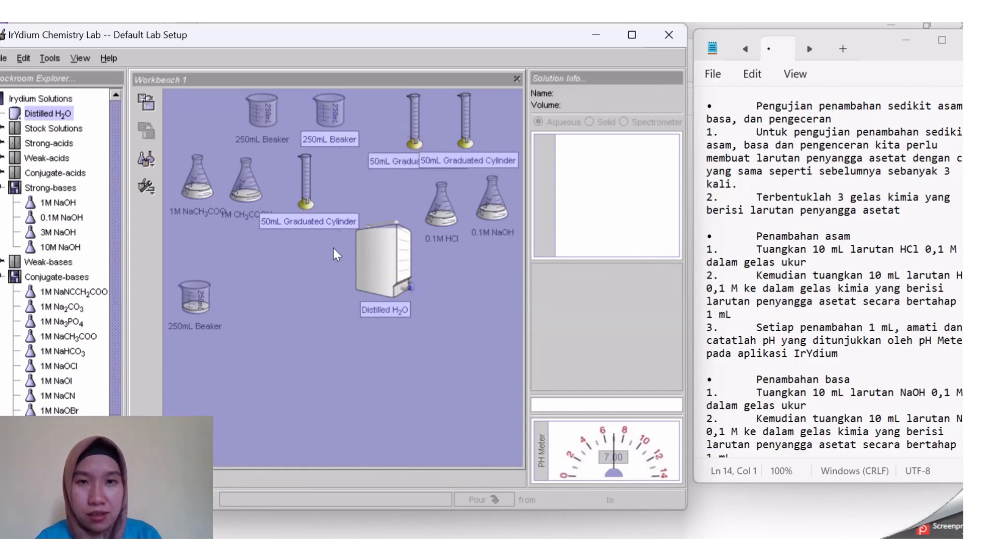
pyautogui.moveTo(413, 130); pyautogui.dragTo(406, 153)
pyautogui.click(357, 208)
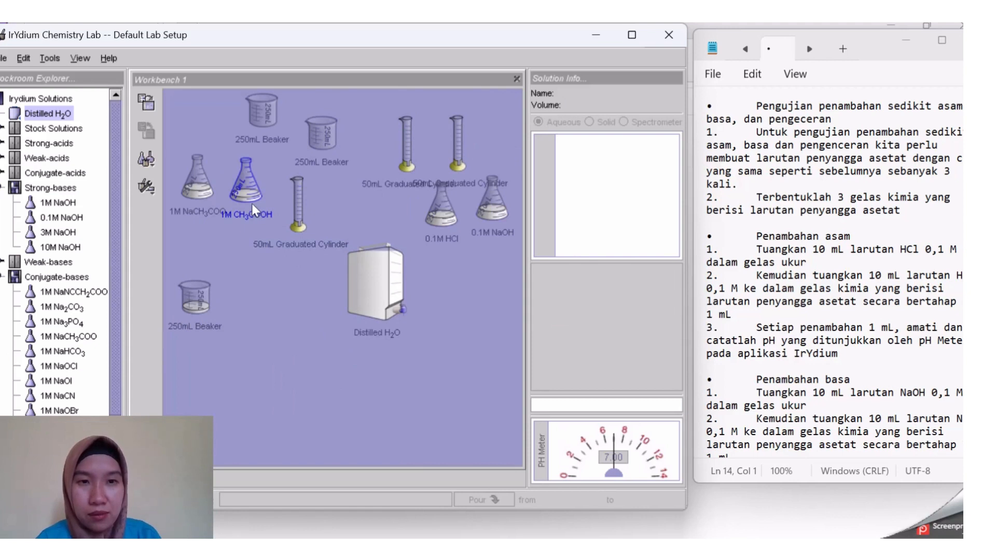
# Measure 30 mL of 1M NaCH3COO into a second 50 mL graduated cylinder and set the flask aside
pyautogui.moveTo(407, 155); pyautogui.dragTo(281, 316)
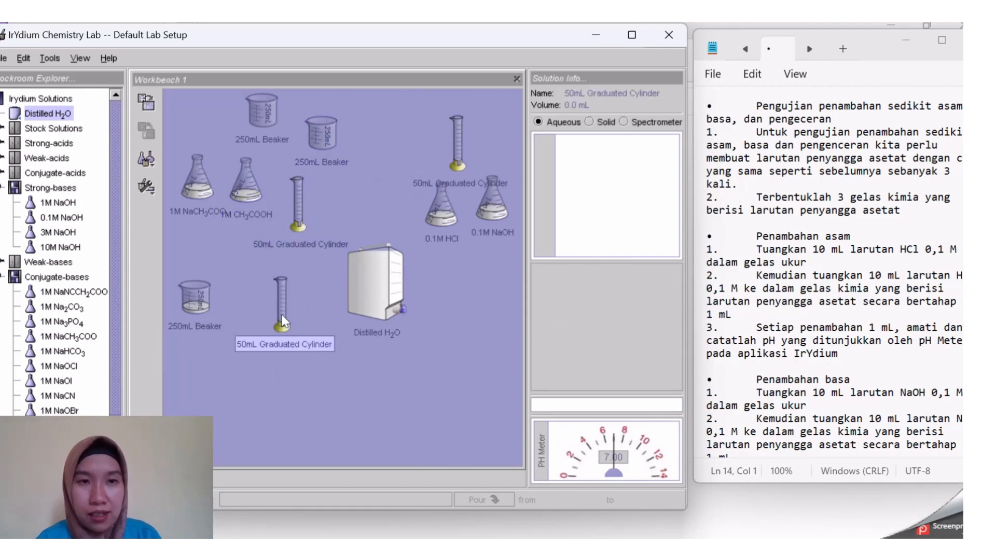
pyautogui.click(197, 191)
pyautogui.moveTo(196, 191); pyautogui.dragTo(292, 305)
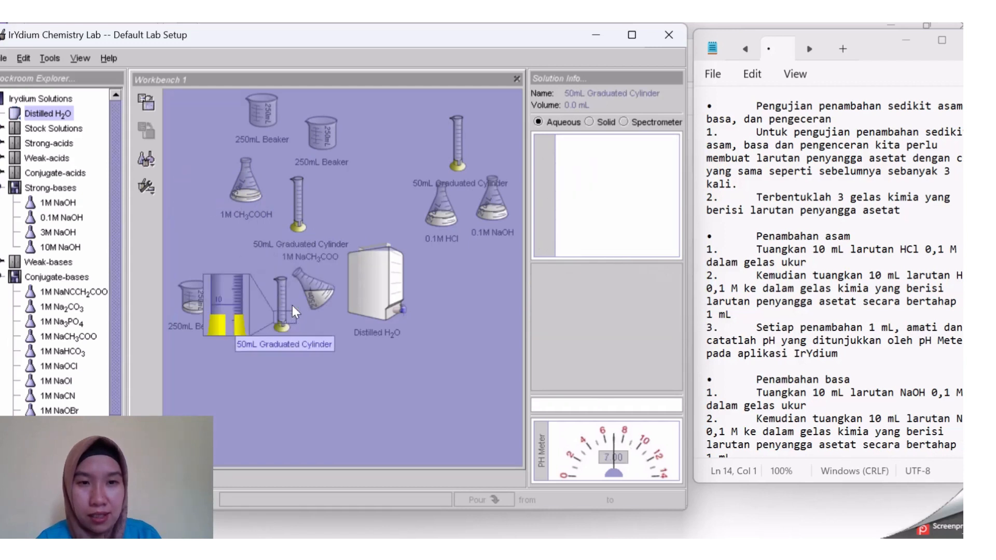
pyautogui.write('30')
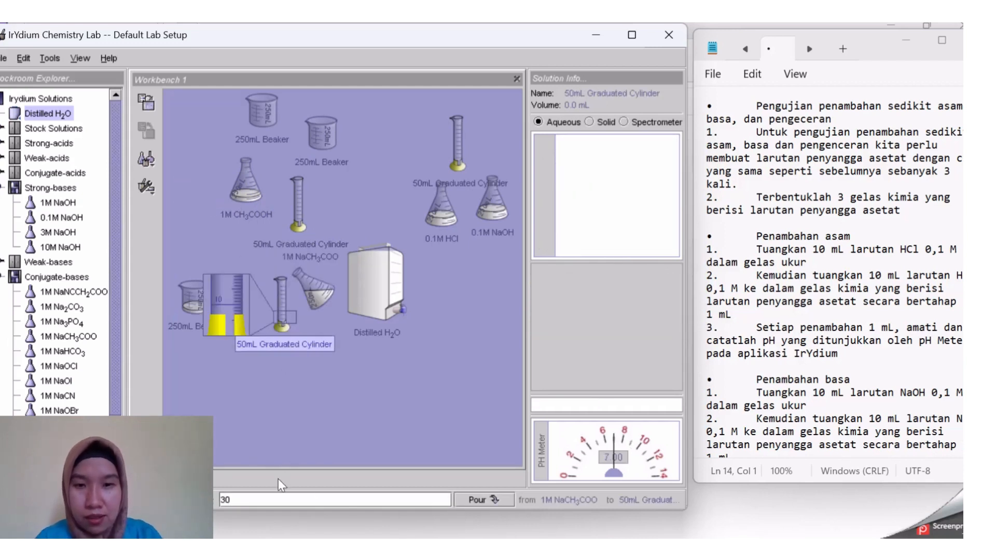
pyautogui.click(483, 499)
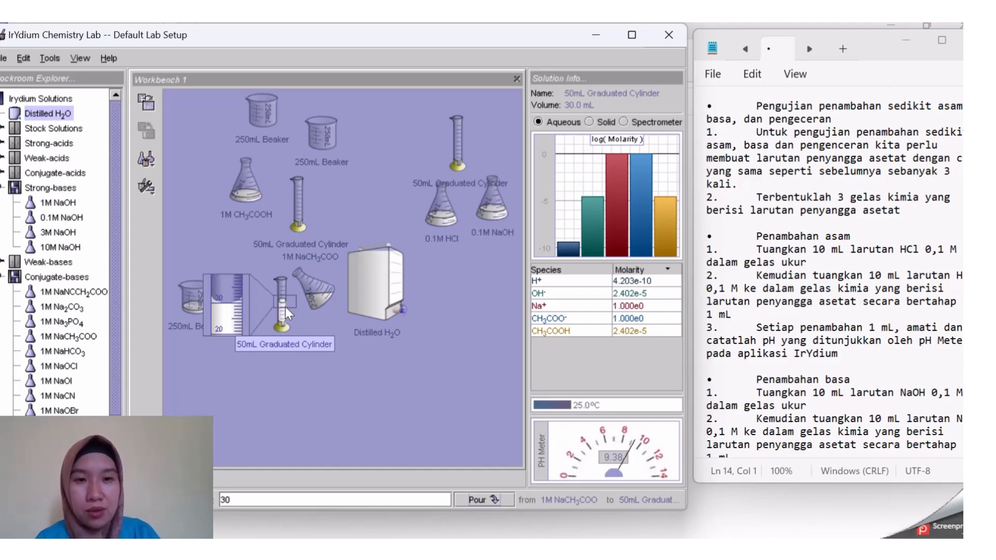
pyautogui.moveTo(316, 290); pyautogui.dragTo(346, 202)
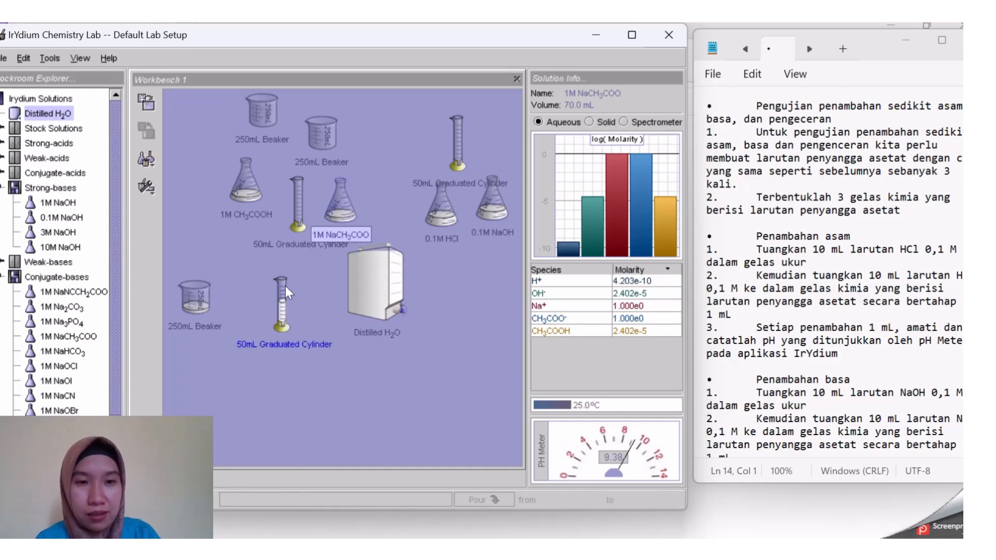
# Pour the 30 mL of NaCH3COO into the beaker holding the CH3COOH and put the emptied cylinder back with the others
pyautogui.moveTo(286, 286); pyautogui.dragTo(212, 296)
pyautogui.click(261, 499)
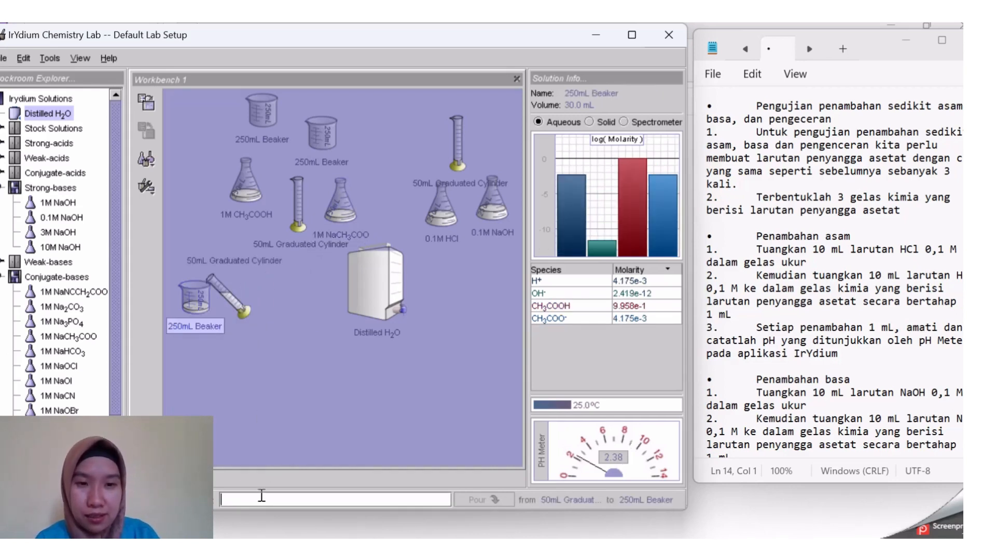
pyautogui.write('30')
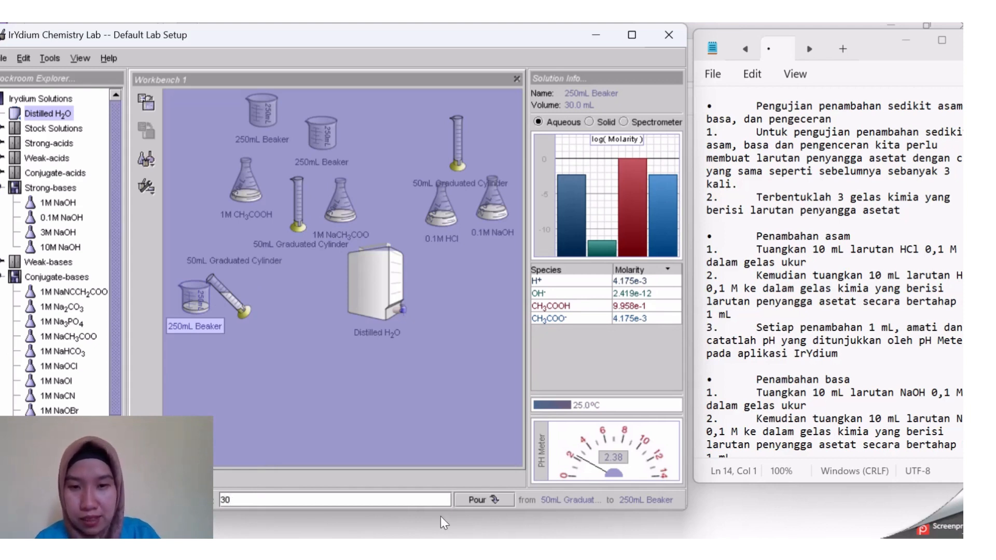
pyautogui.click(472, 502)
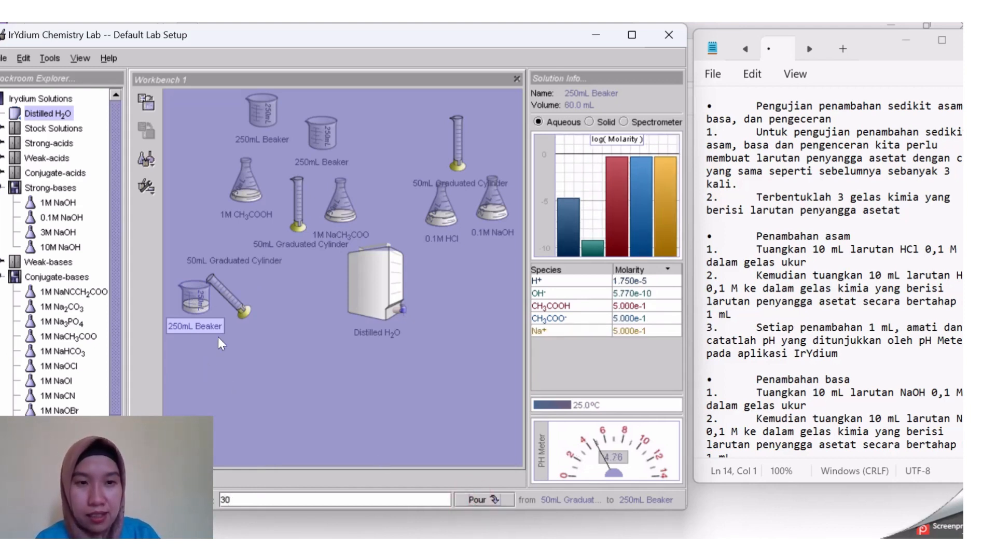
pyautogui.click(237, 300)
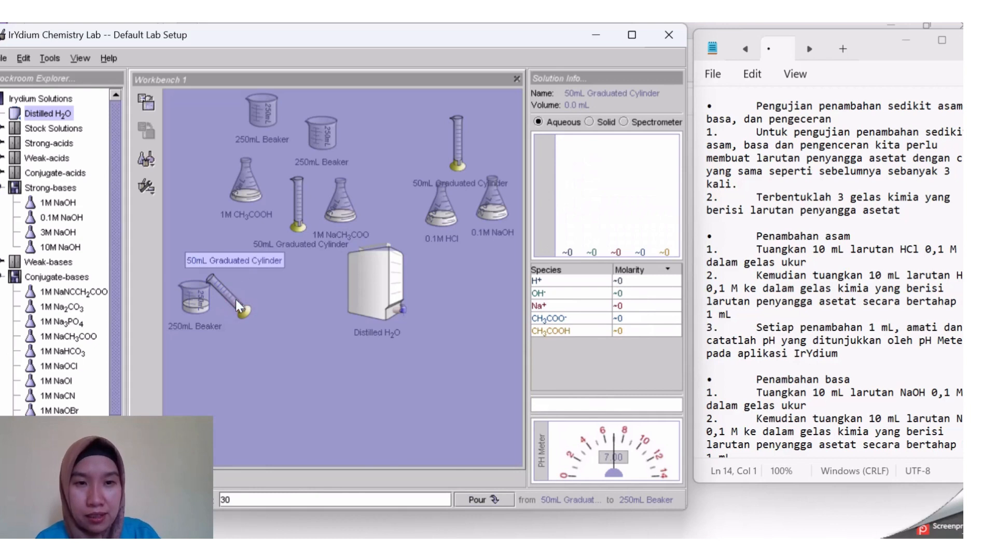
pyautogui.moveTo(235, 300); pyautogui.dragTo(402, 152)
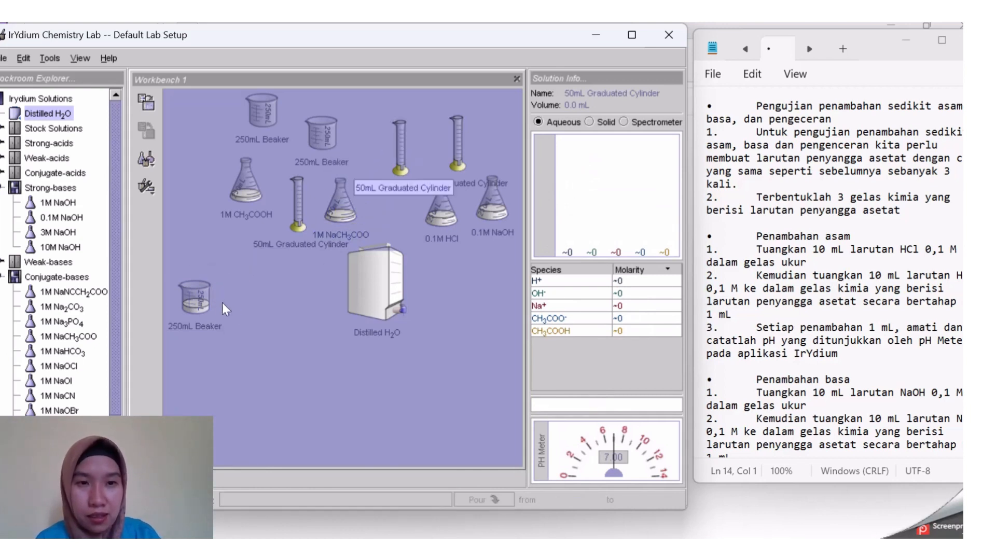
# Move the filled 250 mL beaker slightly lower on the workbench and rename it Buffer Asetat 1
pyautogui.moveTo(194, 304); pyautogui.dragTo(198, 336)
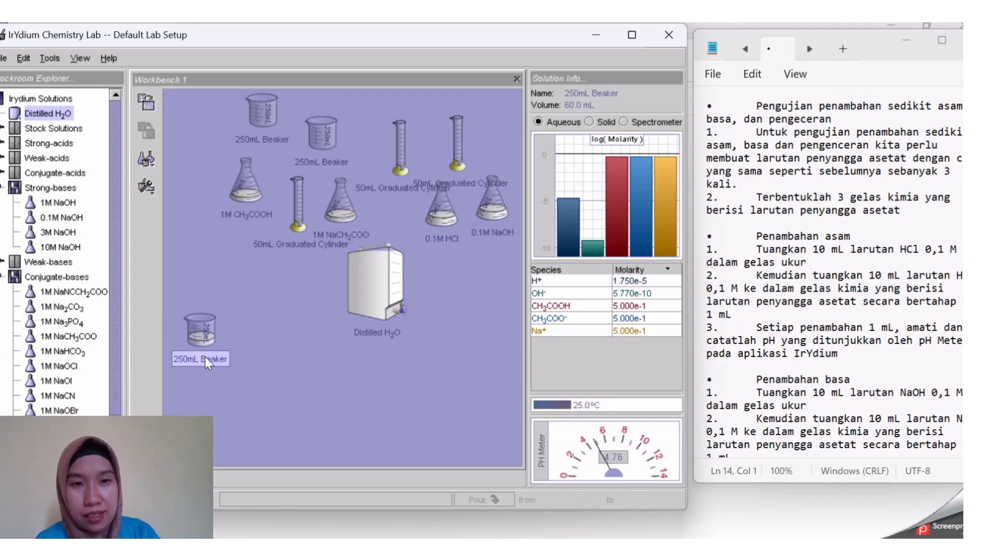
pyautogui.moveTo(202, 324); pyautogui.dragTo(195, 323)
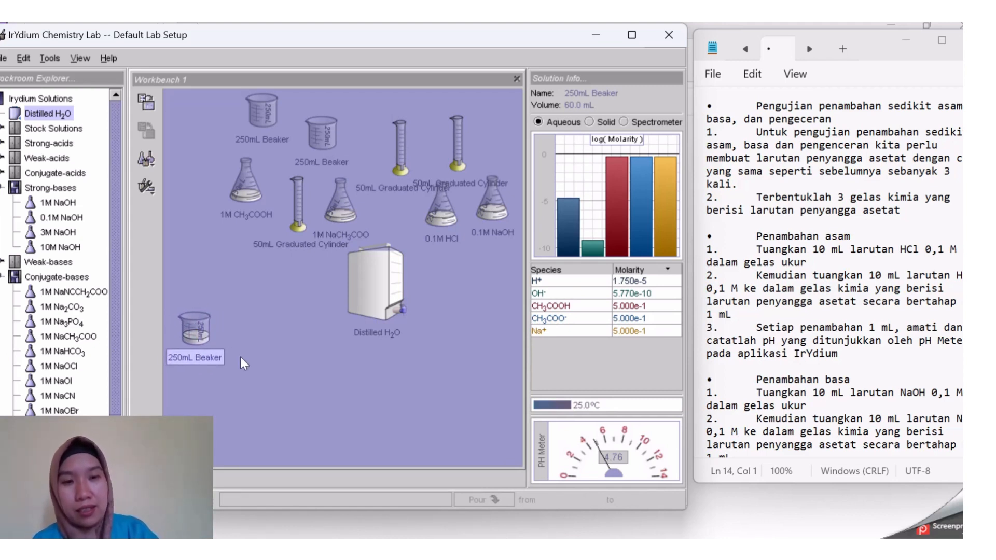
pyautogui.rightClick(213, 357)
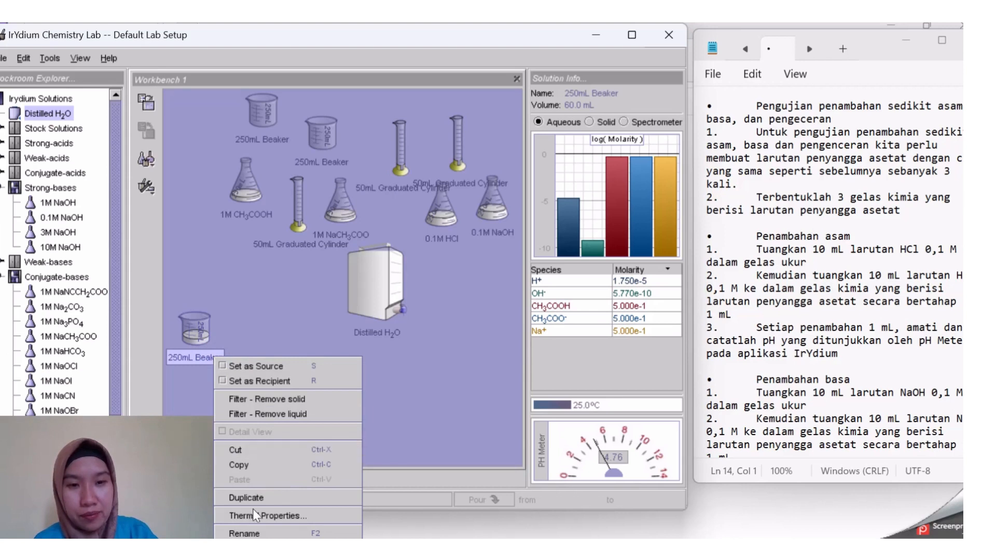
pyautogui.click(244, 533)
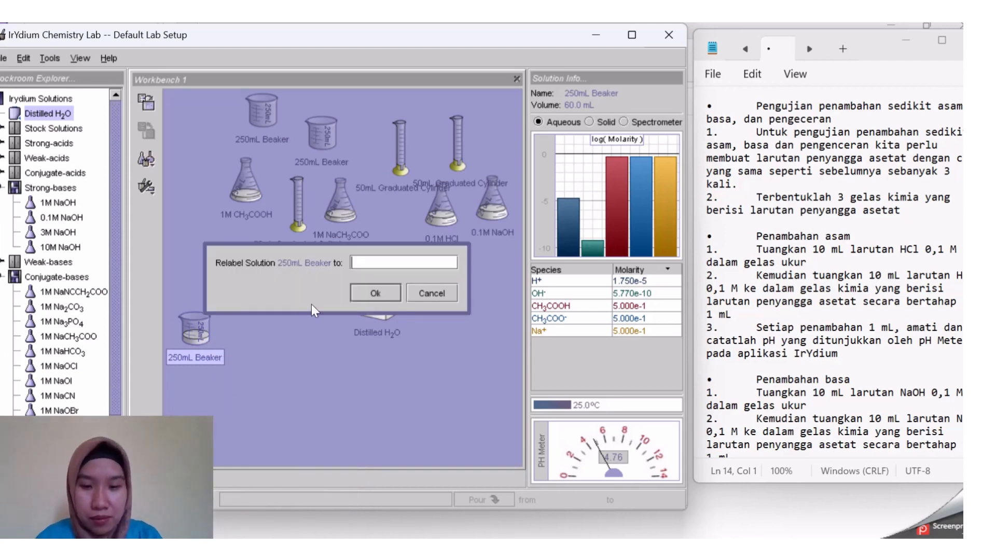
pyautogui.write('Buffer A')
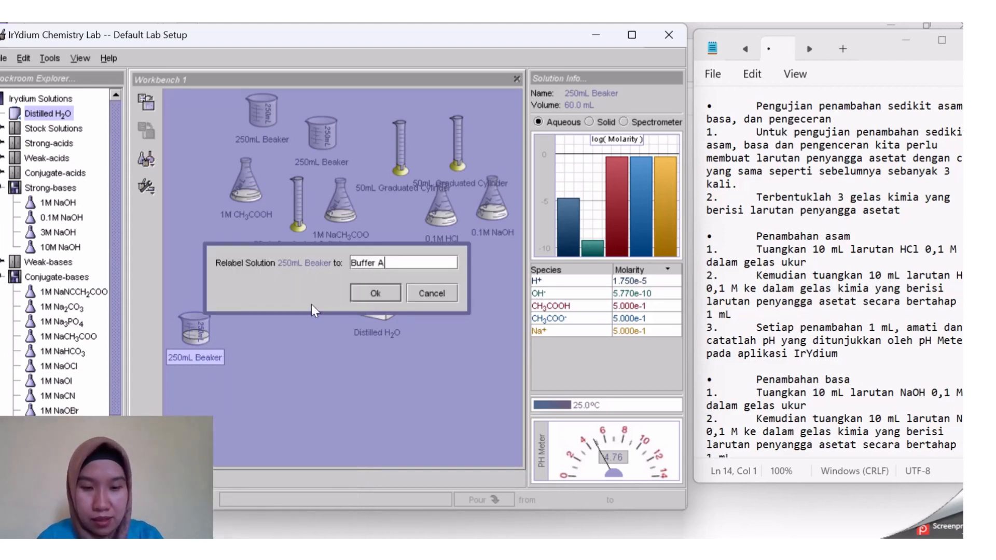
pyautogui.write('seta')
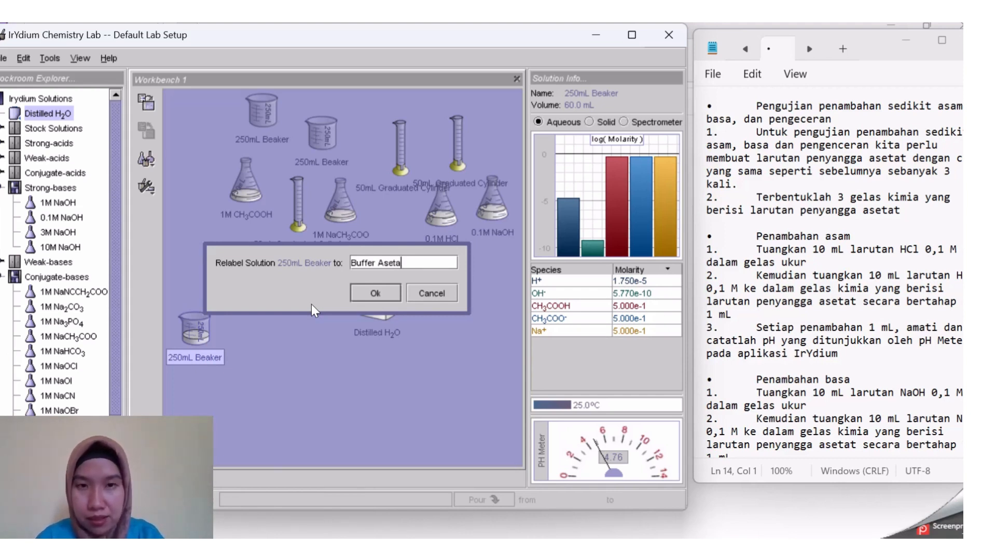
pyautogui.write('t 1')
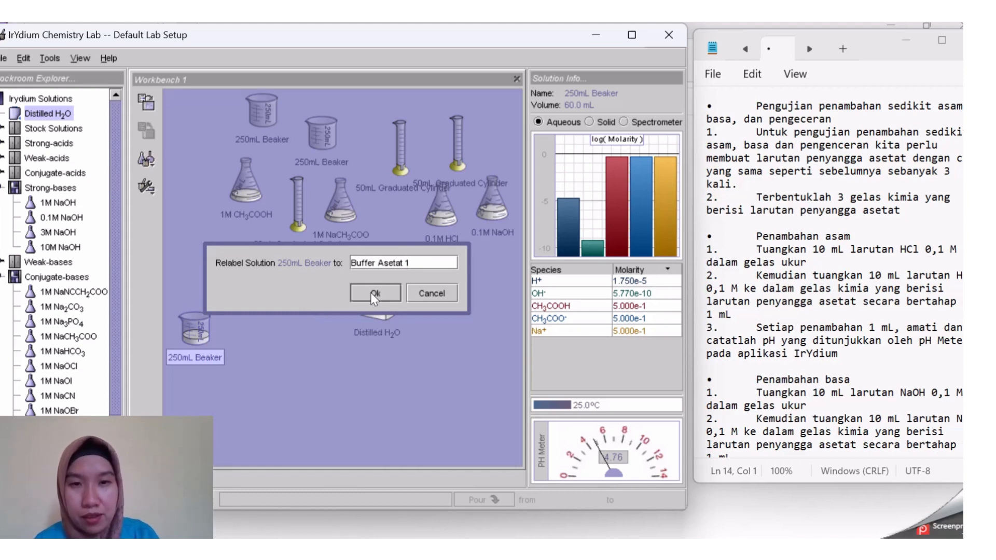
pyautogui.click(374, 293)
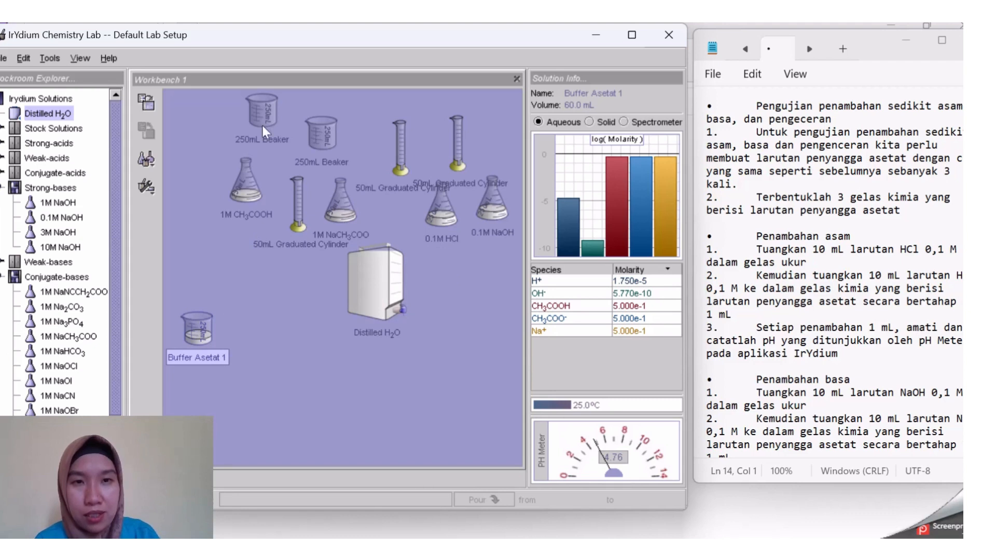
# Place an empty 250 mL beaker and the CH3COOH graduated cylinder beside Buffer Asetat 1, moving the distilled water container to the workbench's upper corner
pyautogui.moveTo(266, 117); pyautogui.dragTo(261, 331)
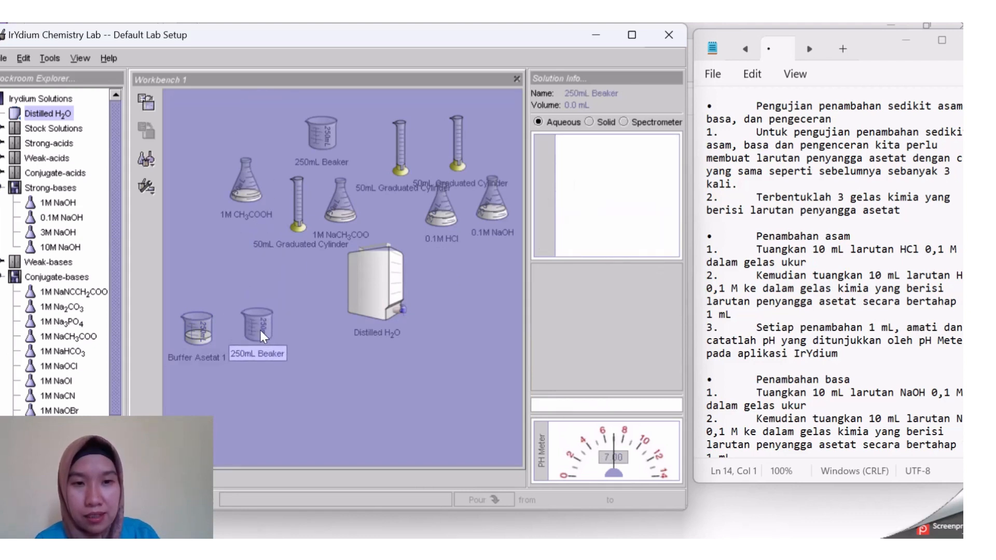
pyautogui.moveTo(402, 275); pyautogui.dragTo(224, 132)
pyautogui.moveTo(303, 216); pyautogui.dragTo(371, 304)
# Measure 30 mL of 1M CH3COOH into the graduated cylinder next to the empty beaker and set the flask aside
pyautogui.moveTo(248, 192); pyautogui.dragTo(383, 311)
pyautogui.click(340, 500)
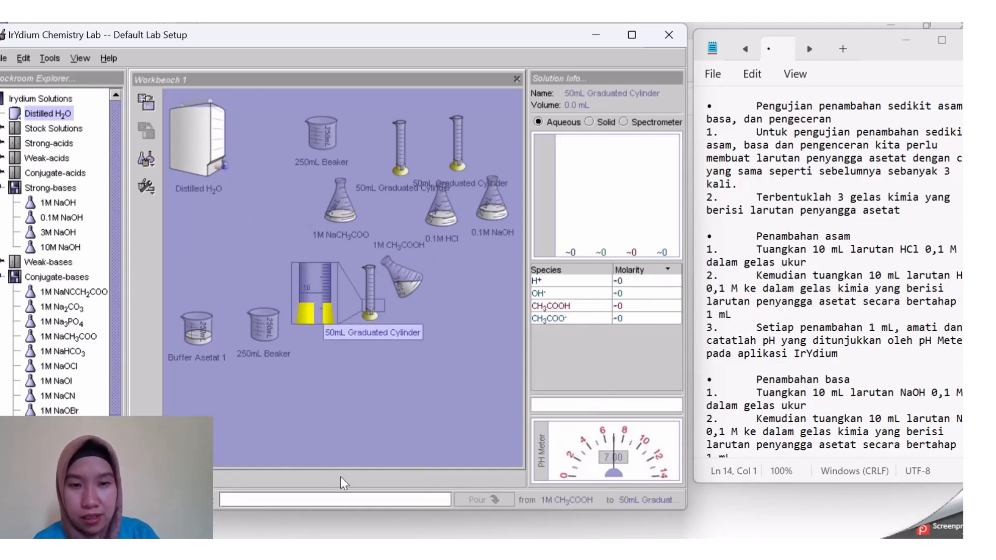
pyautogui.write('30')
pyautogui.click(473, 500)
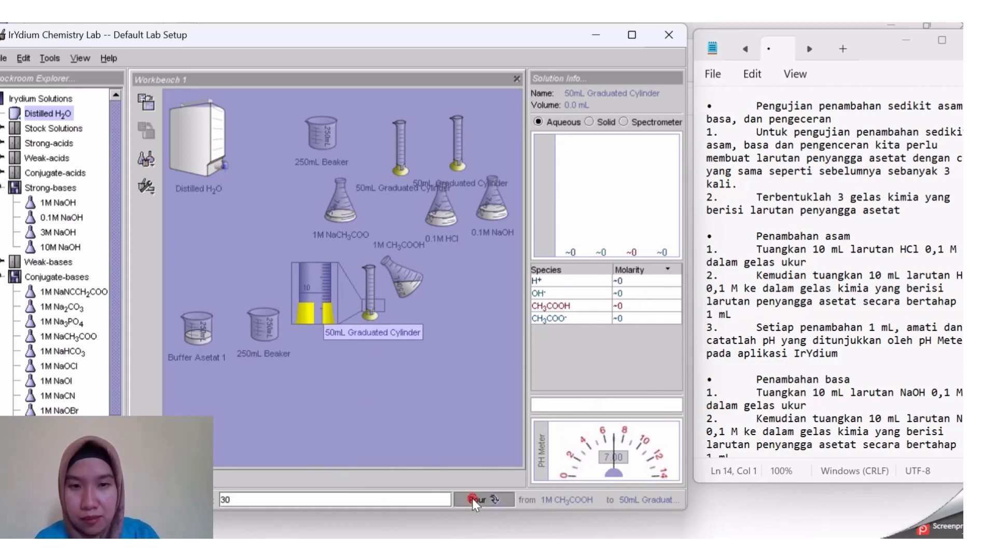
pyautogui.moveTo(398, 277); pyautogui.dragTo(270, 203)
# Pour the 30 mL of CH3COOH from the graduated cylinder into the second 250 mL beaker and move the cylinder away
pyautogui.moveTo(375, 291); pyautogui.dragTo(260, 334)
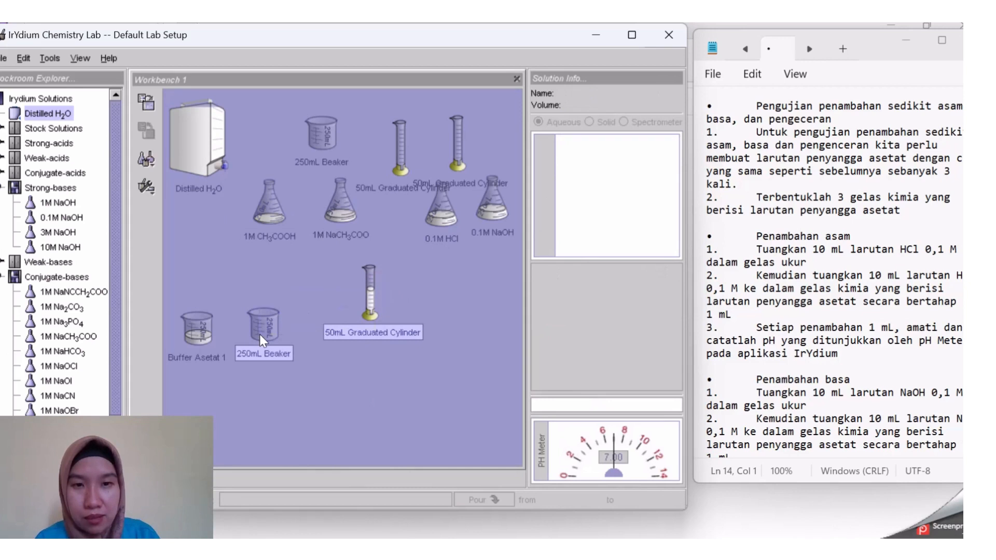
pyautogui.moveTo(368, 284); pyautogui.dragTo(288, 353)
pyautogui.click(347, 313)
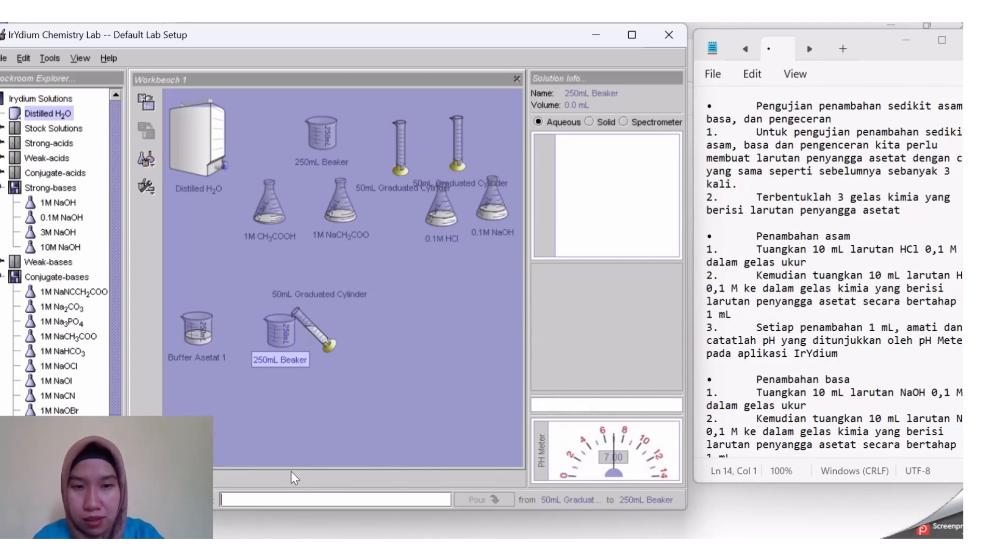
pyautogui.write('30')
pyautogui.click(498, 496)
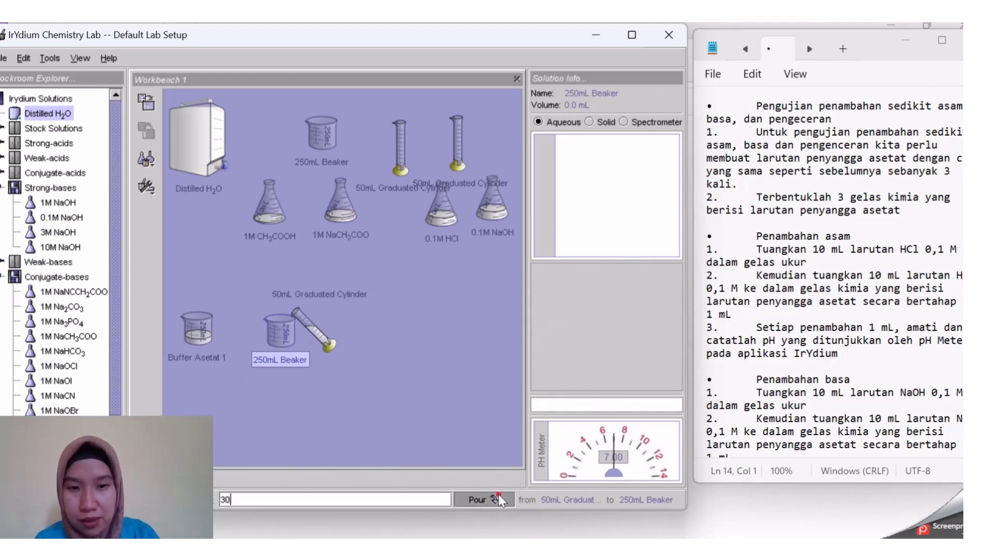
pyautogui.moveTo(304, 323); pyautogui.dragTo(349, 274)
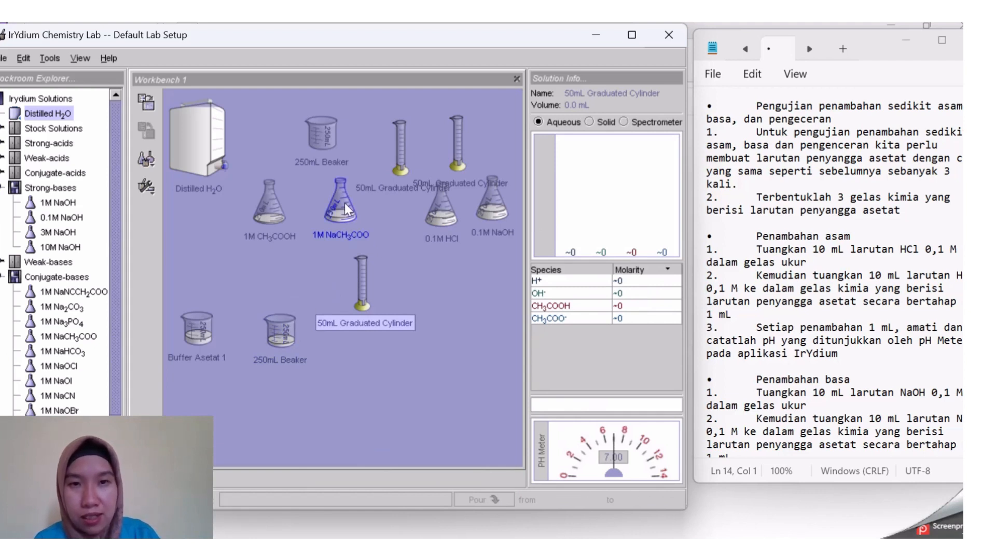
# Swap in the graduated cylinder used for NaCH3COO, measure 30 mL of 1M NaCH3COO into it and set the flask aside
pyautogui.moveTo(361, 269); pyautogui.dragTo(359, 308)
pyautogui.moveTo(341, 232); pyautogui.dragTo(373, 345)
pyautogui.write('30')
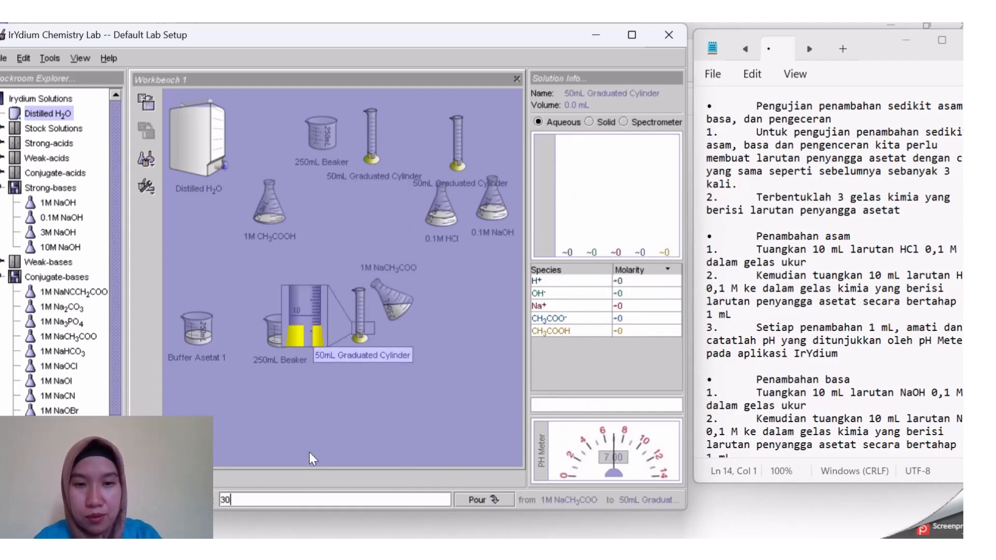
pyautogui.click(473, 501)
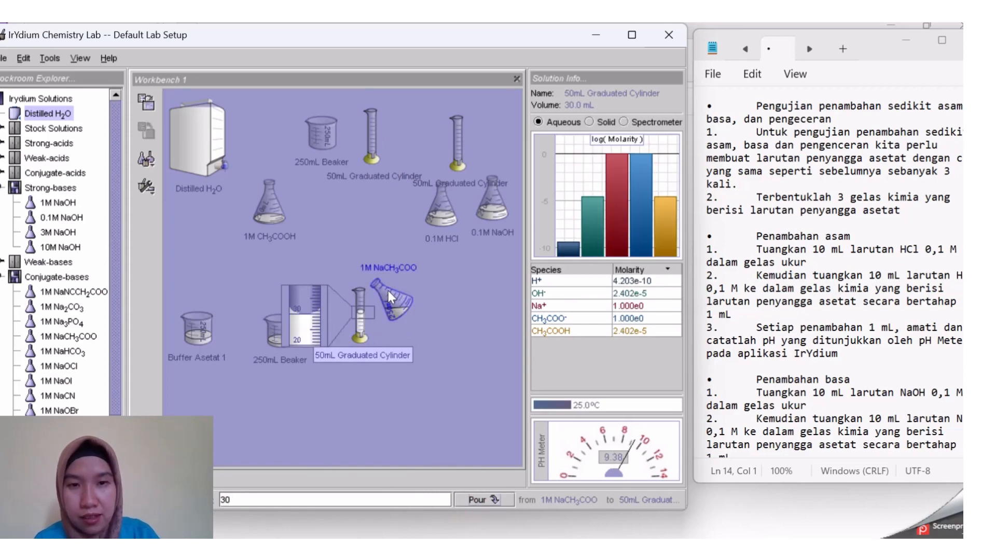
pyautogui.moveTo(389, 290); pyautogui.dragTo(321, 217)
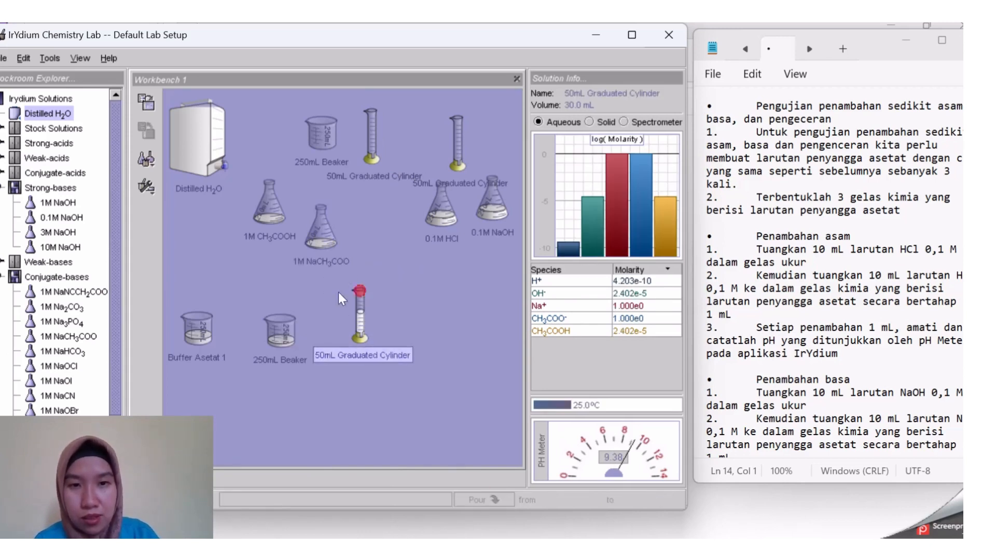
# Pour the 30 mL of NaCH3COO into the second beaker holding the CH3COOH and set the emptied cylinder aside
pyautogui.moveTo(359, 312); pyautogui.dragTo(290, 318)
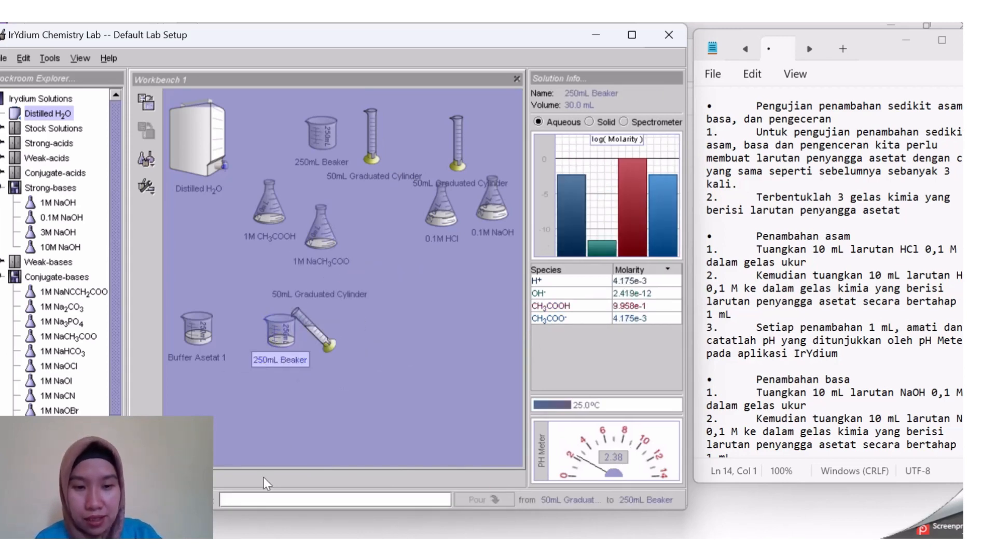
pyautogui.write('30')
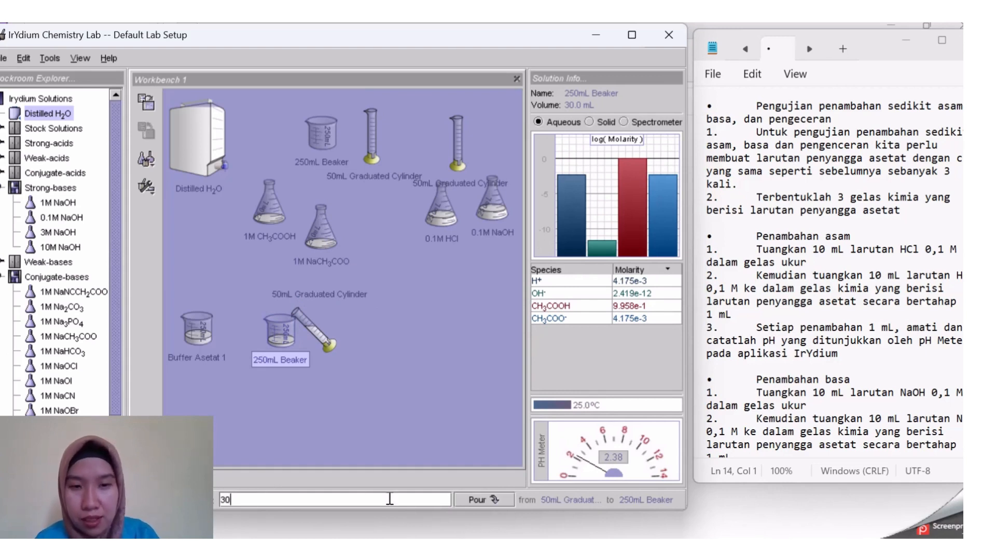
pyautogui.click(472, 501)
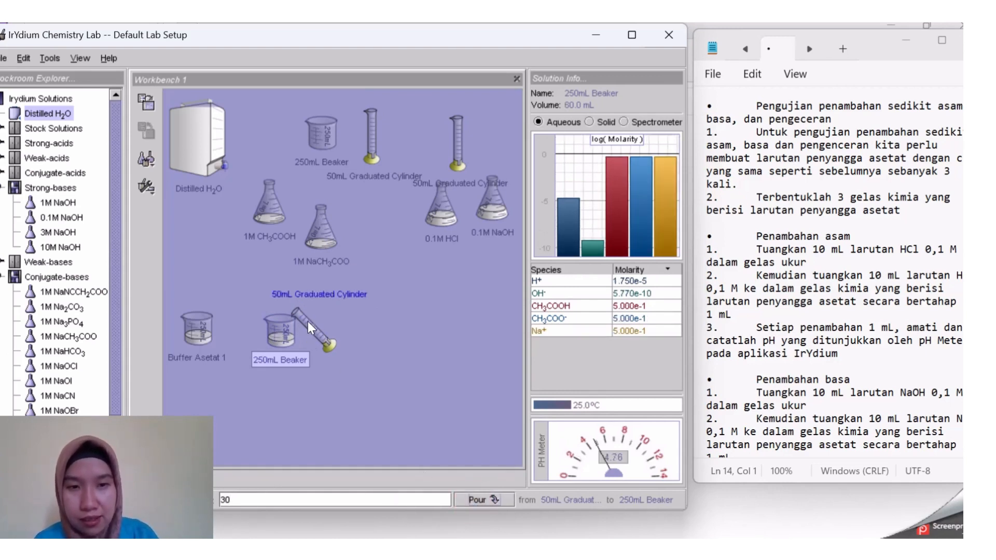
pyautogui.moveTo(307, 321); pyautogui.dragTo(365, 223)
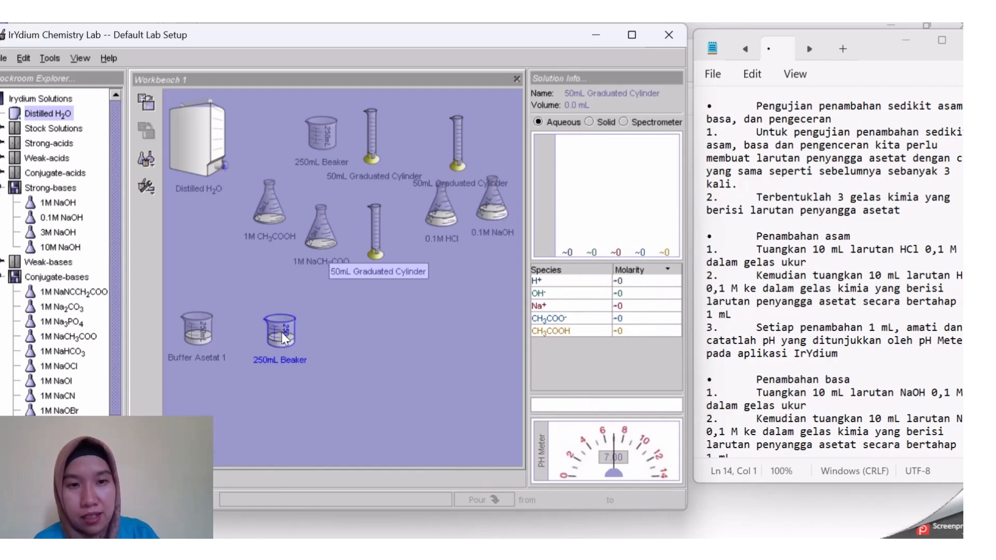
# Rename the second filled beaker as Buffer Asetat 2 and shift it slightly closer to Buffer Asetat 1
pyautogui.click(275, 359)
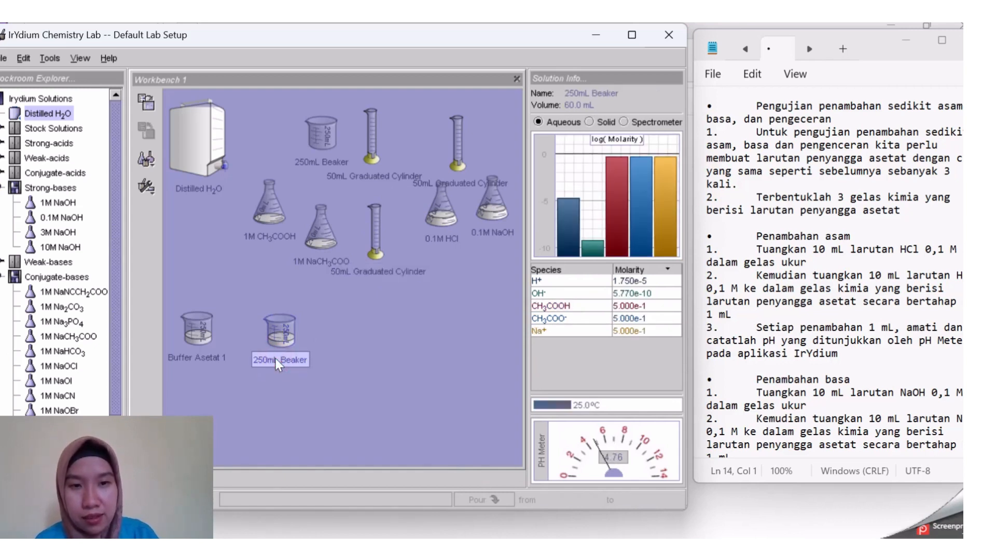
pyautogui.rightClick(275, 359)
pyautogui.click(300, 534)
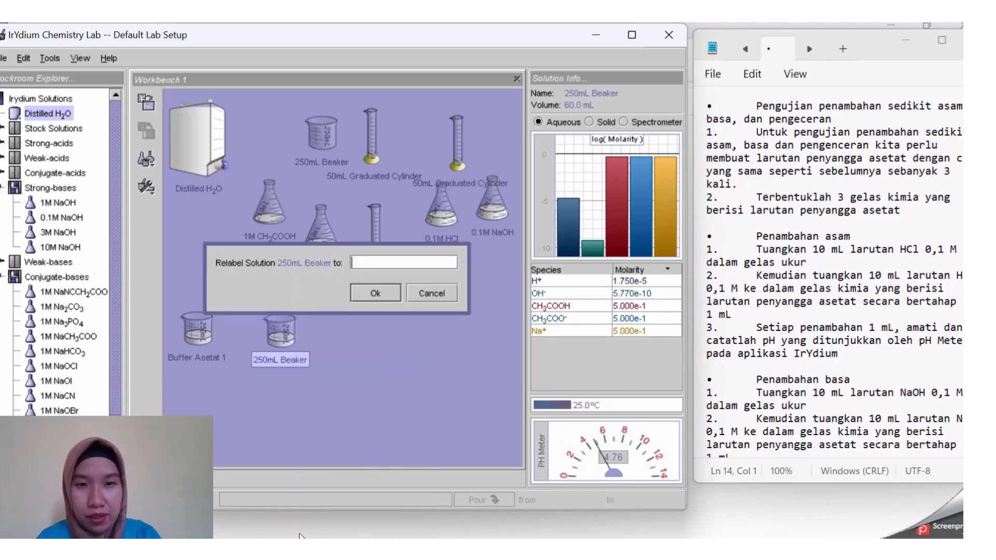
pyautogui.write('Buffer')
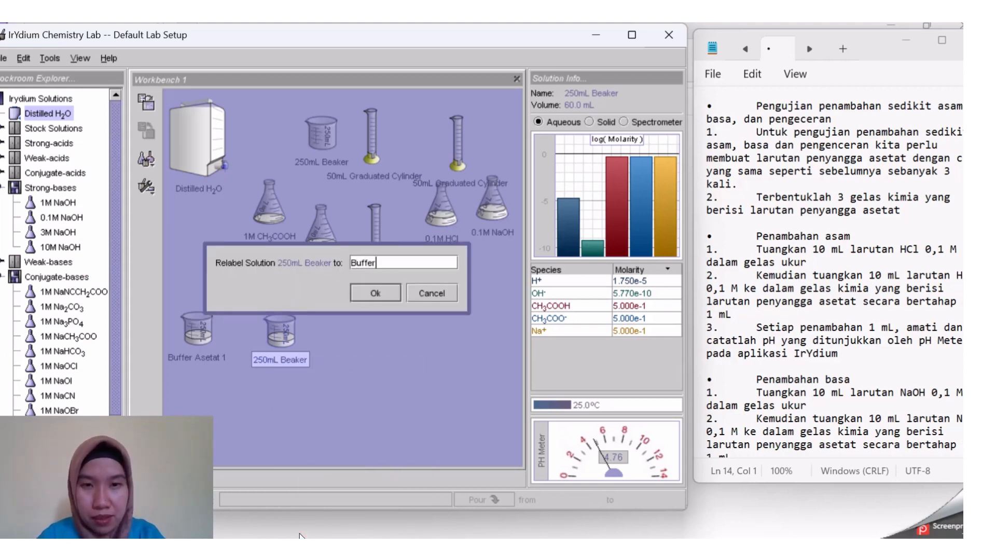
pyautogui.write(' Asetat ')
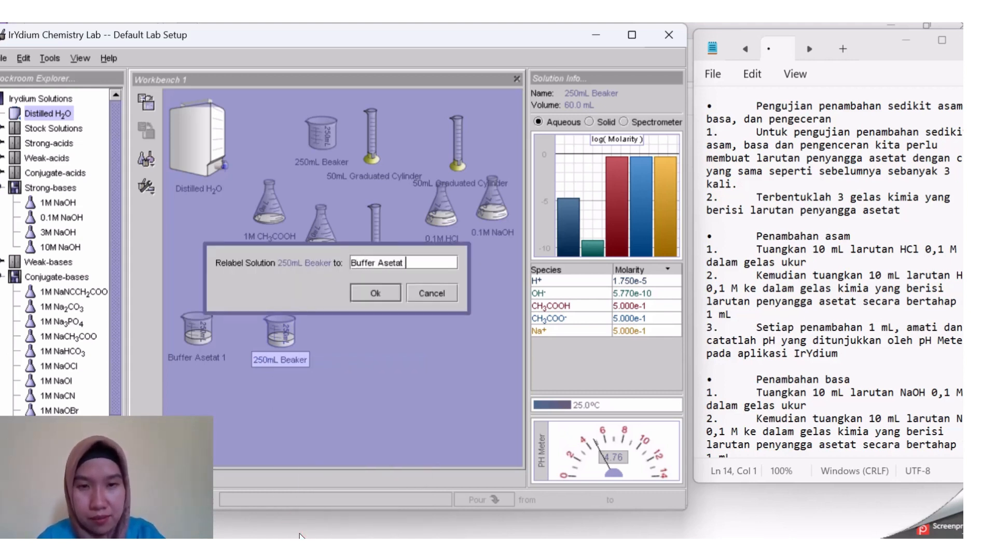
pyautogui.write('2')
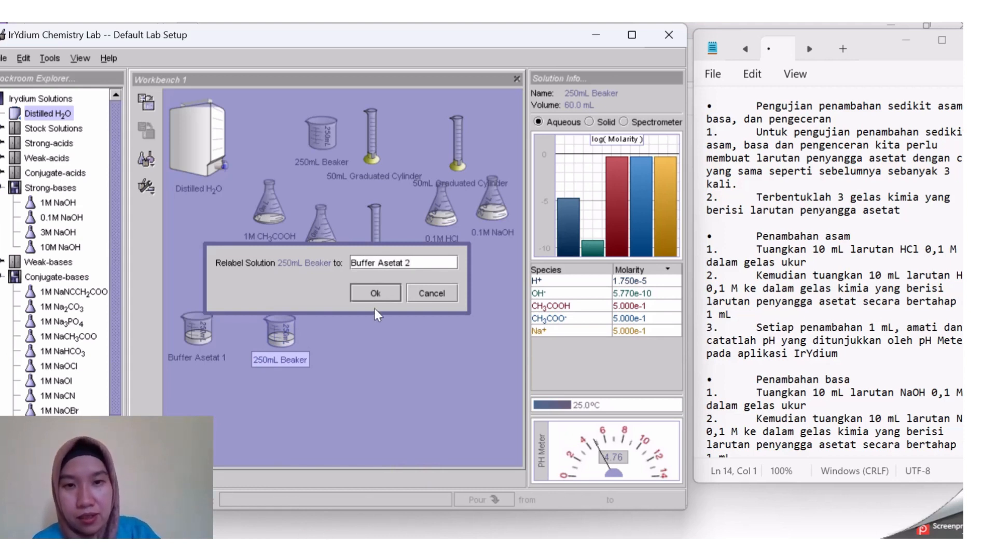
pyautogui.click(380, 294)
pyautogui.moveTo(278, 344); pyautogui.dragTo(266, 343)
pyautogui.click(351, 352)
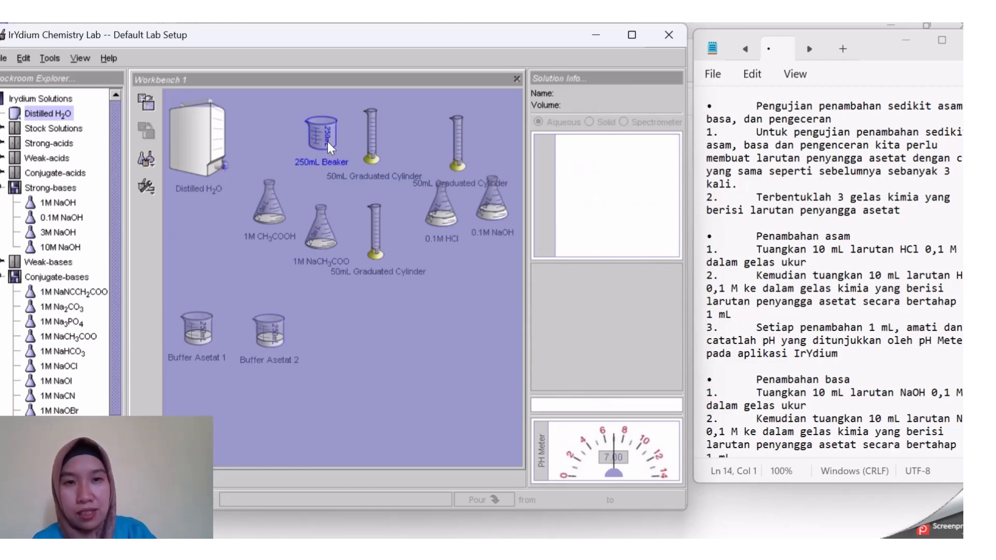
# Line up the last empty 250 mL beaker and the CH3COOH graduated cylinder beside Buffer Asetat 2, moving the NaCH3COO cylinder out of the way
pyautogui.moveTo(328, 142); pyautogui.dragTo(357, 338)
pyautogui.click(374, 238)
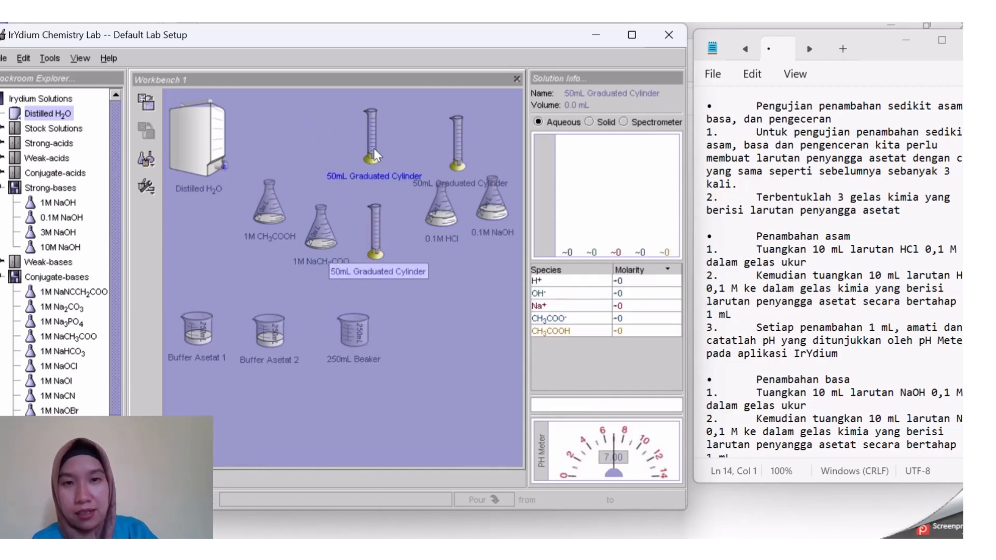
pyautogui.moveTo(374, 149); pyautogui.dragTo(444, 338)
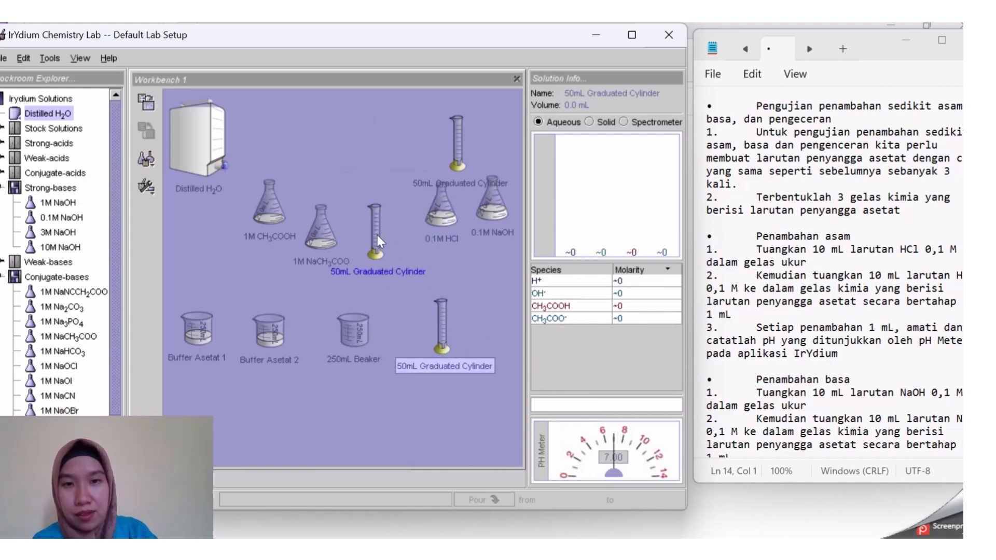
pyautogui.moveTo(377, 235); pyautogui.dragTo(390, 146)
# Measure 30 mL of 1M CH3COOH into the graduated cylinder beside the last empty beaker and set the flask aside
pyautogui.moveTo(263, 193); pyautogui.dragTo(449, 328)
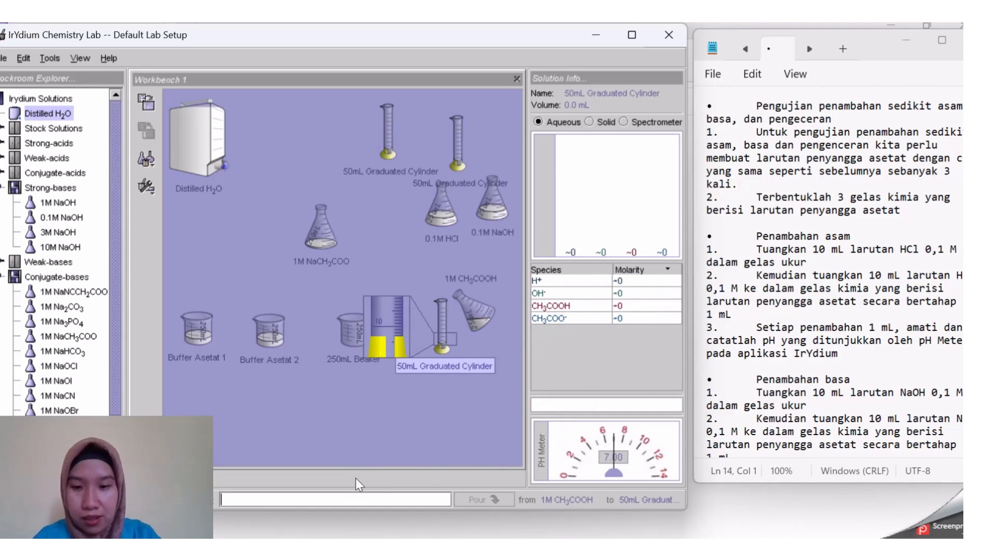
pyautogui.write('30')
pyautogui.click(477, 500)
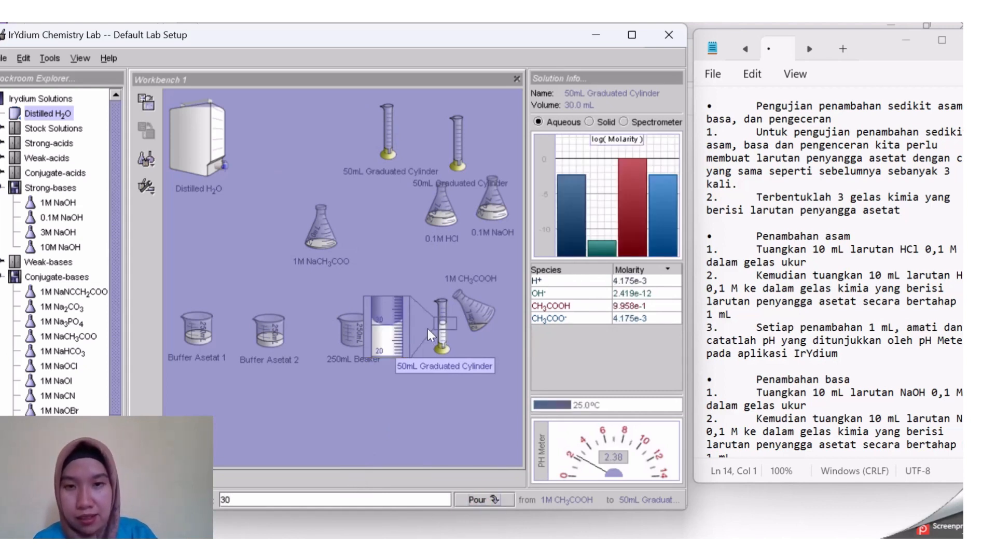
pyautogui.moveTo(459, 298); pyautogui.dragTo(373, 215)
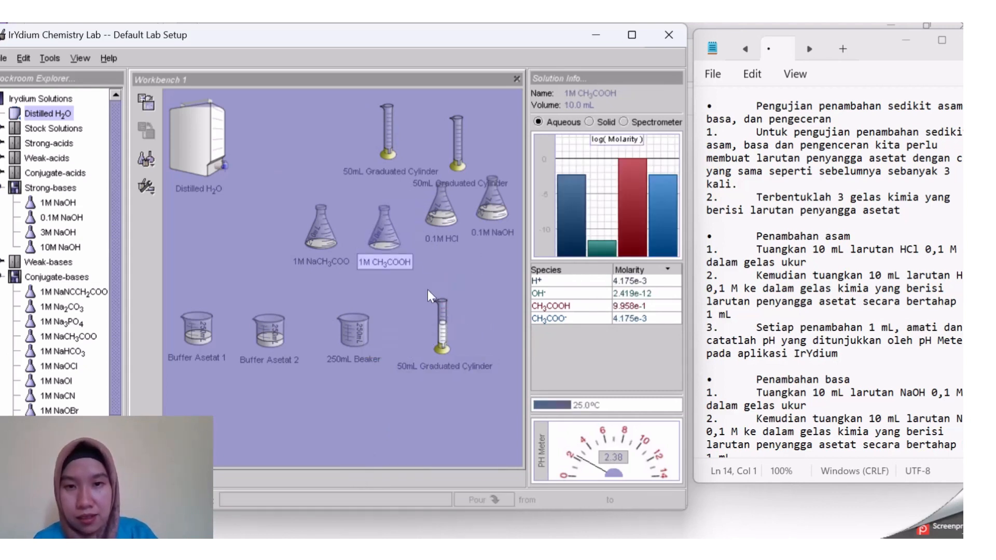
# Pour the 30 mL of CH3COOH from the graduated cylinder into the third 250 mL beaker
pyautogui.moveTo(443, 307); pyautogui.dragTo(353, 331)
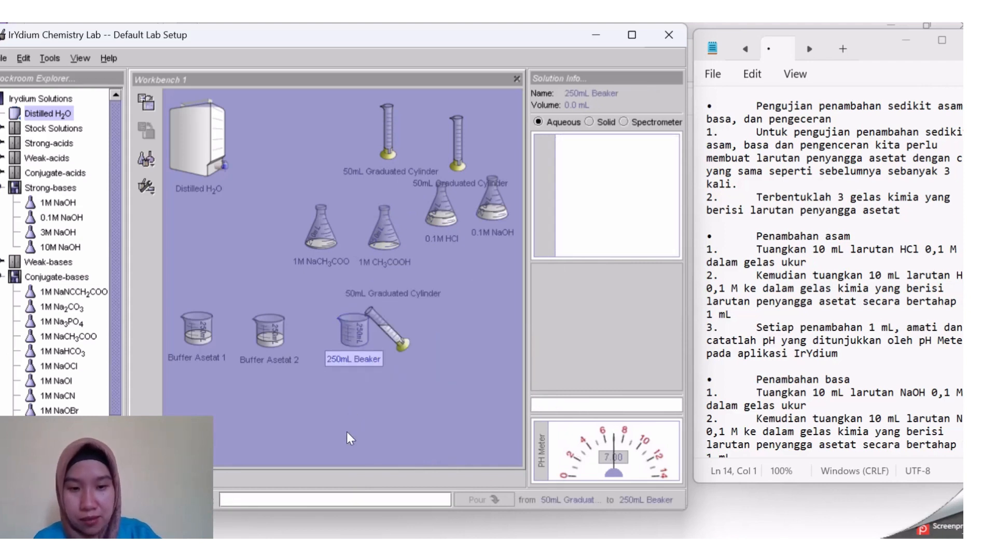
pyautogui.click(472, 492)
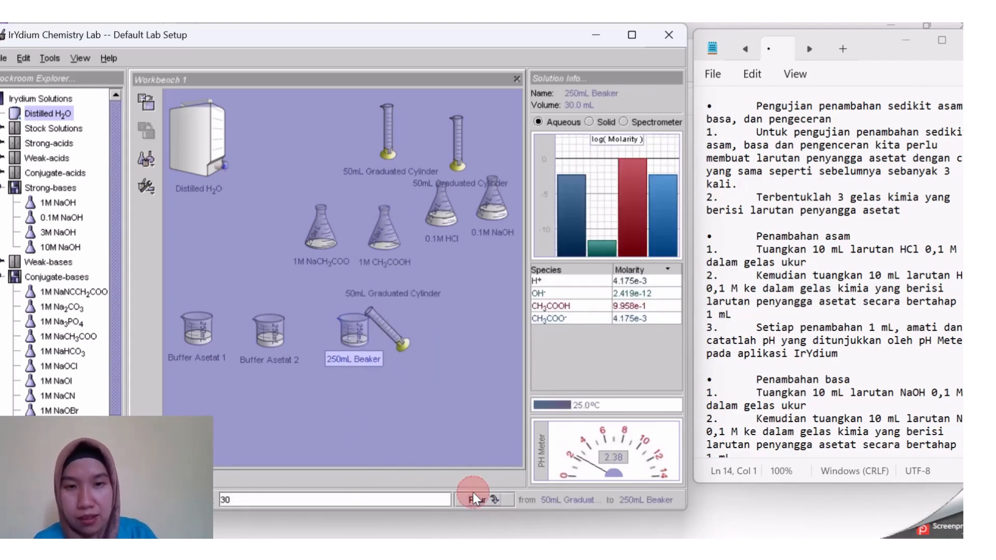
# Swap the CH3COOH graduated cylinder for the NaCH3COO one near the third 250 mL beaker and measure 30 mL of 1M NaCH3COO into it
pyautogui.moveTo(384, 326); pyautogui.dragTo(307, 140)
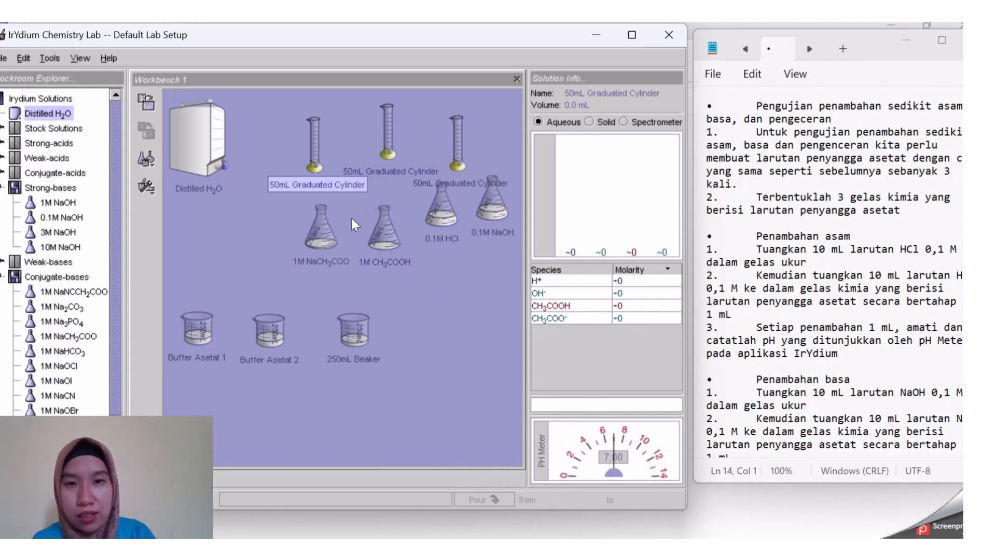
pyautogui.moveTo(387, 140); pyautogui.dragTo(438, 313)
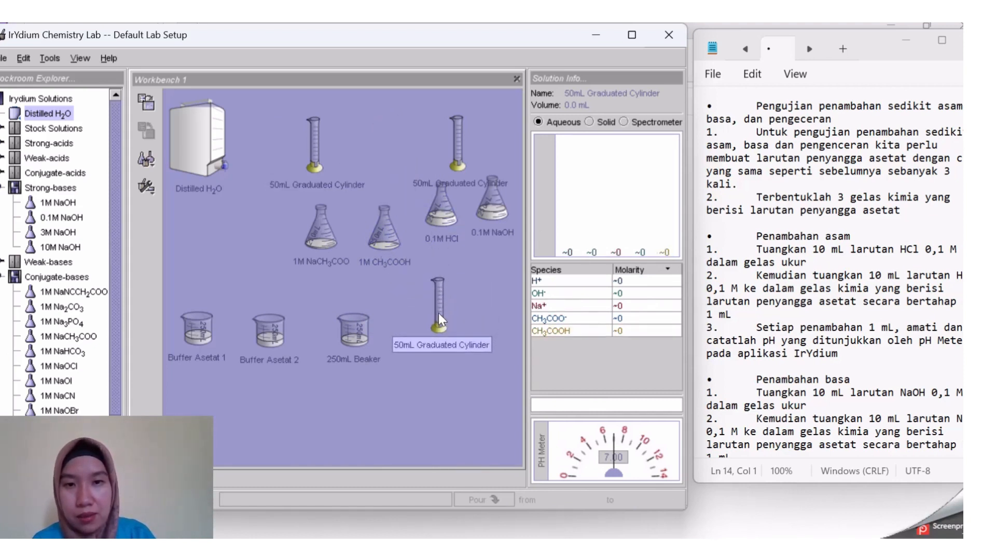
pyautogui.moveTo(335, 251); pyautogui.dragTo(456, 341)
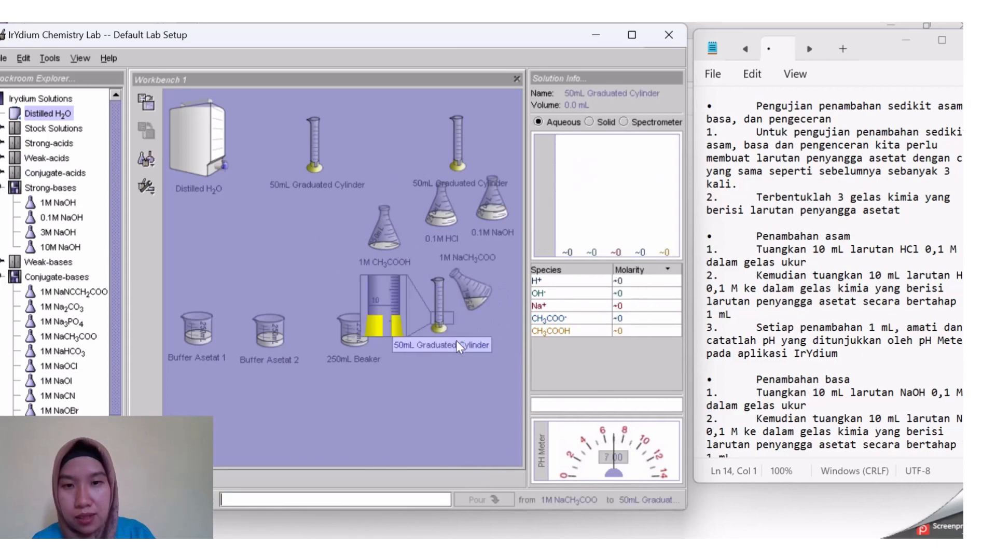
pyautogui.write('30')
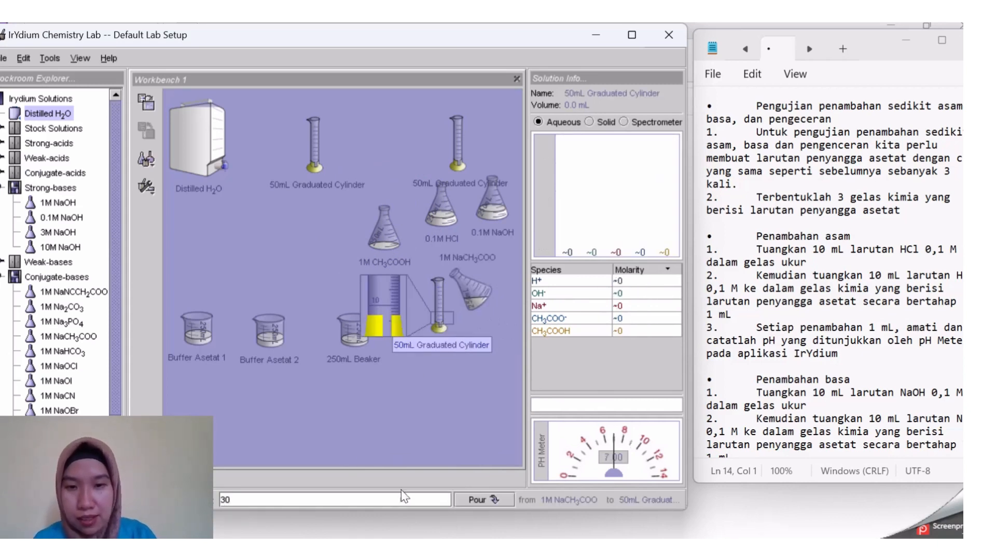
pyautogui.click(473, 500)
# Set the NaCH3COO flask aside, pour the cylinder's 30 mL into the third 250 mL beaker, and return the empty cylinder to the others
pyautogui.moveTo(470, 289); pyautogui.dragTo(365, 339)
pyautogui.click(330, 244)
pyautogui.click(297, 501)
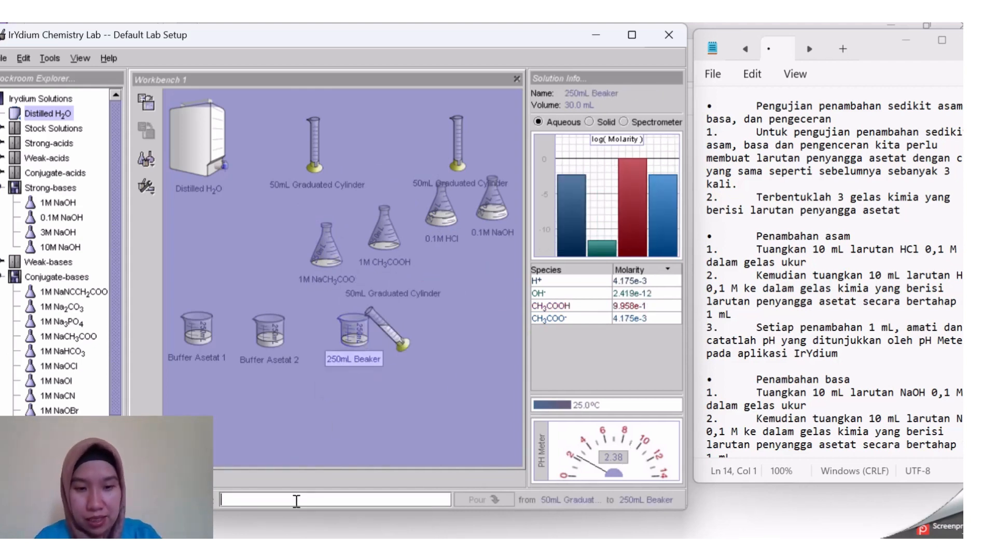
pyautogui.write('30')
pyautogui.click(459, 506)
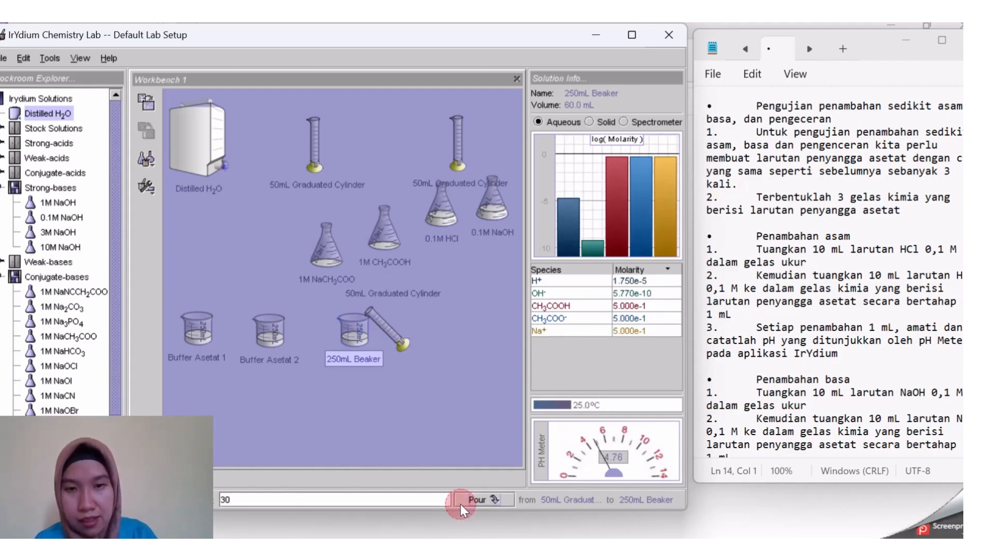
pyautogui.moveTo(389, 327); pyautogui.dragTo(389, 135)
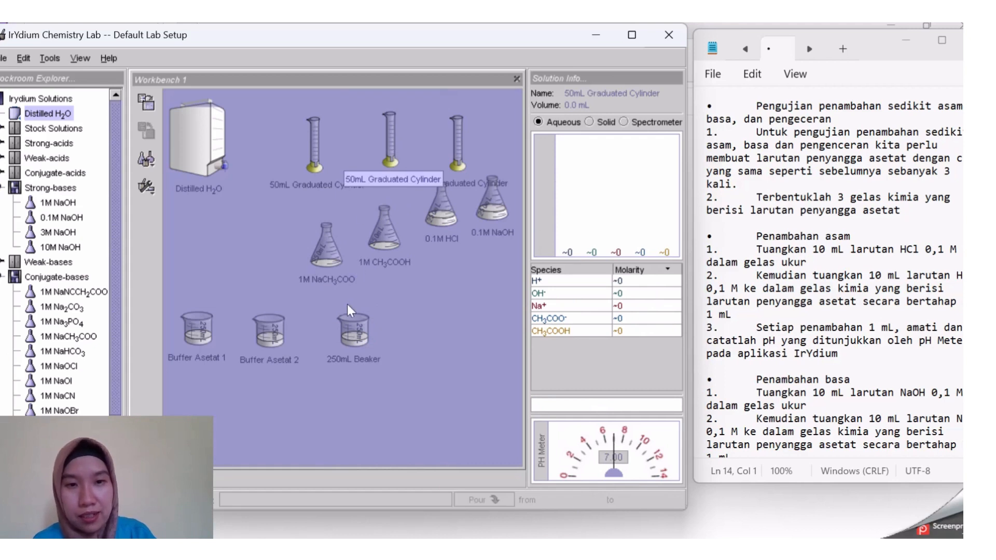
# Rename the third filled beaker as Buffer Asetat 3 and shift Buffer Asetat 2 slightly closer to it
pyautogui.click(344, 364)
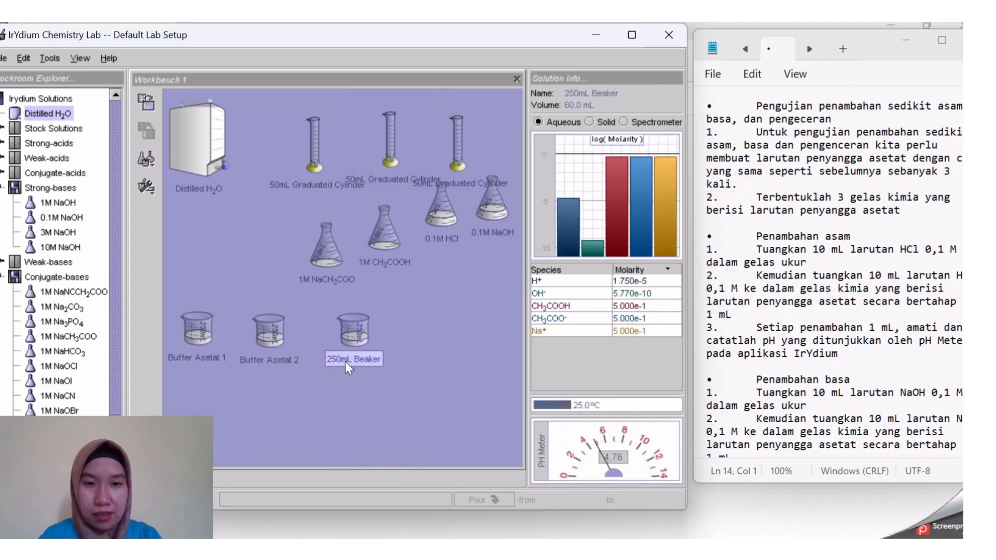
pyautogui.rightClick(344, 362)
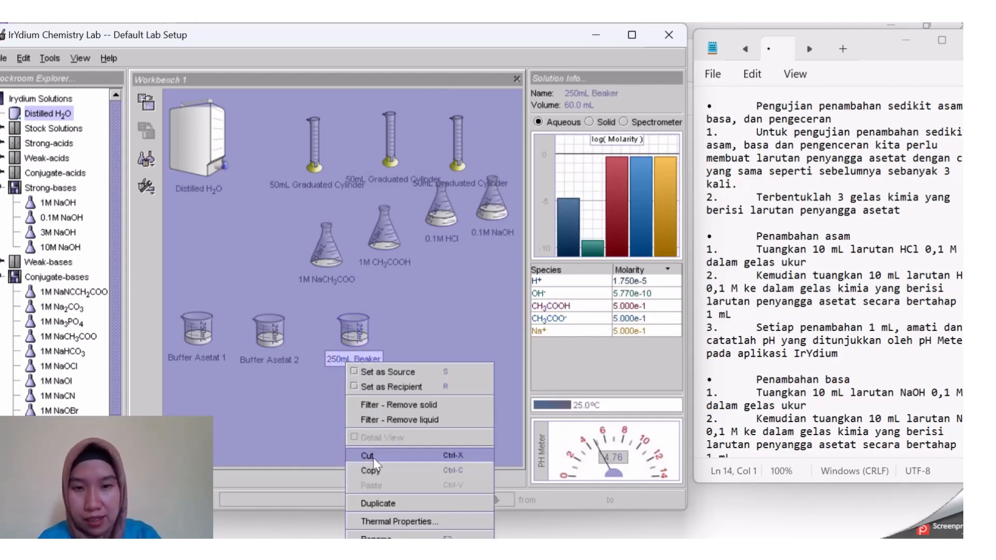
pyautogui.click(376, 536)
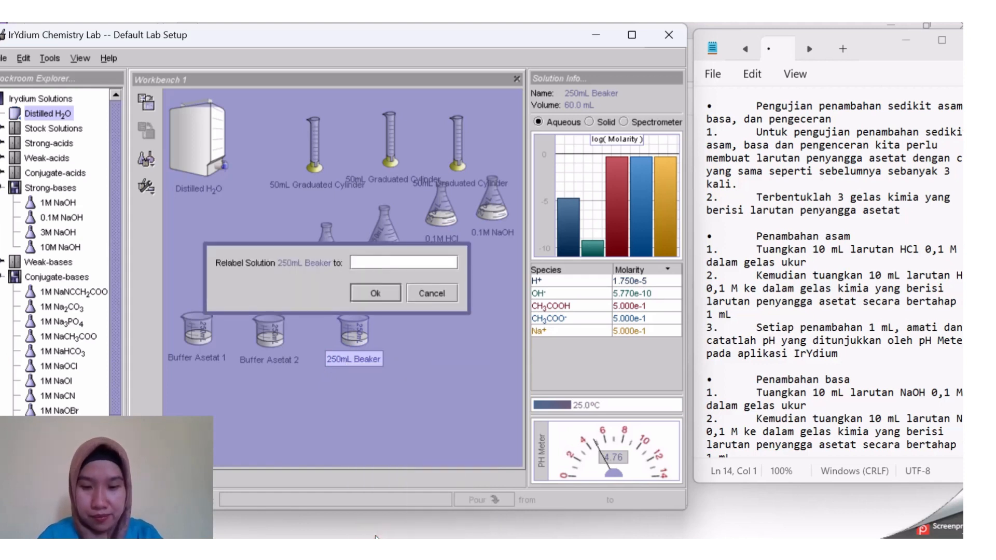
pyautogui.write('Buffer A')
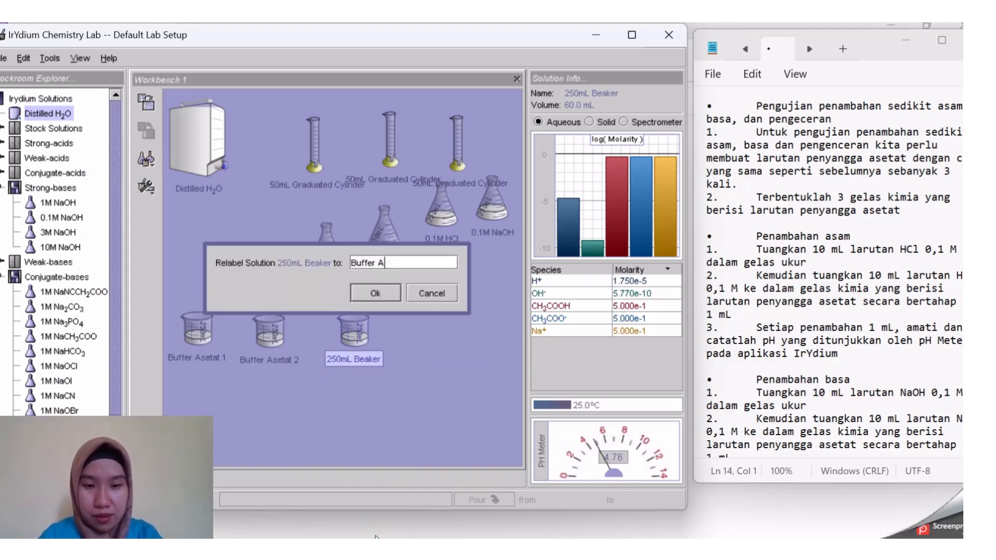
pyautogui.write('setat ')
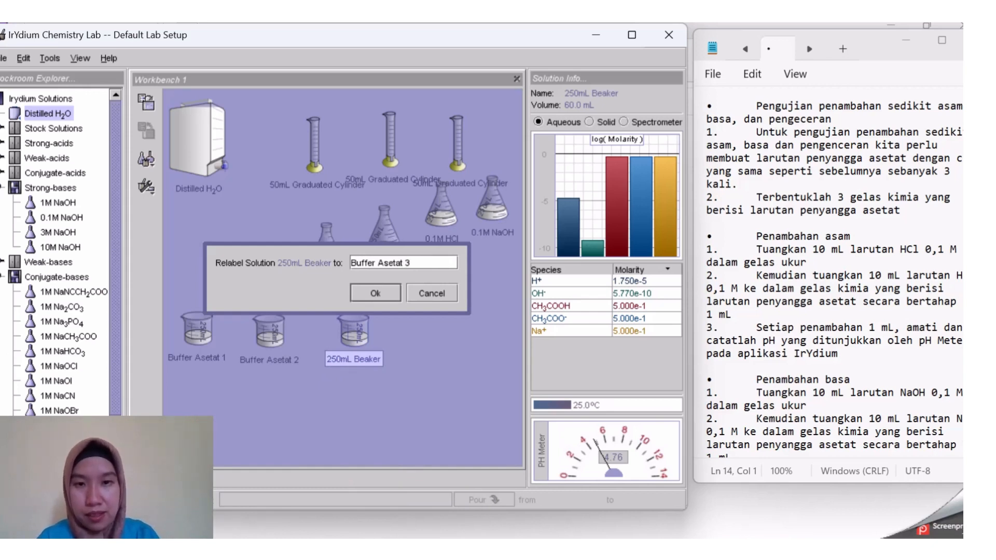
pyautogui.write('3')
pyautogui.click(375, 294)
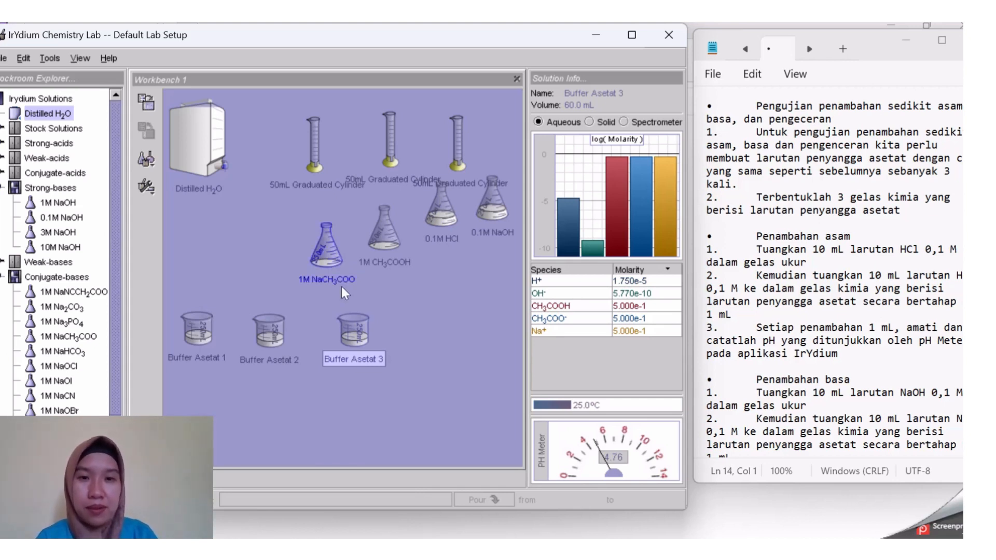
pyautogui.click(273, 337)
pyautogui.moveTo(273, 337)
pyautogui.mouseDown()
pyautogui.moveTo(297, 340)
pyautogui.moveTo(285, 336)
pyautogui.mouseUp()
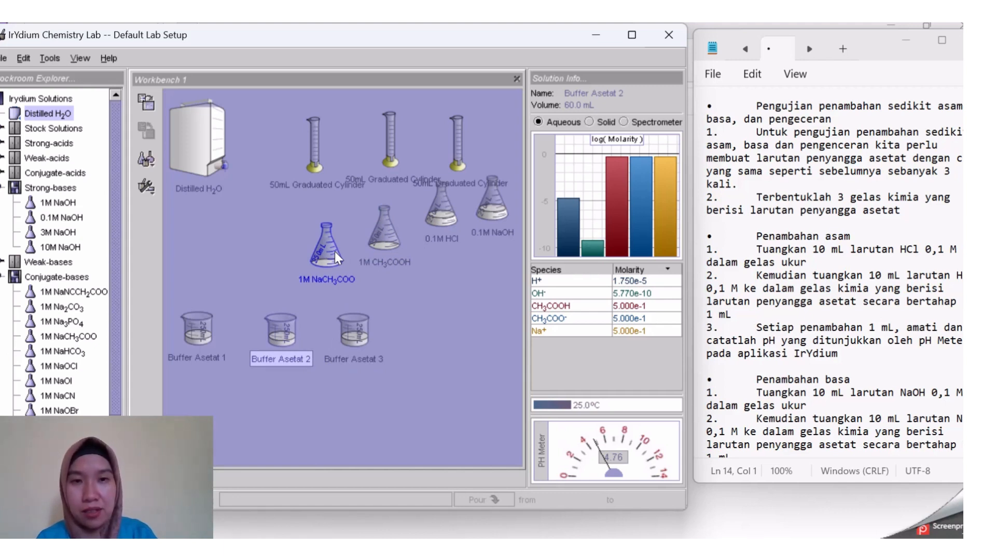
# Remove the 1M NaCH3COO and 1M CH3COOH flasks from the workbench
pyautogui.moveTo(332, 252); pyautogui.dragTo(300, 240)
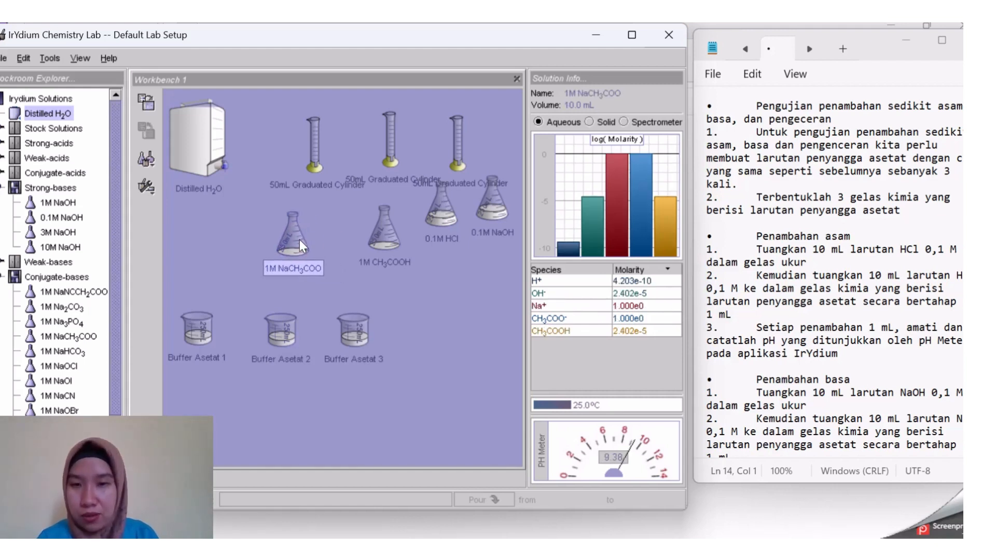
pyautogui.moveTo(298, 239); pyautogui.dragTo(283, 238)
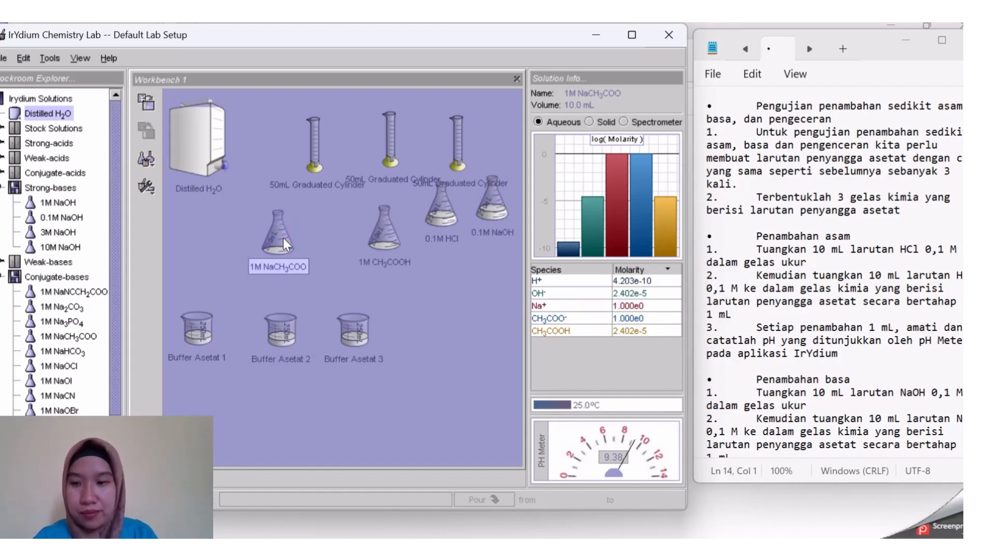
pyautogui.press('Delete')
pyautogui.click(392, 247)
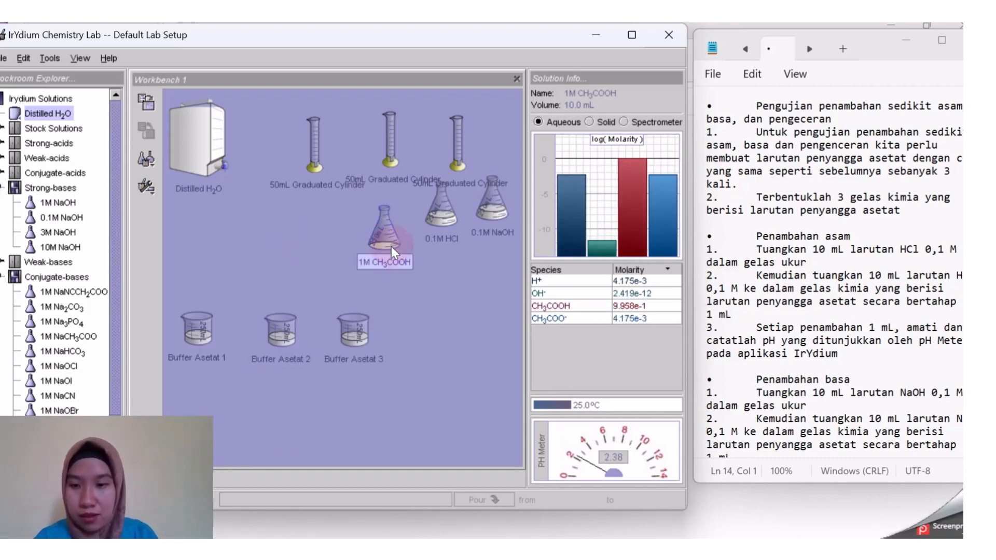
pyautogui.press('Delete')
# Move the 0.1M HCl and 0.1M NaOH flasks into a row above the three buffer beakers
pyautogui.click(436, 224)
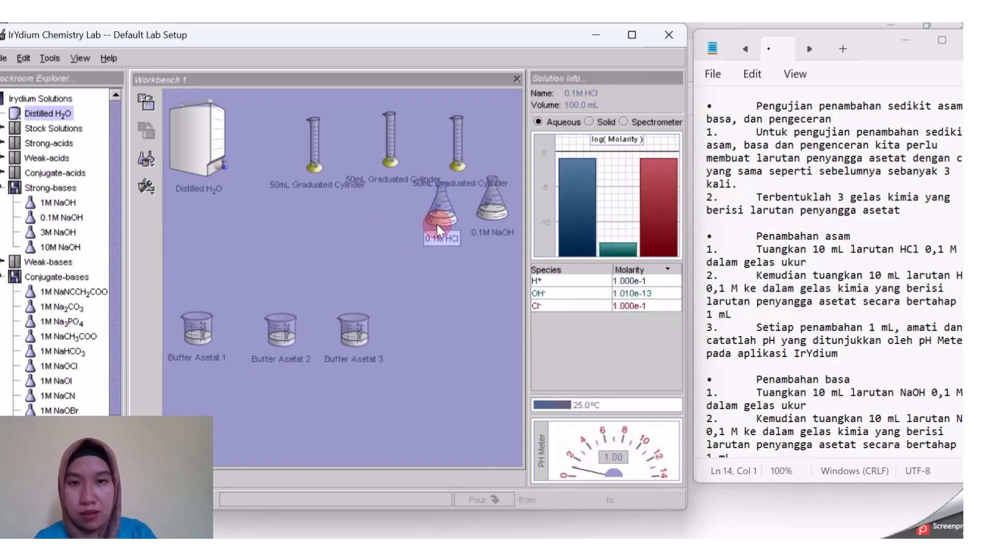
pyautogui.moveTo(437, 225); pyautogui.dragTo(292, 257)
pyautogui.moveTo(493, 222); pyautogui.dragTo(400, 246)
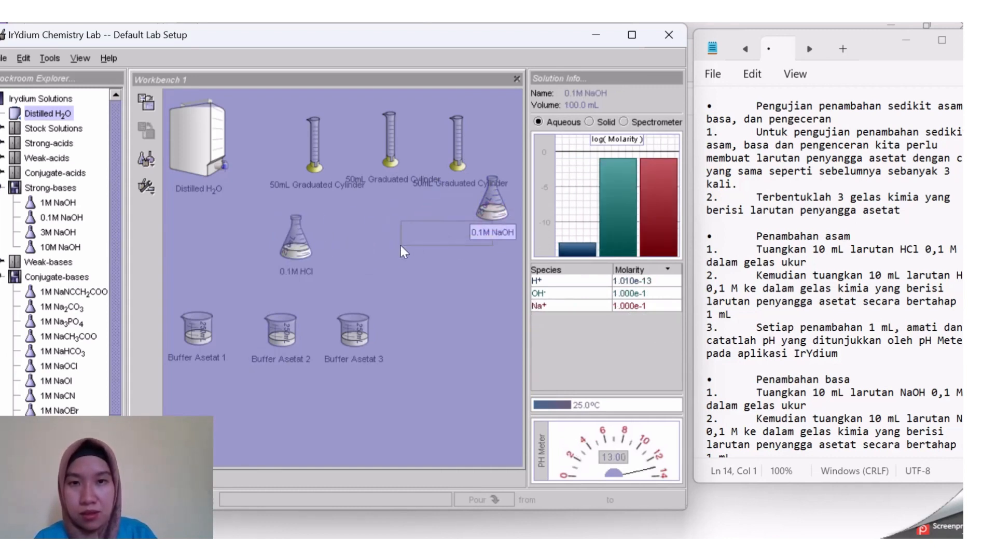
pyautogui.moveTo(492, 210); pyautogui.dragTo(377, 245)
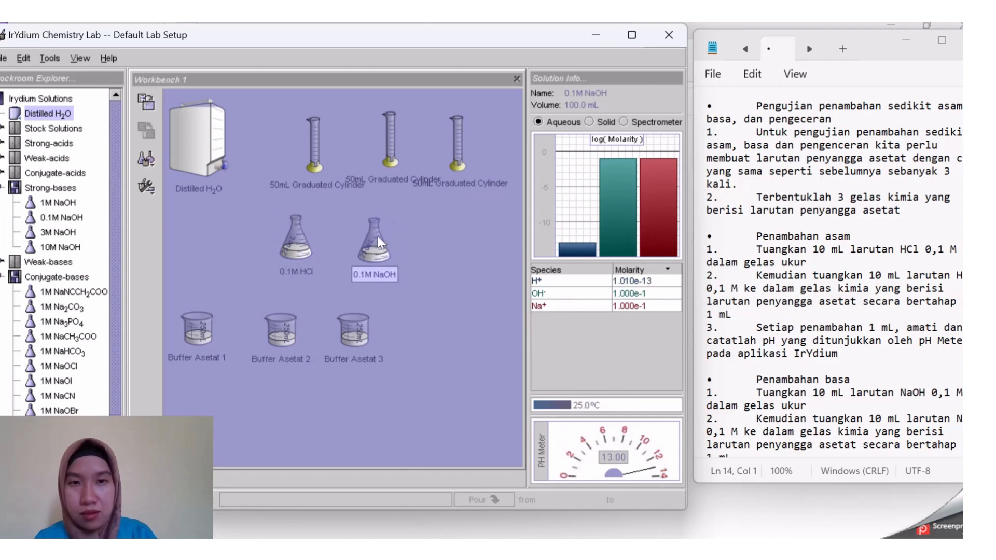
# Delete the middle 50 mL graduated cylinder and move the one nearest the distilled water into its place
pyautogui.click(401, 168)
pyautogui.press('Delete')
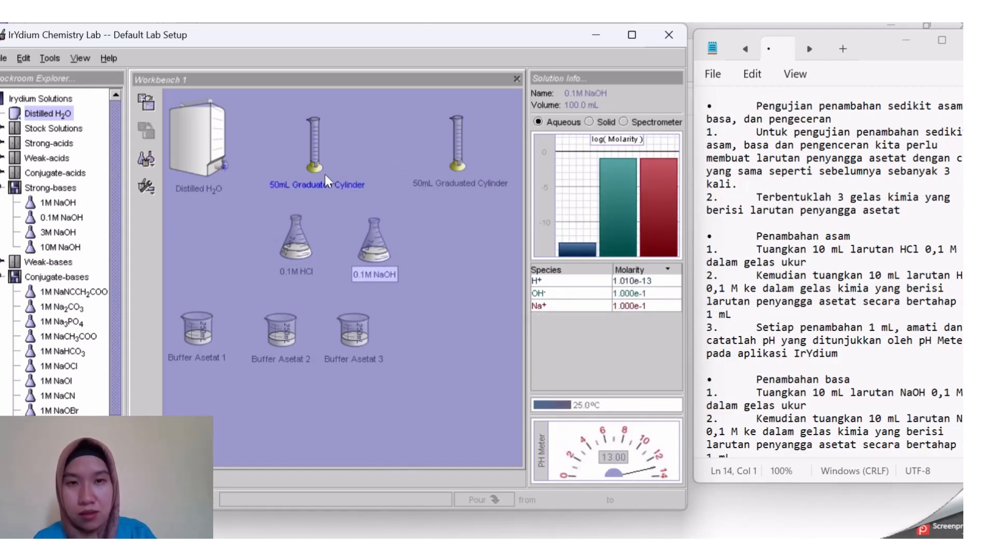
pyautogui.moveTo(325, 174); pyautogui.dragTo(381, 170)
pyautogui.click(434, 262)
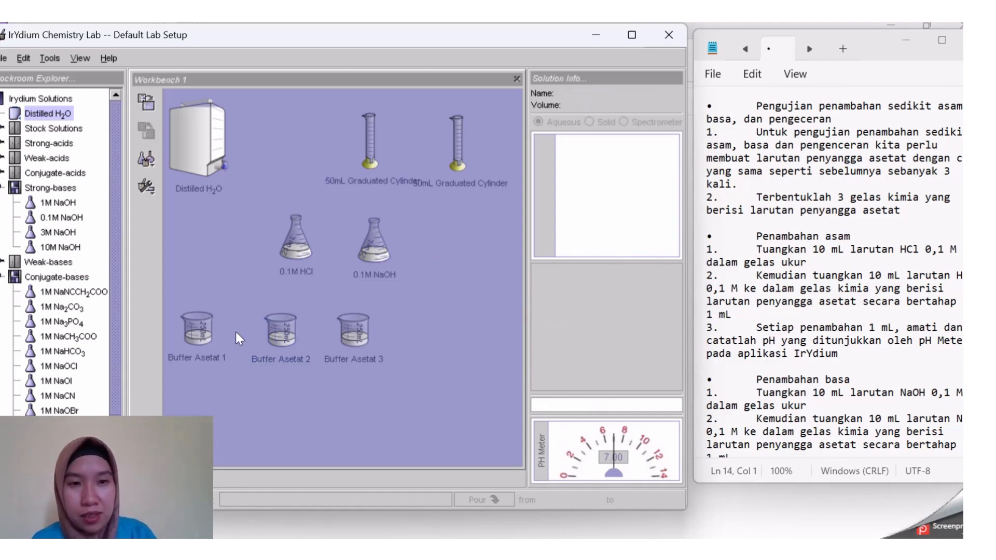
# Check the starting pH of Buffer Asetat 1, Buffer Asetat 2 and Buffer Asetat 3
pyautogui.click(196, 336)
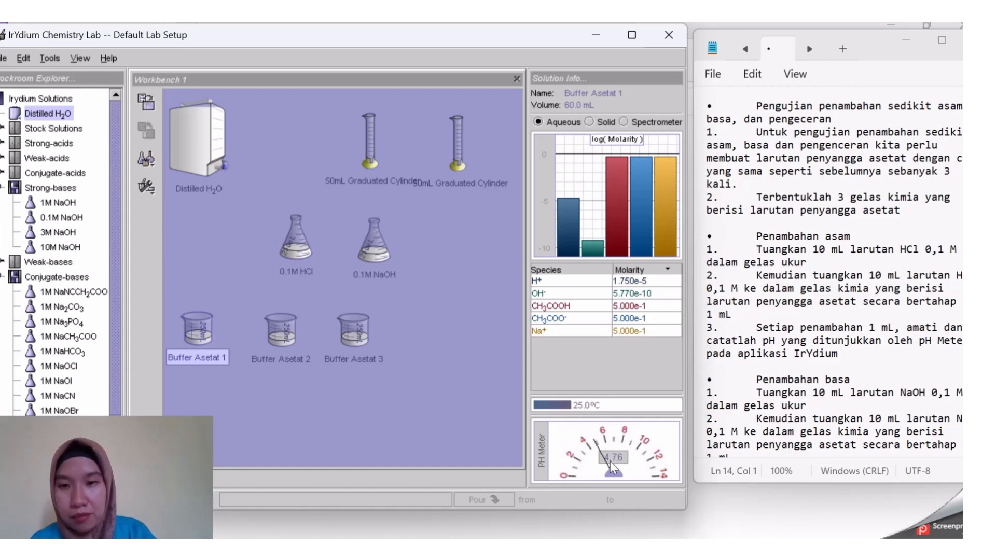
pyautogui.click(286, 352)
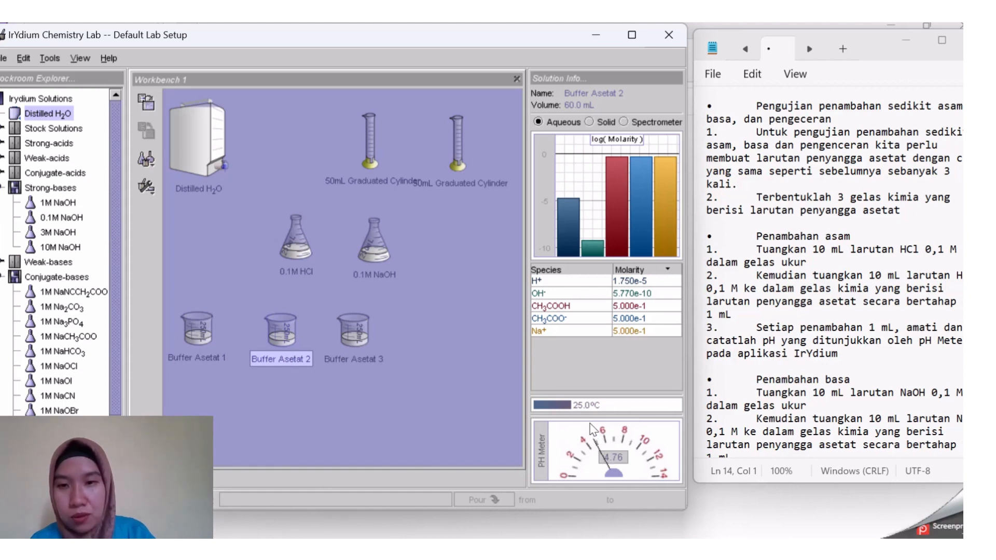
pyautogui.click(356, 335)
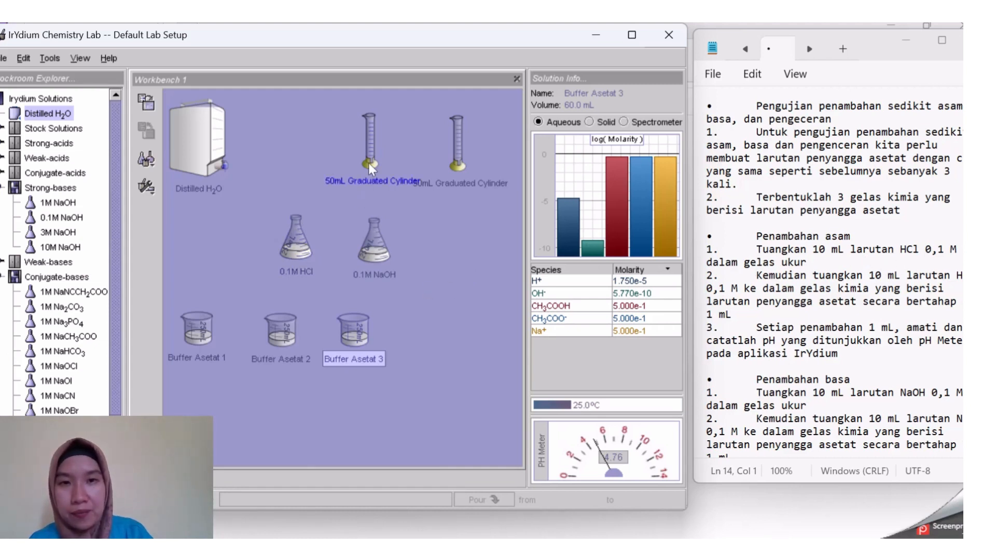
# Measure 10 mL of 0.1M HCl into a 50 mL graduated cylinder above Buffer Asetat 1 and set the HCl flask aside
pyautogui.moveTo(368, 162); pyautogui.dragTo(245, 266)
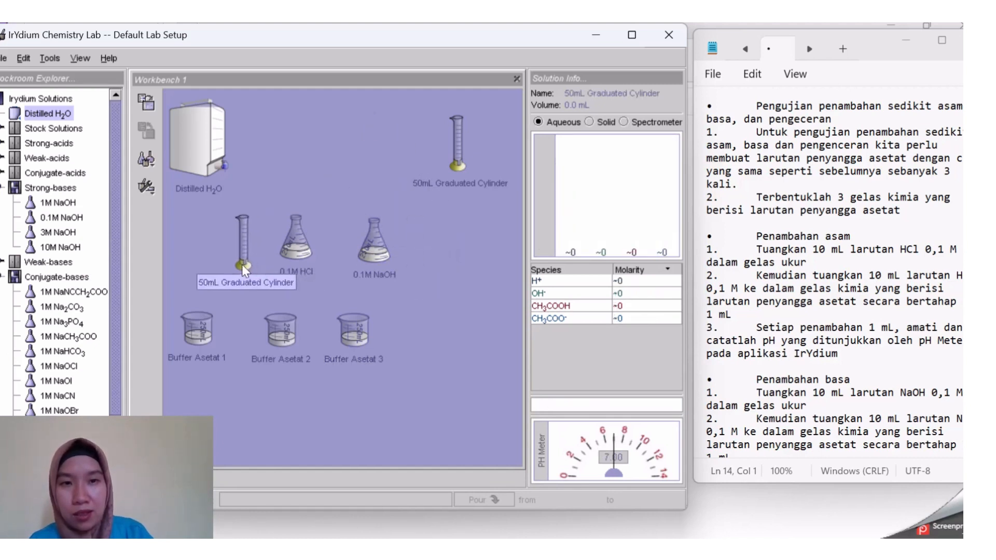
pyautogui.moveTo(293, 242); pyautogui.dragTo(248, 243)
pyautogui.write('10')
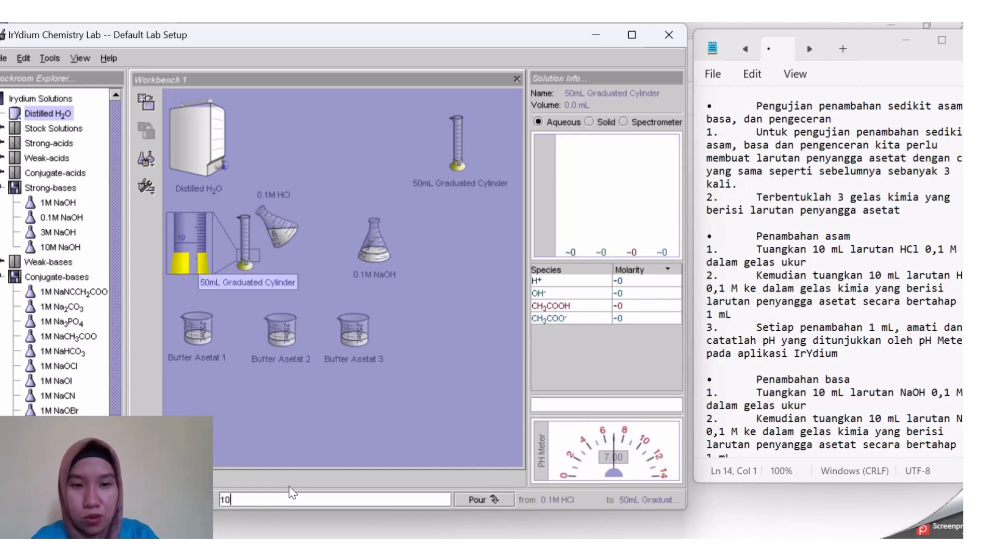
pyautogui.click(474, 500)
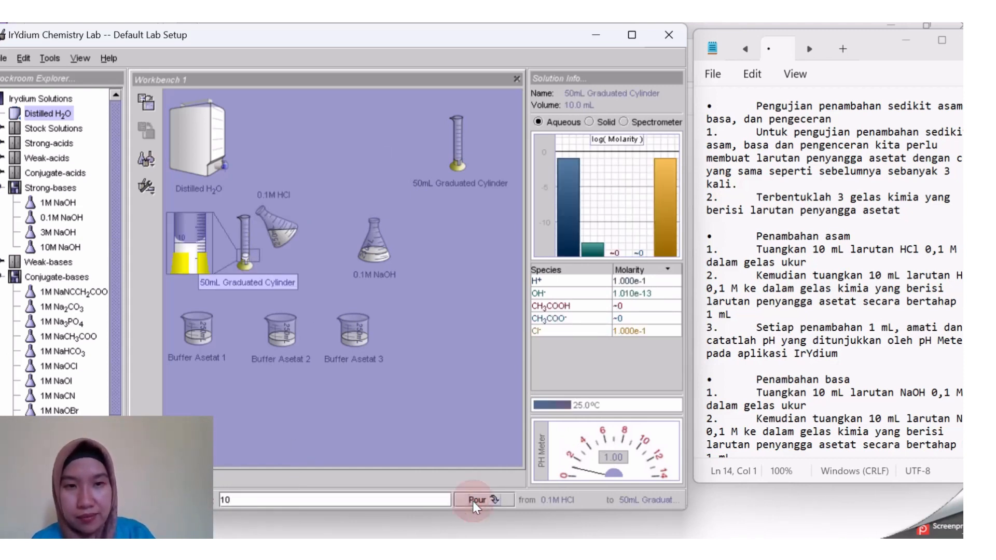
pyautogui.moveTo(292, 234); pyautogui.dragTo(373, 138)
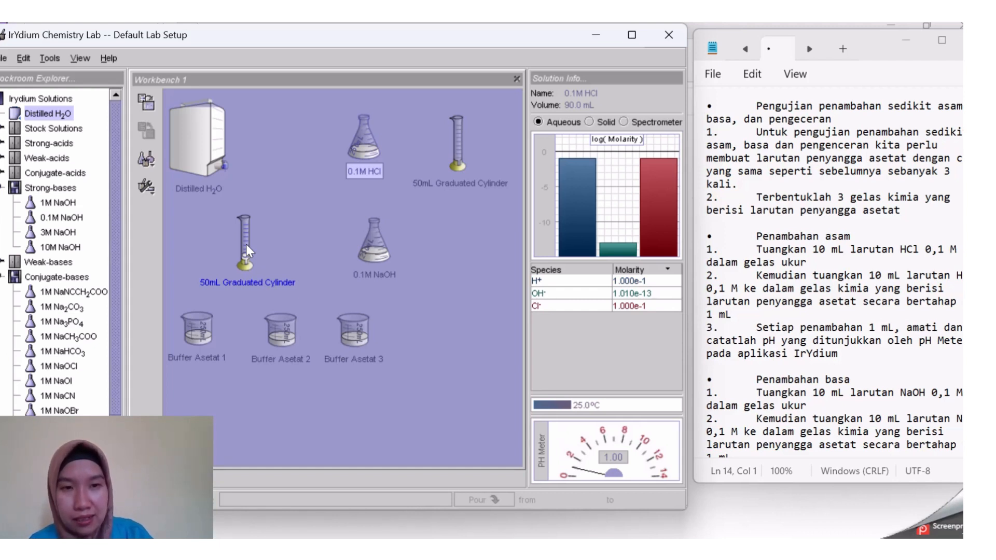
# Pour the HCl from its graduated cylinder into Buffer Asetat 1 in nine 1 mL portions, checking the pH, and set the cylinder beside the HCl flask
pyautogui.moveTo(246, 243)
pyautogui.mouseDown()
pyautogui.moveTo(221, 329)
pyautogui.moveTo(243, 287)
pyautogui.moveTo(218, 336)
pyautogui.moveTo(211, 320)
pyautogui.mouseUp()
pyautogui.click(243, 494)
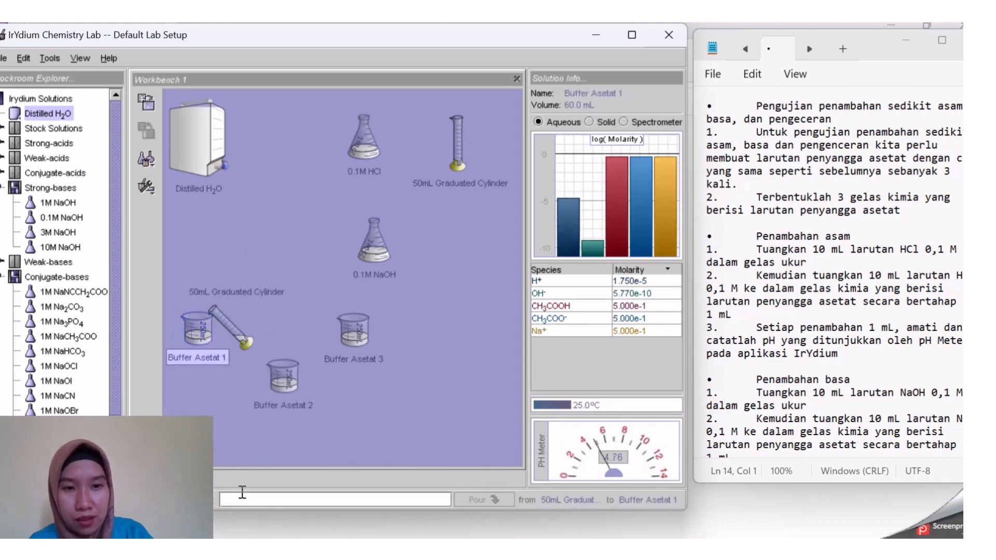
pyautogui.write('1')
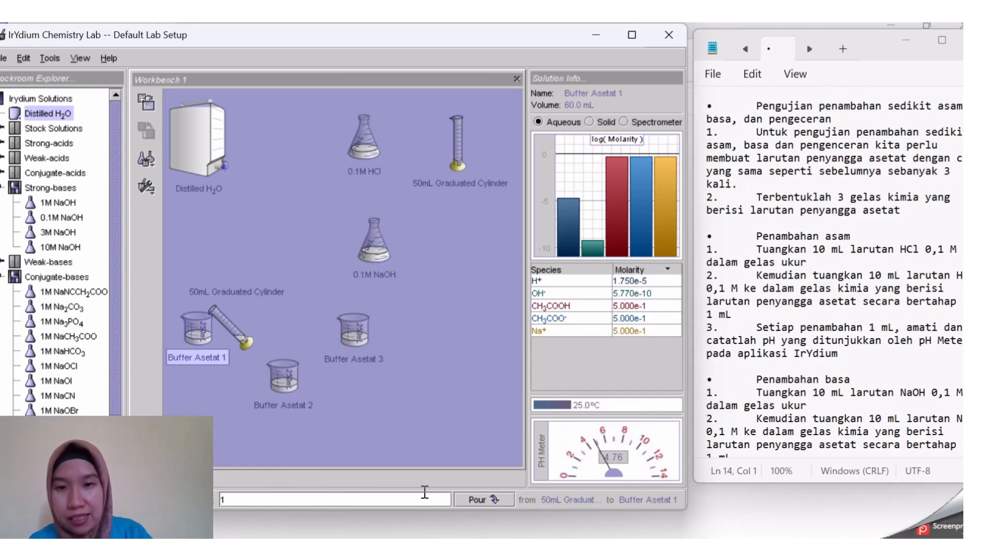
pyautogui.click(476, 499)
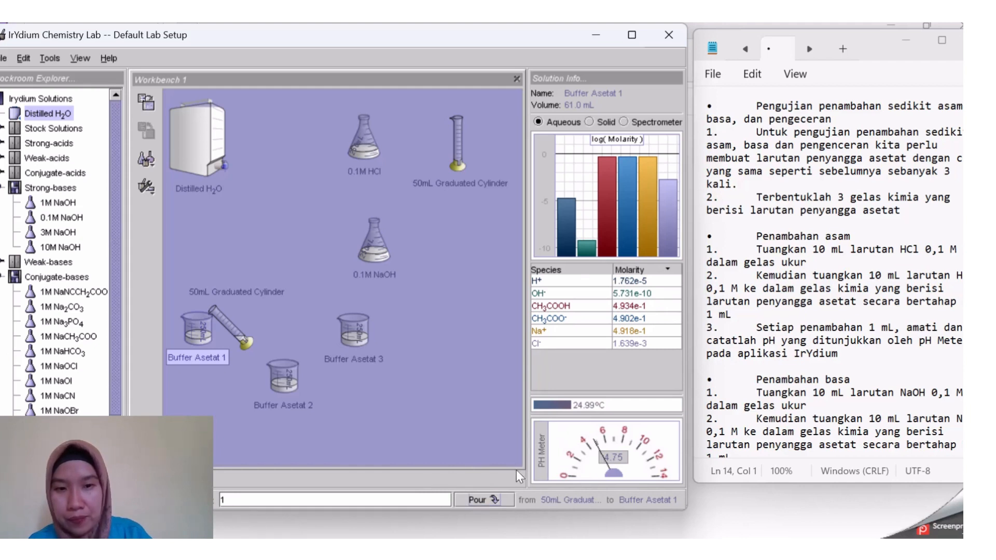
pyautogui.click(473, 498)
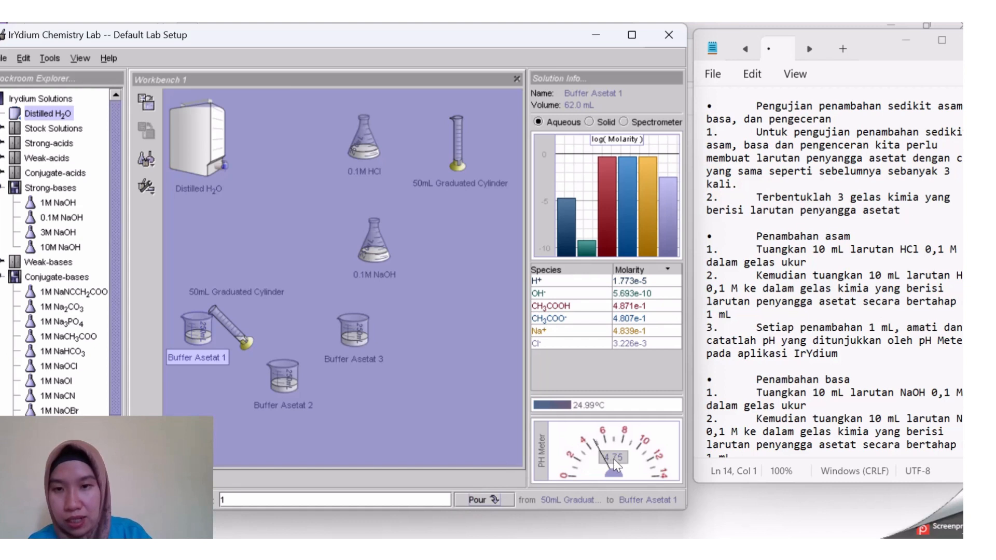
pyautogui.click(485, 499)
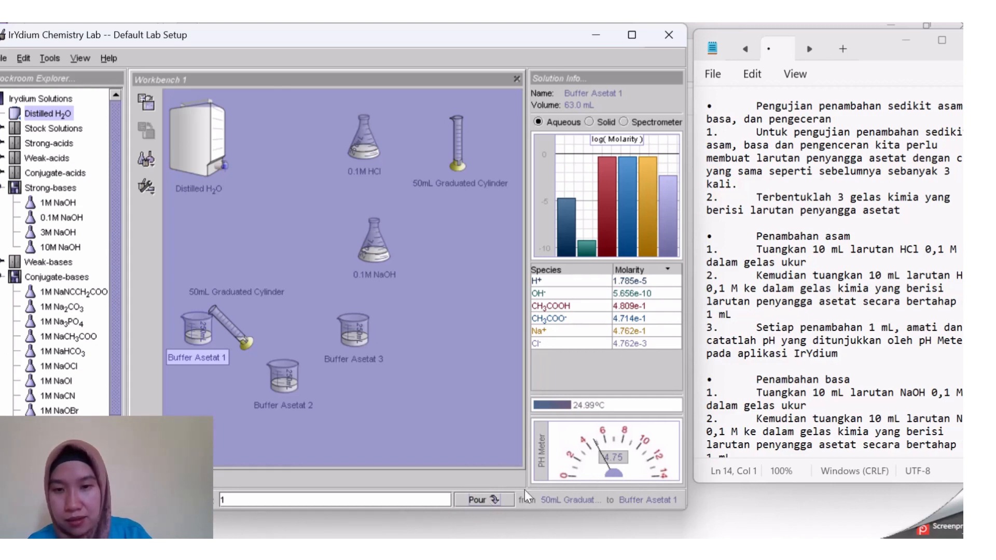
pyautogui.click(487, 502)
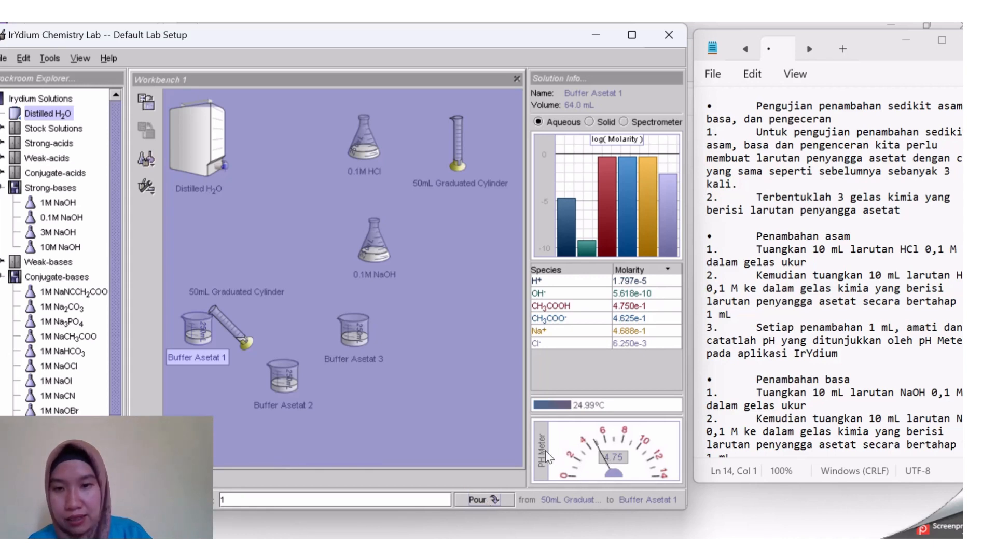
pyautogui.click(492, 501)
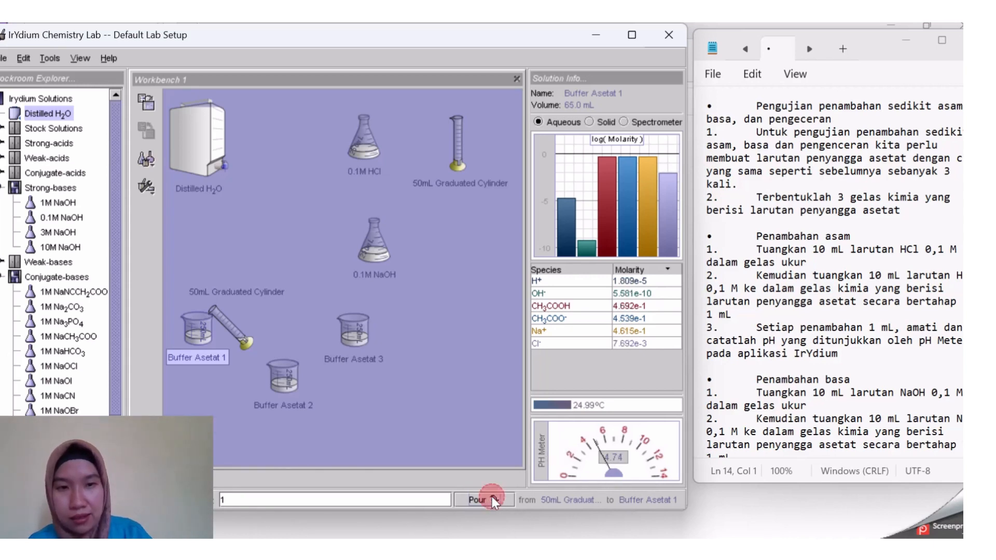
pyautogui.click(492, 501)
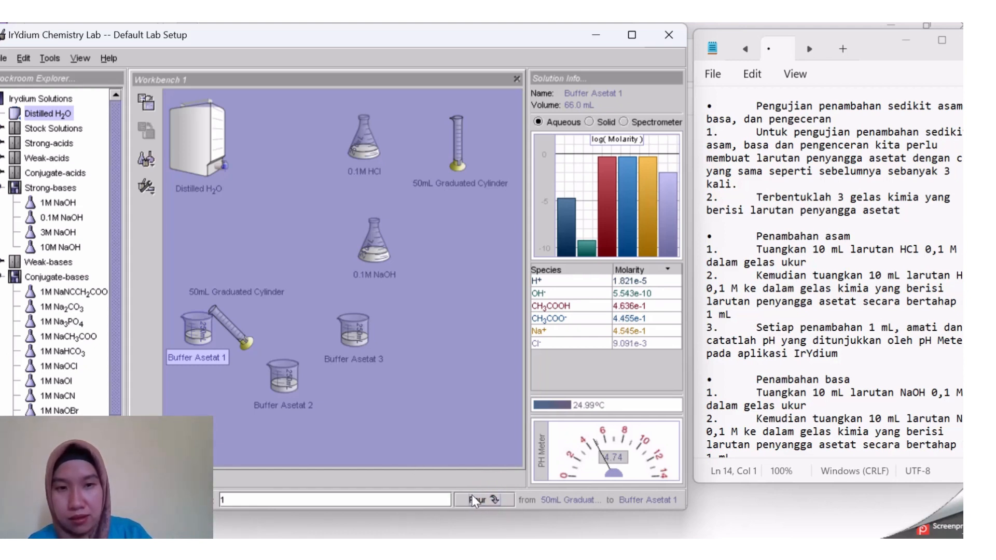
pyautogui.click(472, 497)
pyautogui.click(471, 495)
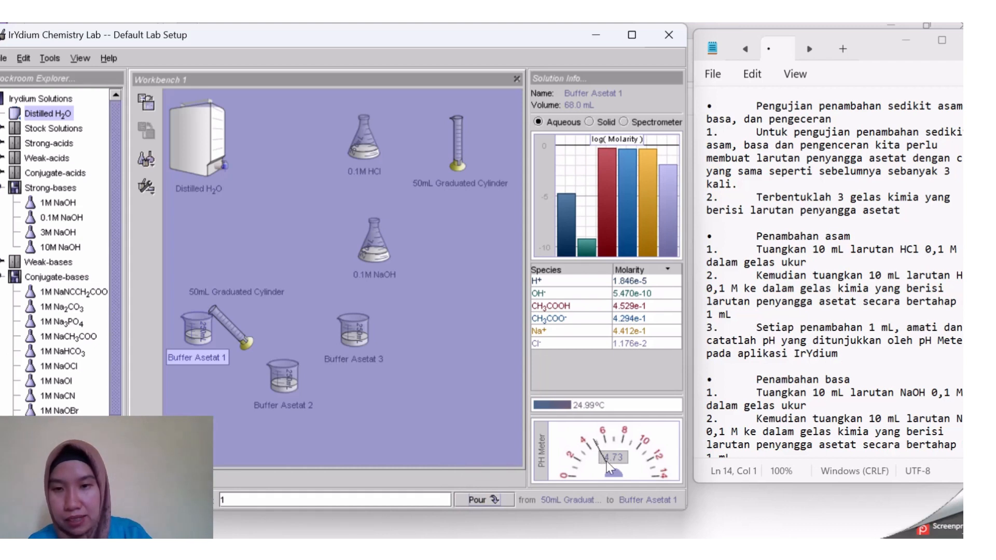
pyautogui.click(479, 502)
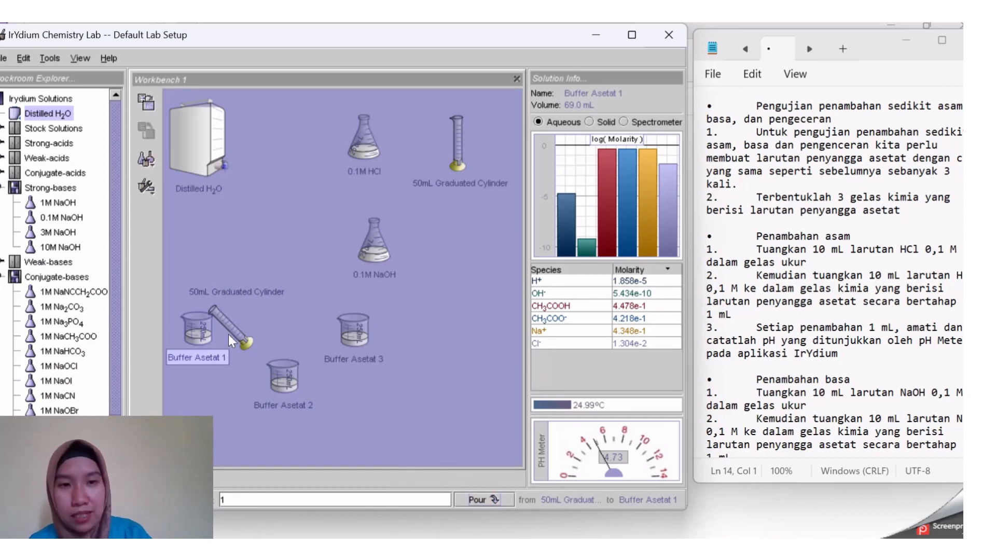
pyautogui.moveTo(229, 326); pyautogui.dragTo(289, 141)
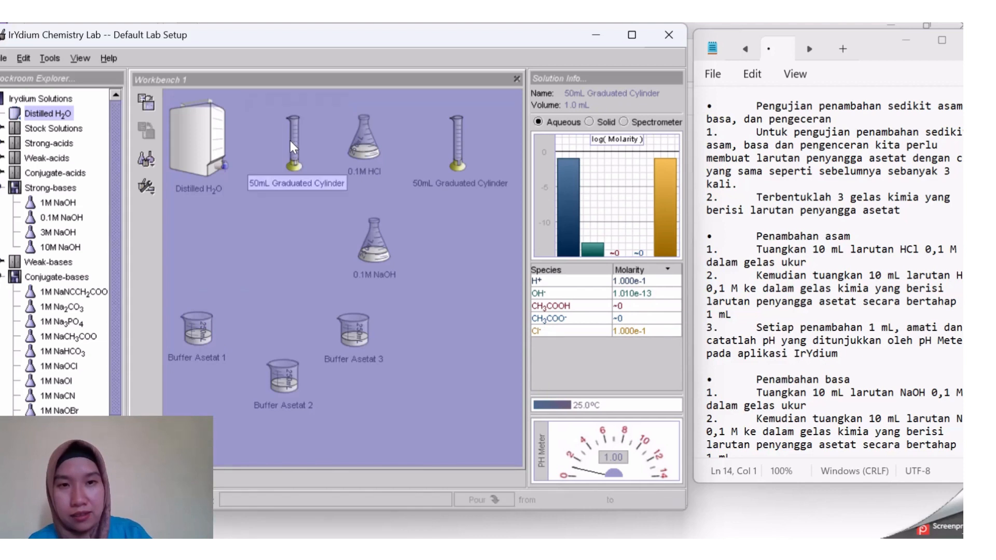
pyautogui.click(205, 356)
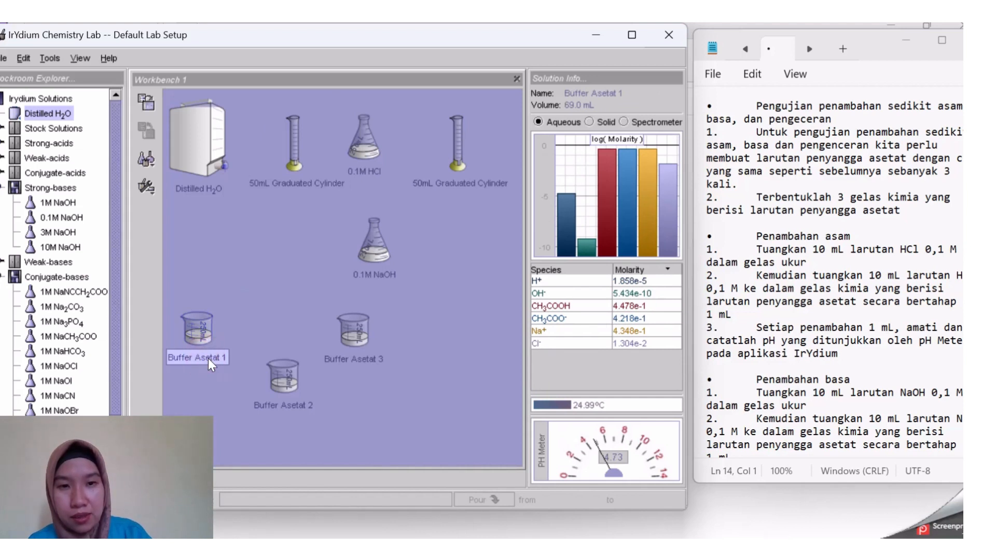
pyautogui.rightClick(208, 359)
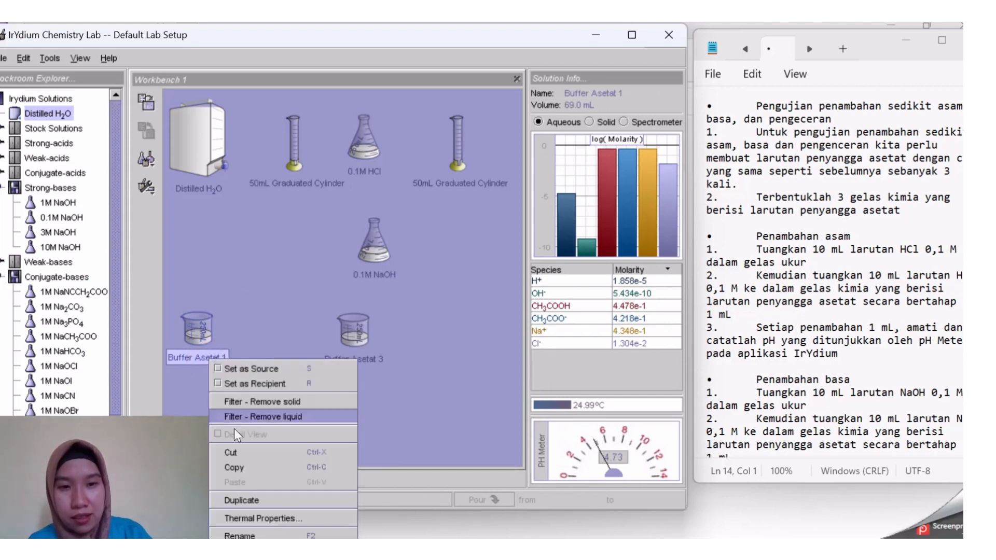
pyautogui.click(239, 535)
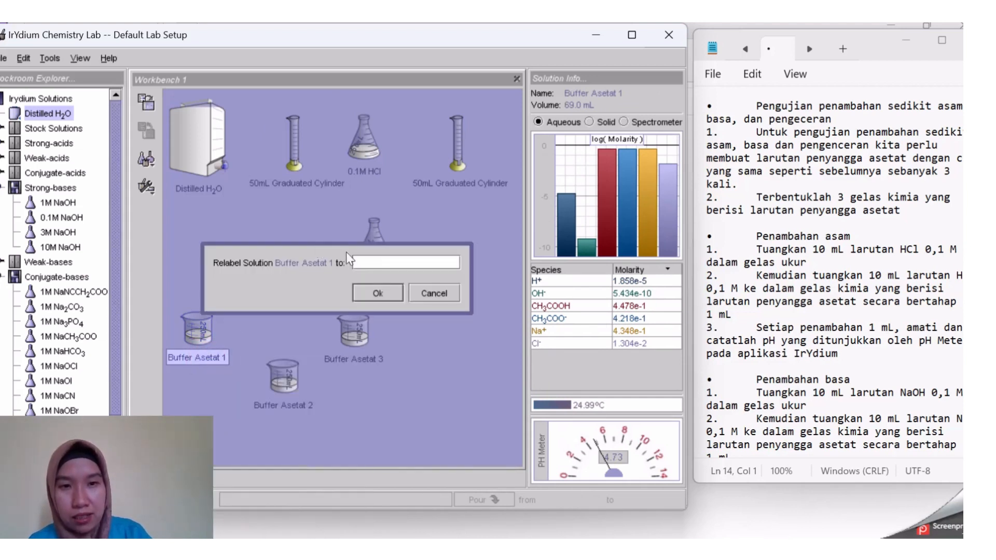
pyautogui.click(430, 295)
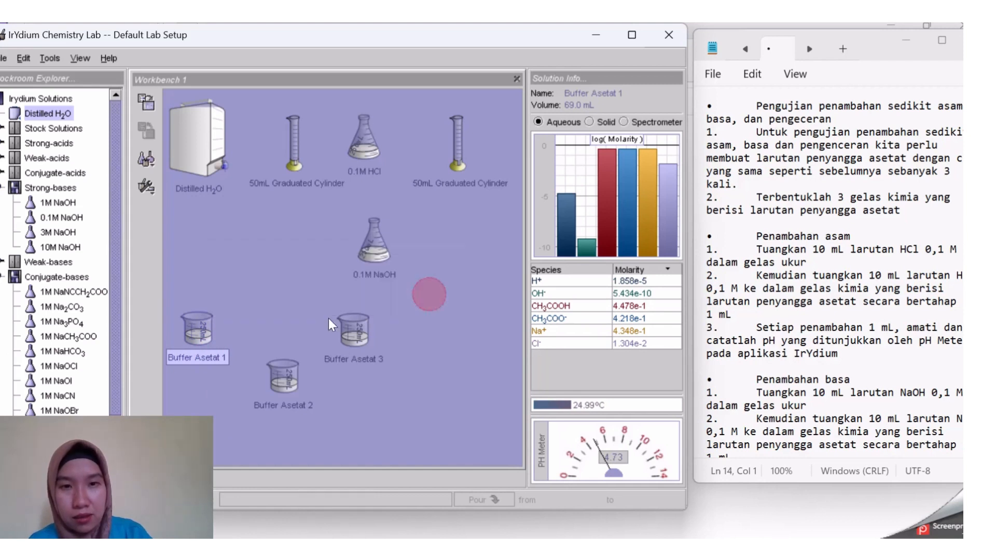
# Rename the Buffer Asetat 1 beaker as "Buffer Asetat + HCl 0,1 M"
pyautogui.rightClick(217, 356)
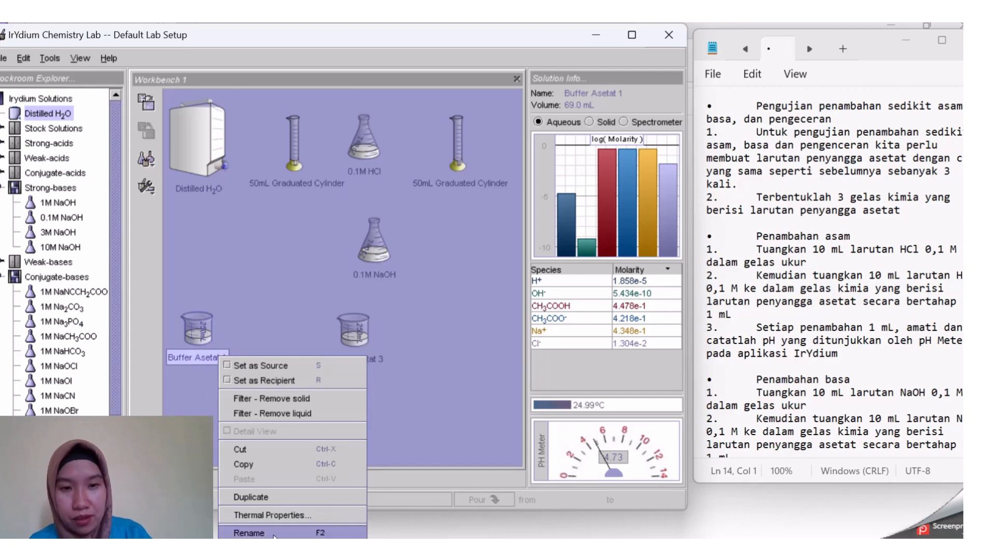
pyautogui.click(274, 535)
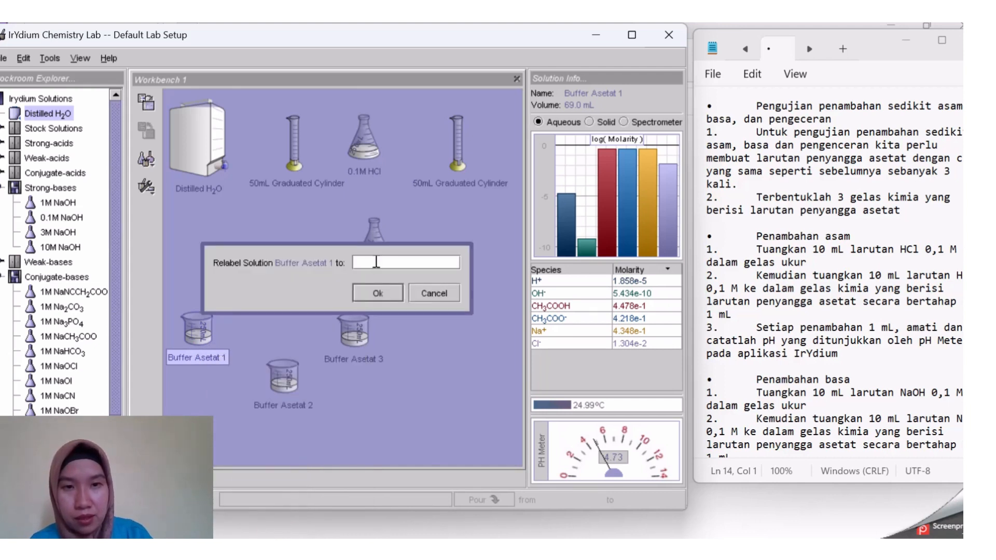
pyautogui.write('Bu')
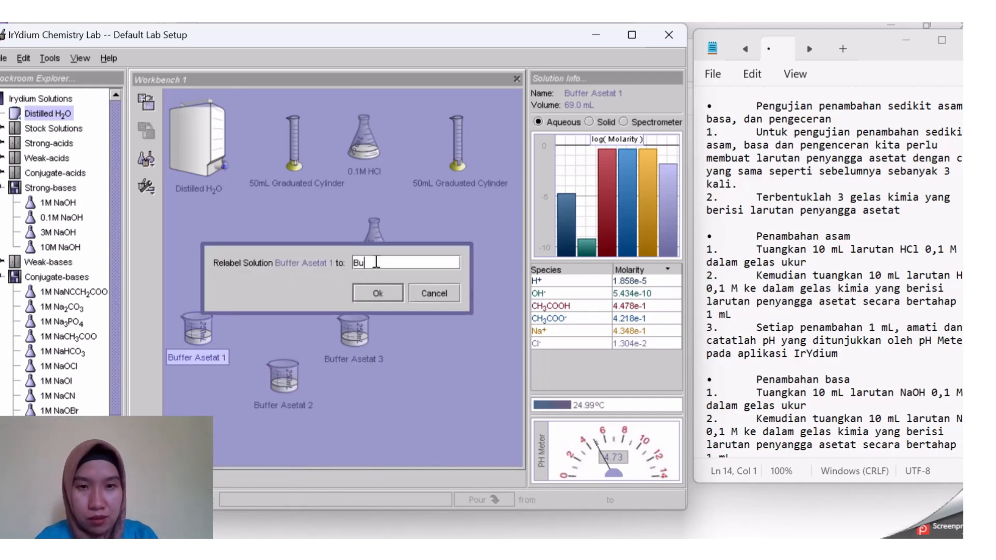
pyautogui.write('ffer As')
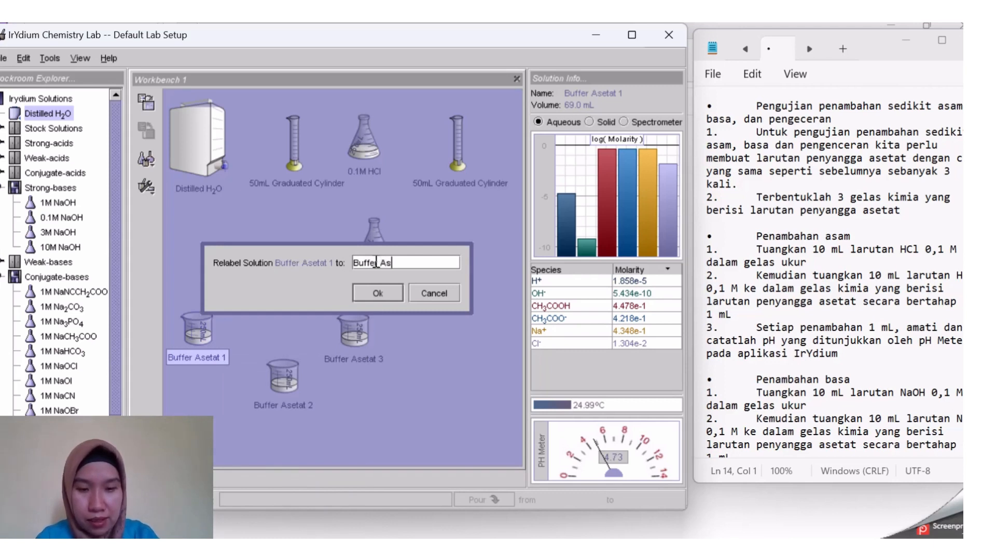
pyautogui.write('etat ')
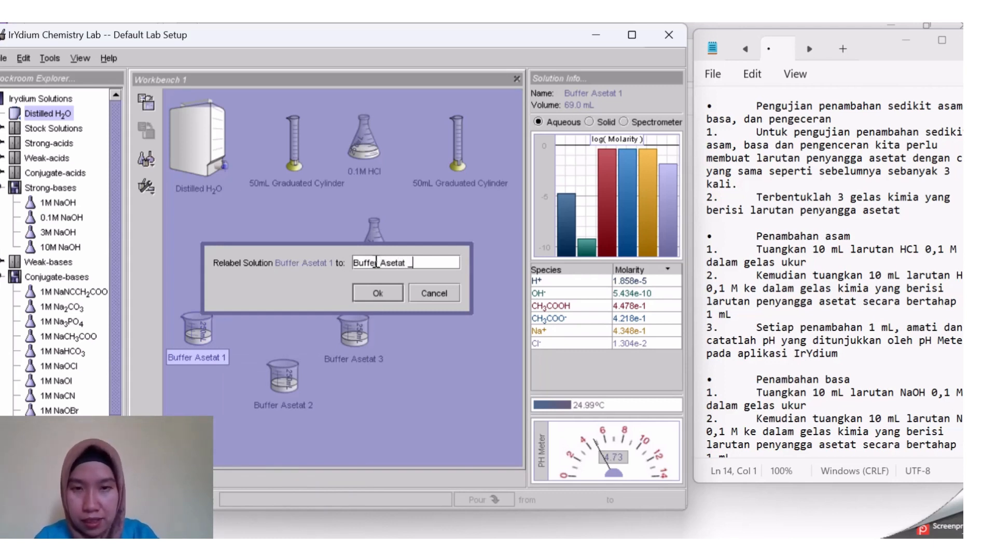
pyautogui.write('+ 0')
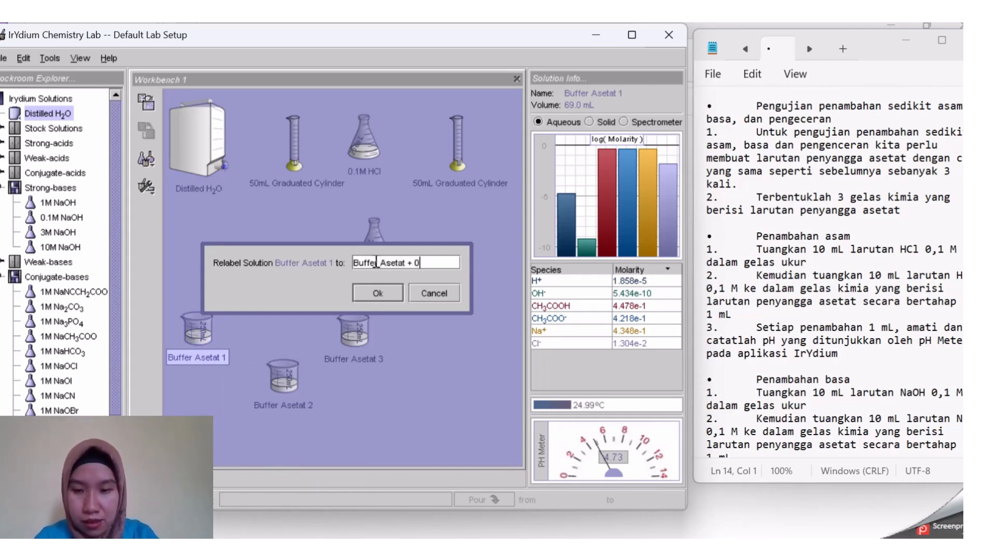
pyautogui.write(',1M')
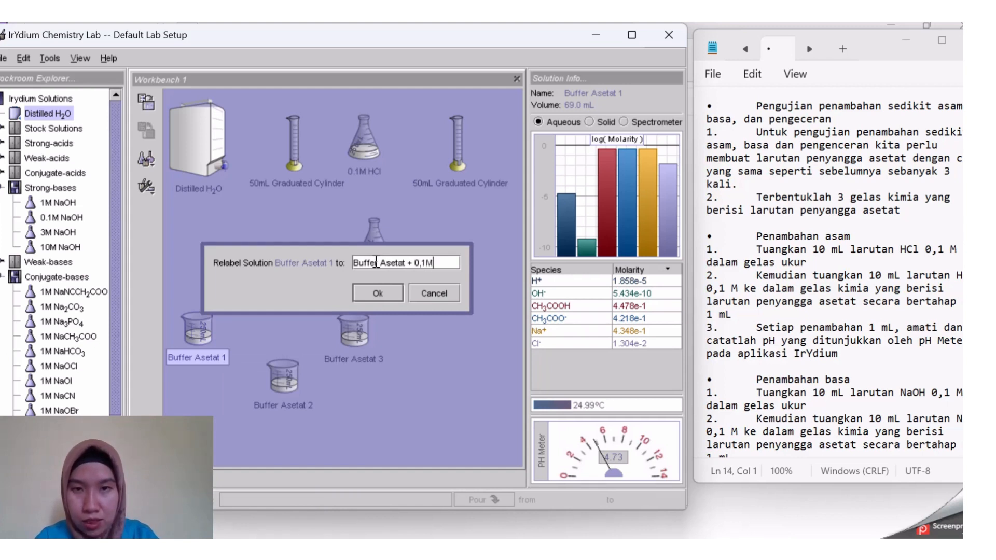
pyautogui.press('BackSpace')
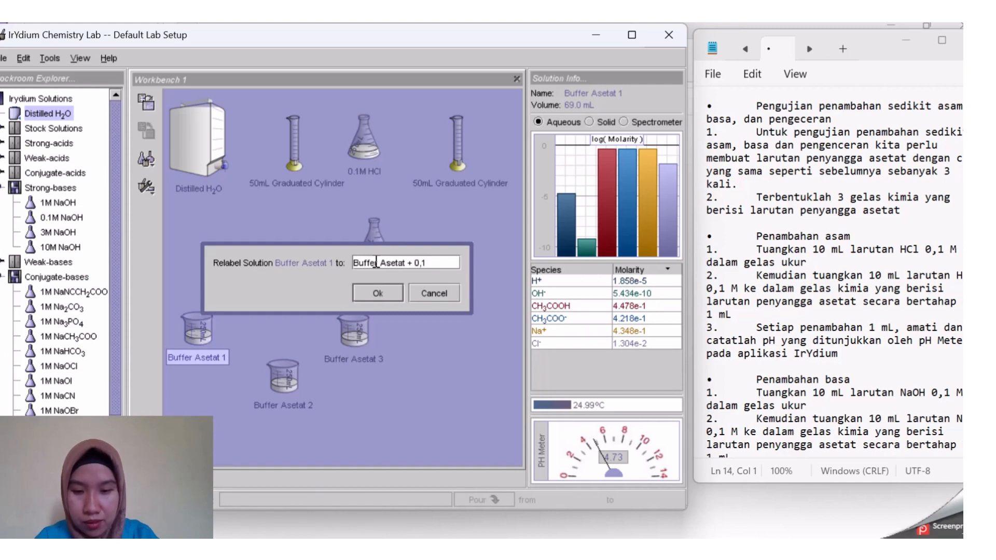
pyautogui.write('HC')
pyautogui.press('BackSpace')
pyautogui.press('BackSpace')
pyautogui.press('BackSpace')
pyautogui.press('BackSpace')
pyautogui.press('BackSpace')
pyautogui.press('BackSpace')
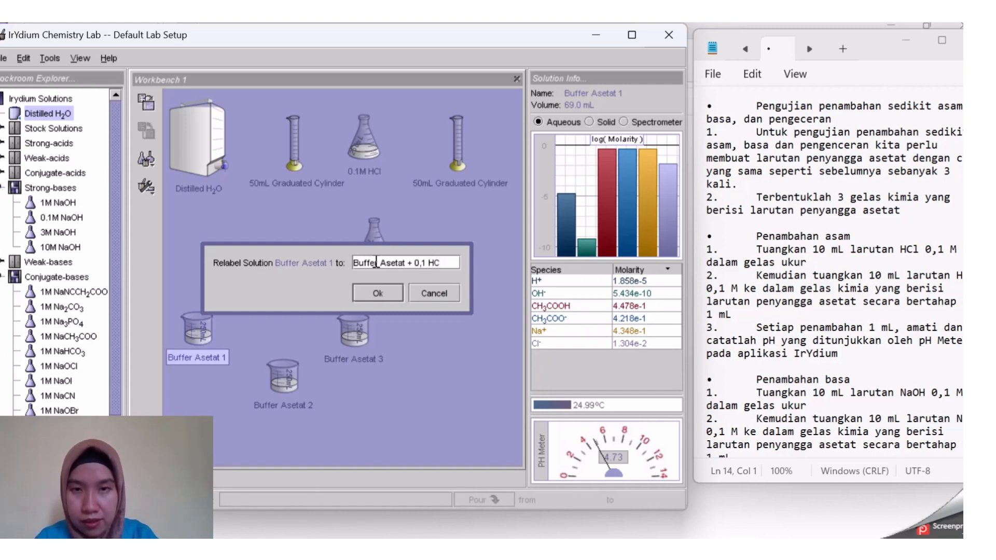
pyautogui.write('HCl 0,1')
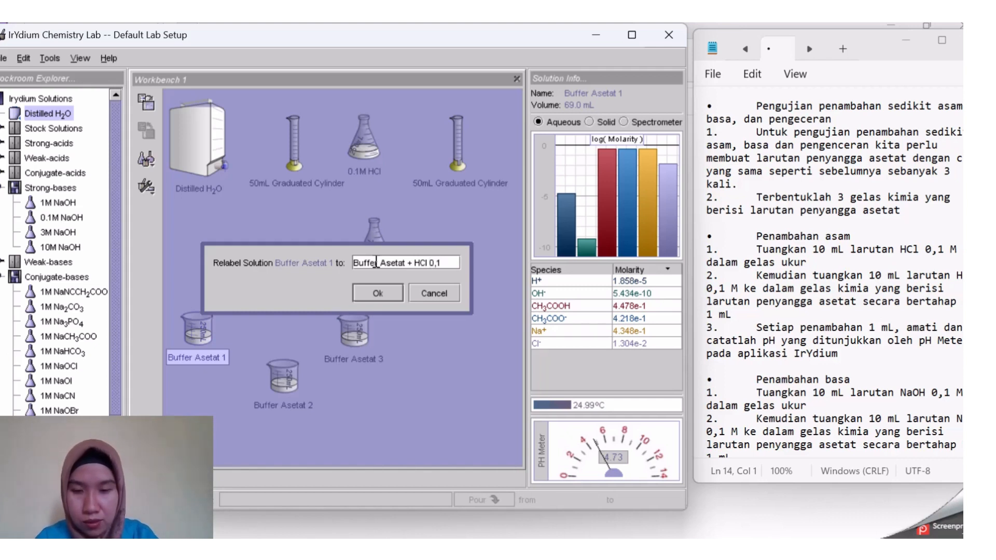
pyautogui.write(' M')
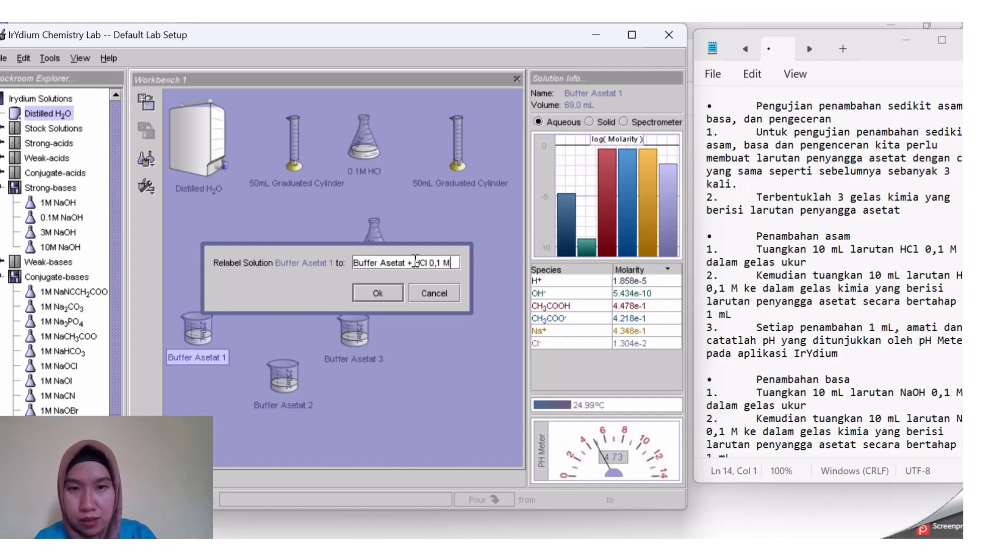
pyautogui.click(416, 262)
pyautogui.click(383, 296)
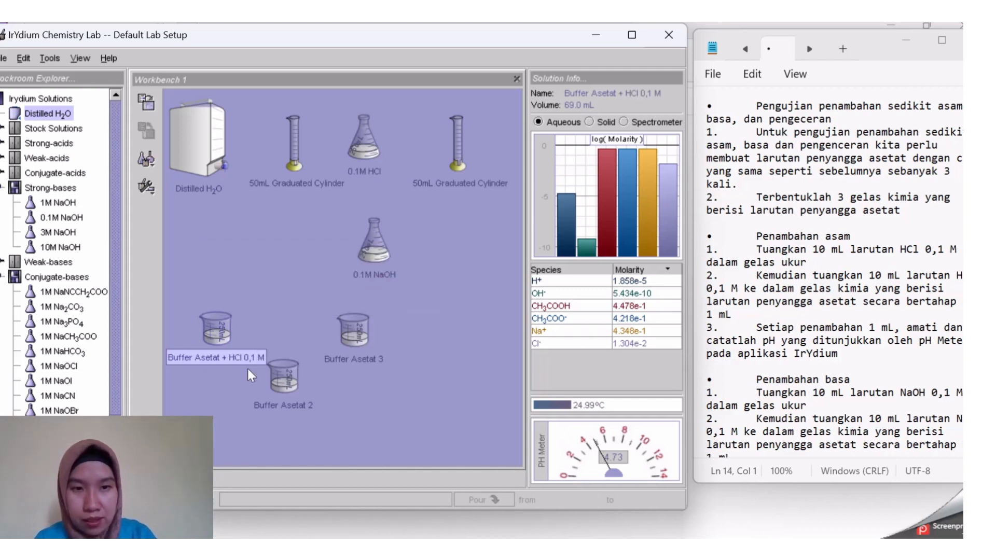
# Spread Buffer Asetat 3 and Buffer Asetat 2 out in one row with the HCl-treated buffer beaker
pyautogui.moveTo(343, 351); pyautogui.dragTo(451, 350)
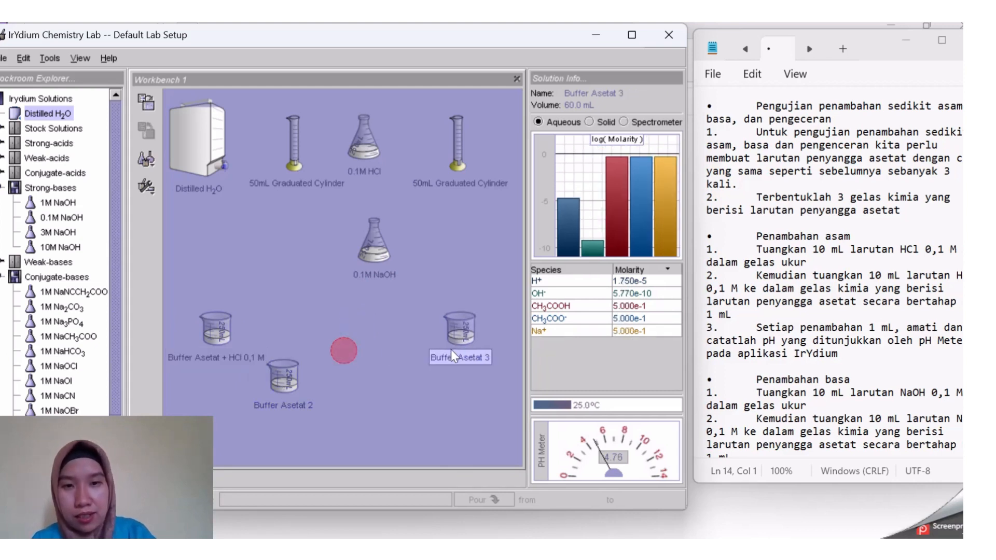
pyautogui.click(282, 394)
pyautogui.moveTo(281, 395); pyautogui.dragTo(331, 344)
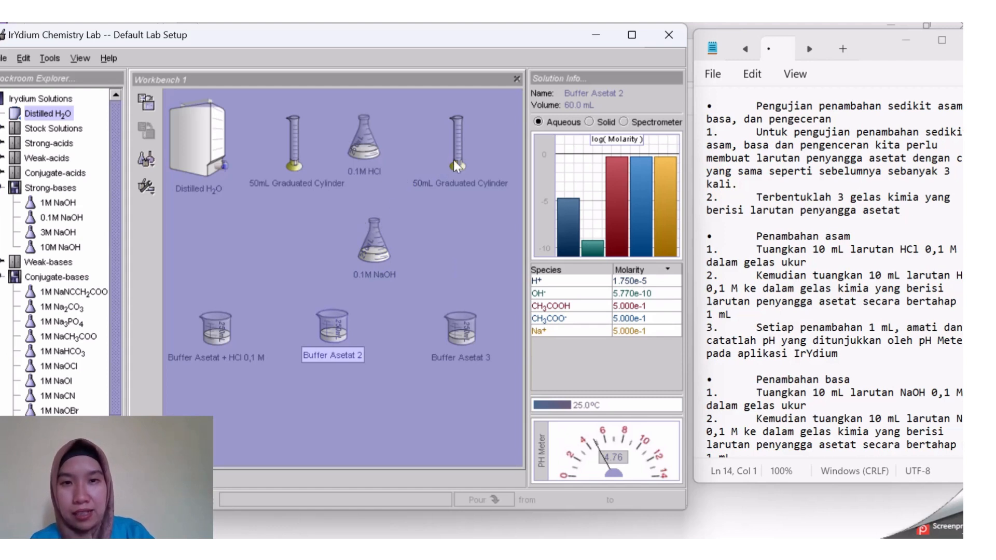
# Measure 10 mL of 0.1M NaOH into the empty 50 mL graduated cylinder and set the NaOH flask beside the 0.1M HCl flask
pyautogui.moveTo(454, 159); pyautogui.dragTo(286, 259)
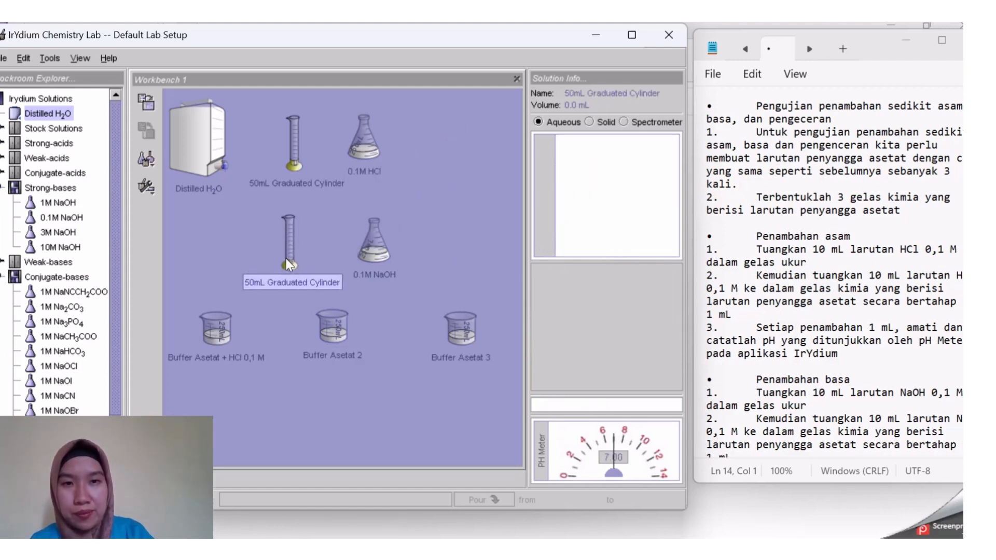
pyautogui.click(377, 237)
pyautogui.moveTo(377, 237); pyautogui.dragTo(301, 244)
pyautogui.click(289, 498)
pyautogui.write('10')
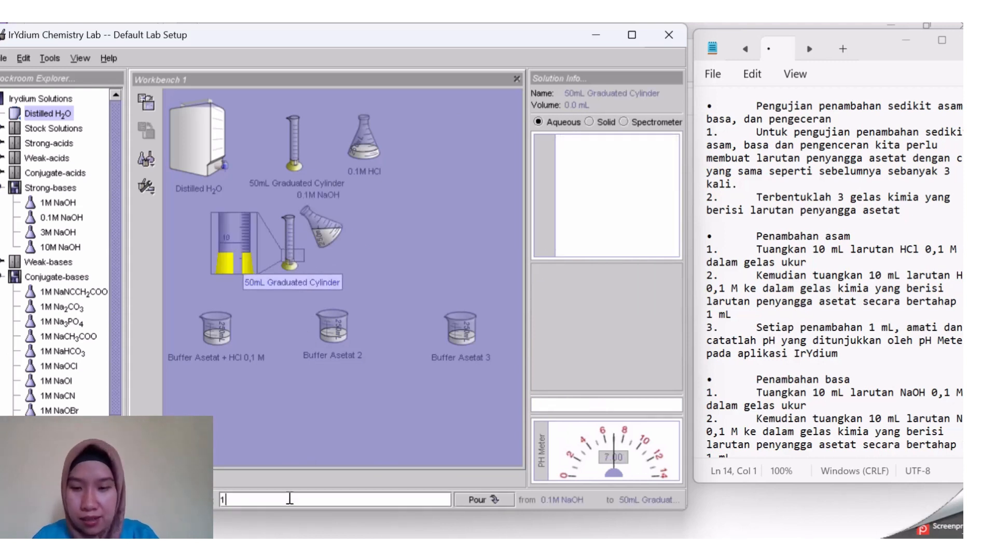
pyautogui.click(481, 501)
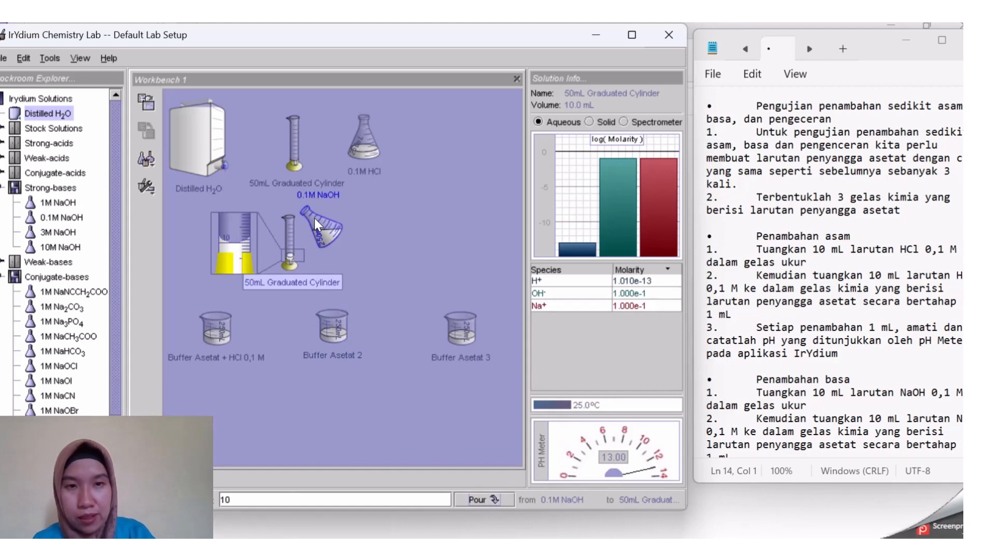
pyautogui.moveTo(314, 218); pyautogui.dragTo(414, 144)
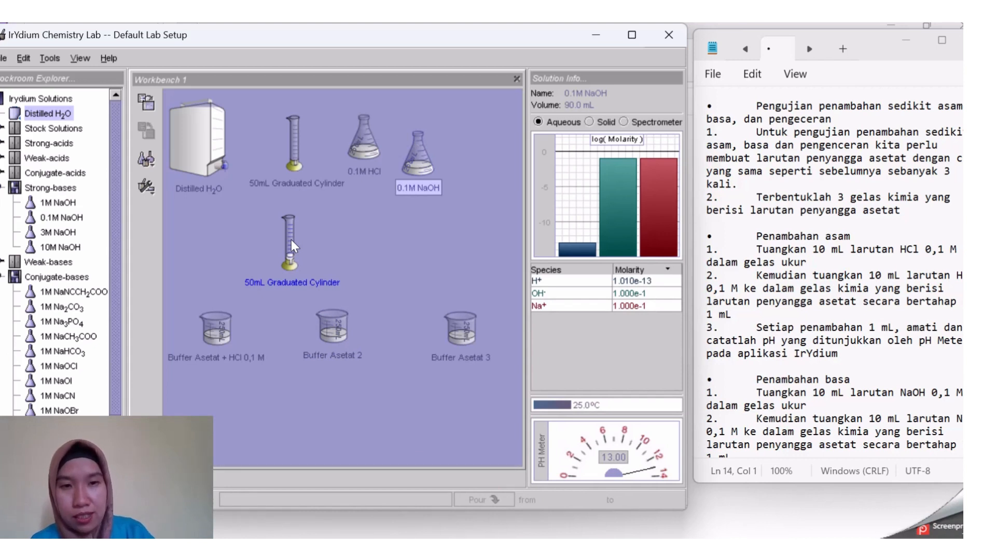
# Pour the NaOH from its graduated cylinder into Buffer Asetat 2 in ten 1 mL portions, checking the pH, and set the cylinder beside the NaOH flask
pyautogui.moveTo(292, 239); pyautogui.dragTo(377, 256)
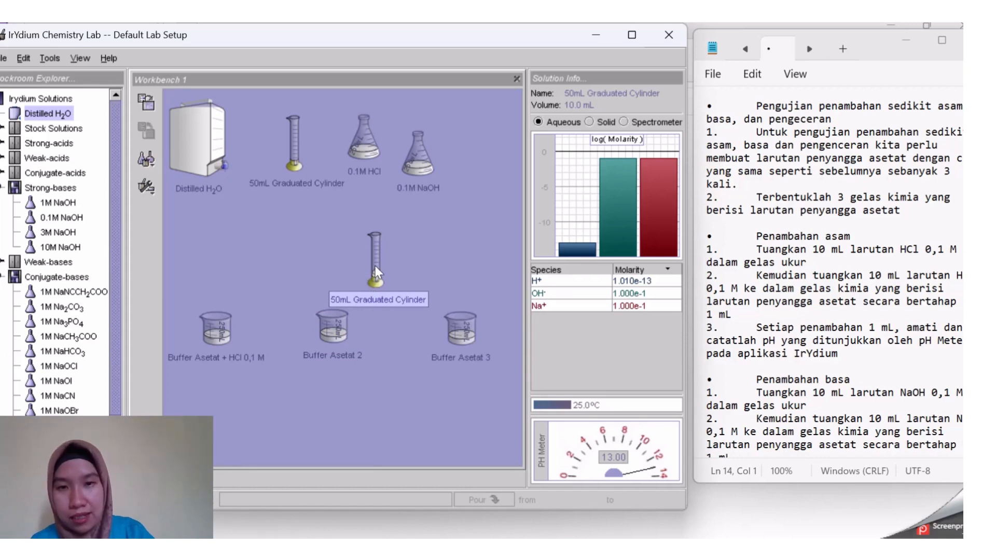
pyautogui.moveTo(375, 266); pyautogui.dragTo(339, 346)
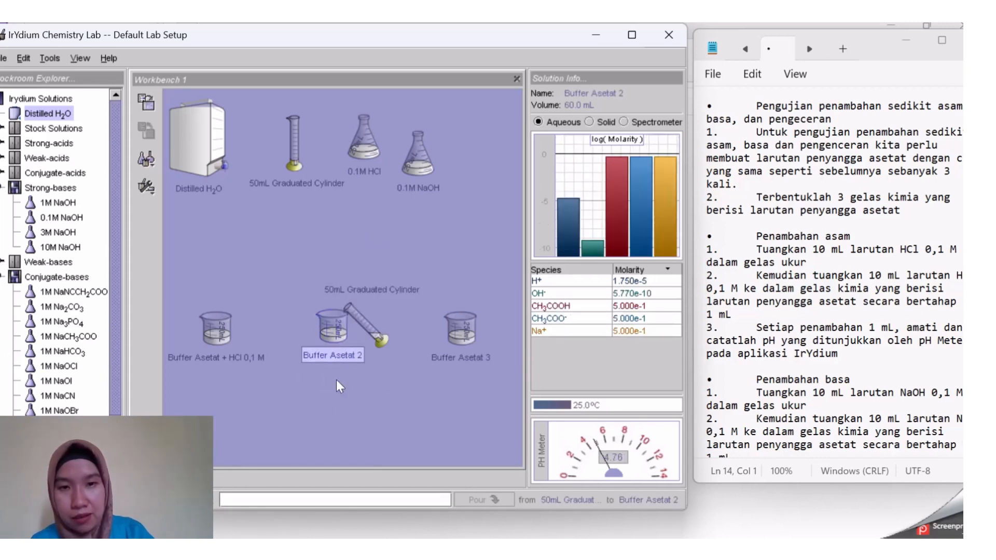
pyautogui.click(278, 498)
pyautogui.write('1')
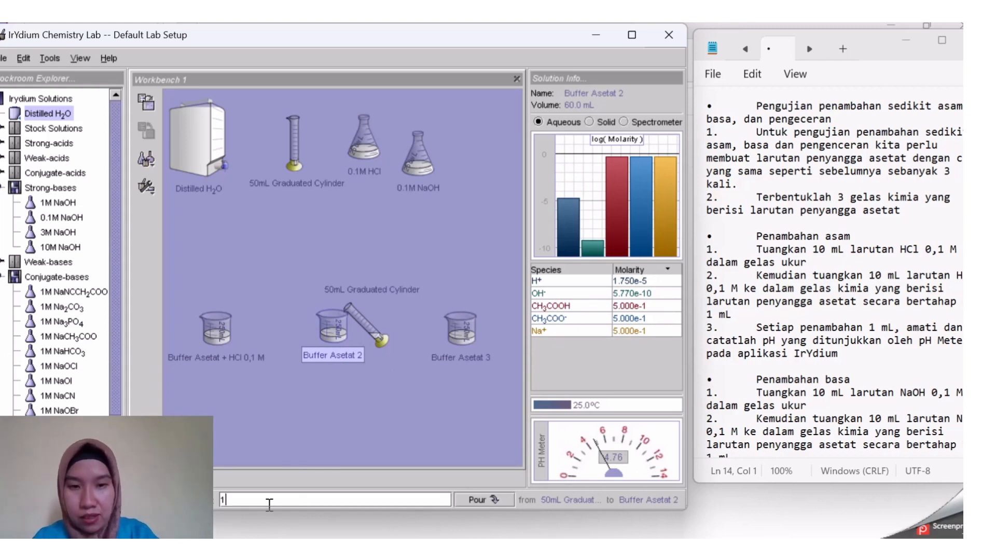
pyautogui.click(476, 499)
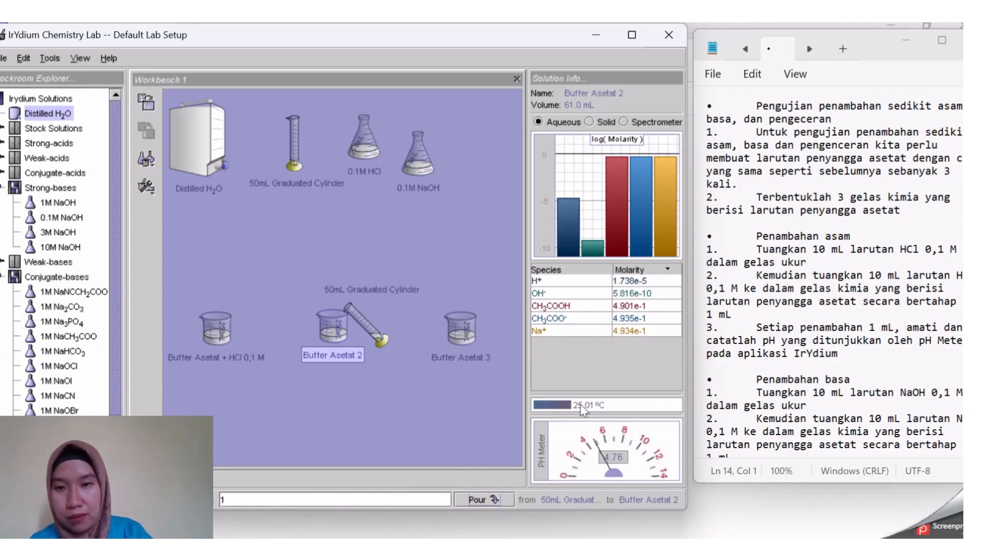
pyautogui.click(476, 500)
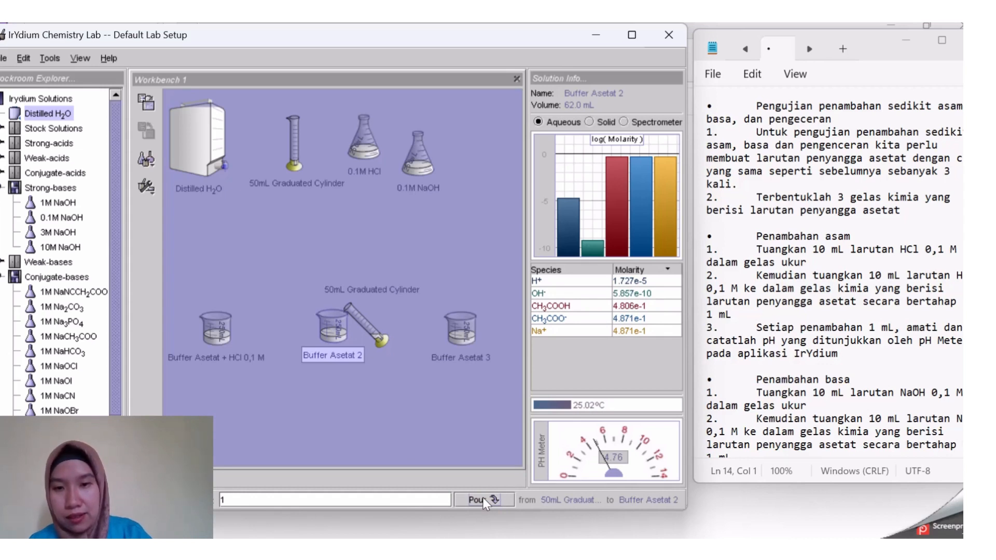
pyautogui.click(484, 499)
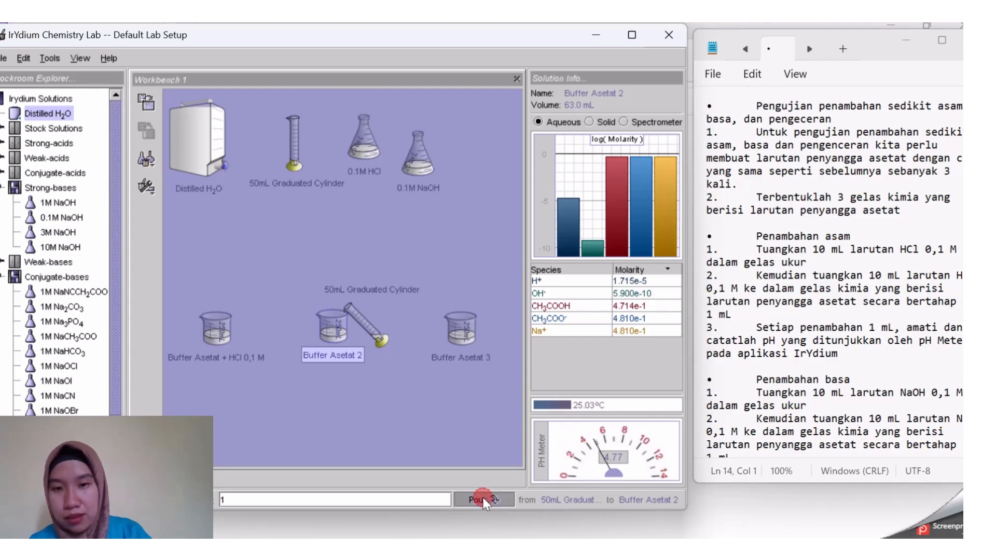
pyautogui.click(482, 500)
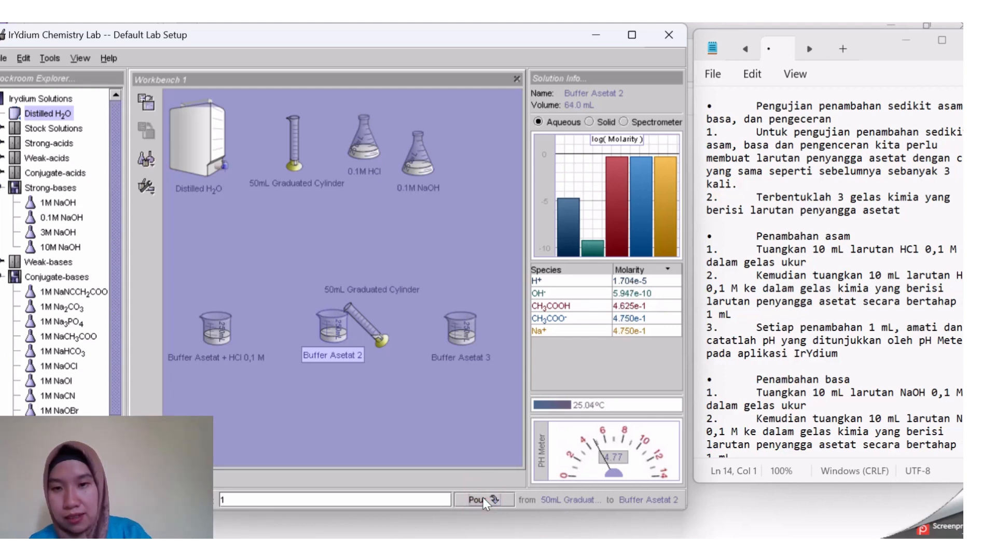
pyautogui.click(482, 500)
pyautogui.click(482, 501)
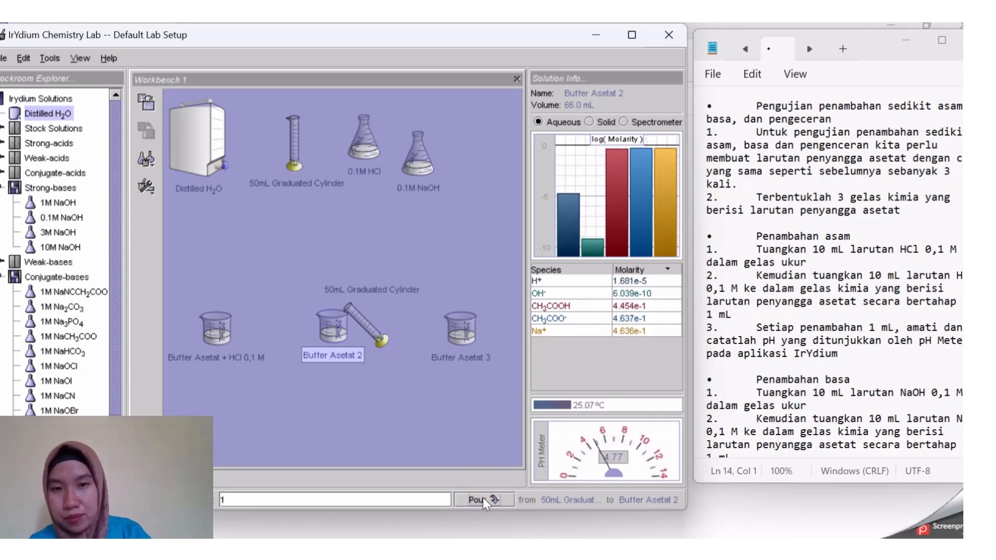
pyautogui.click(482, 500)
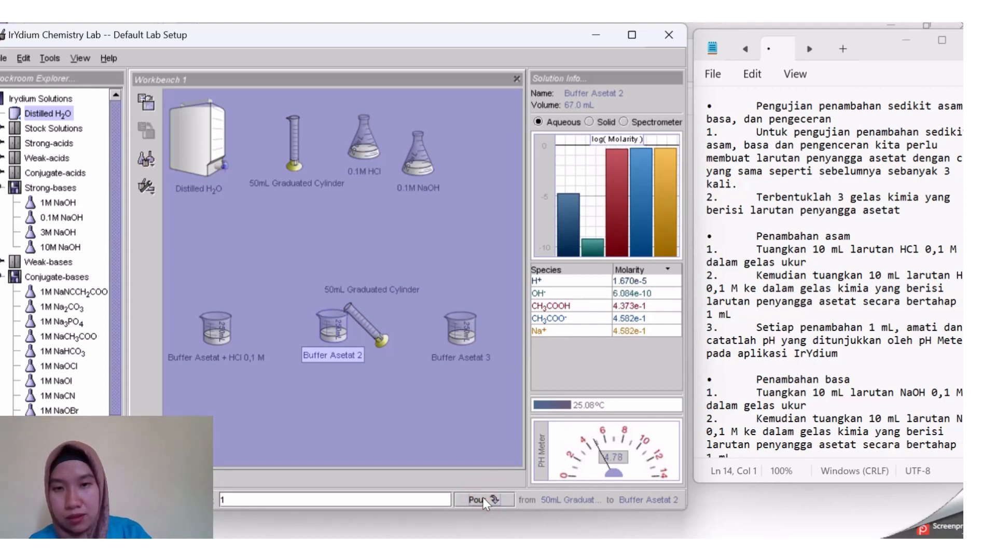
pyautogui.click(482, 500)
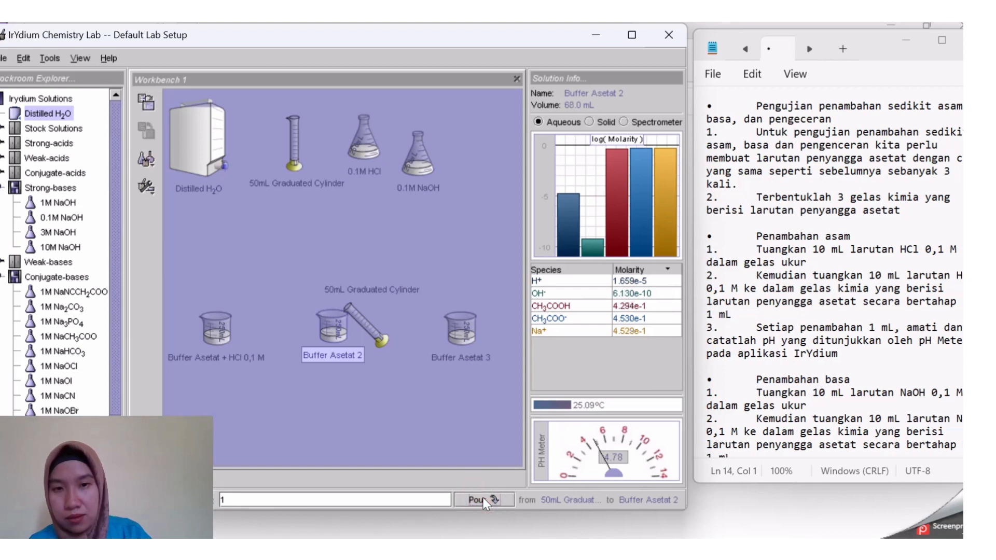
pyautogui.click(483, 500)
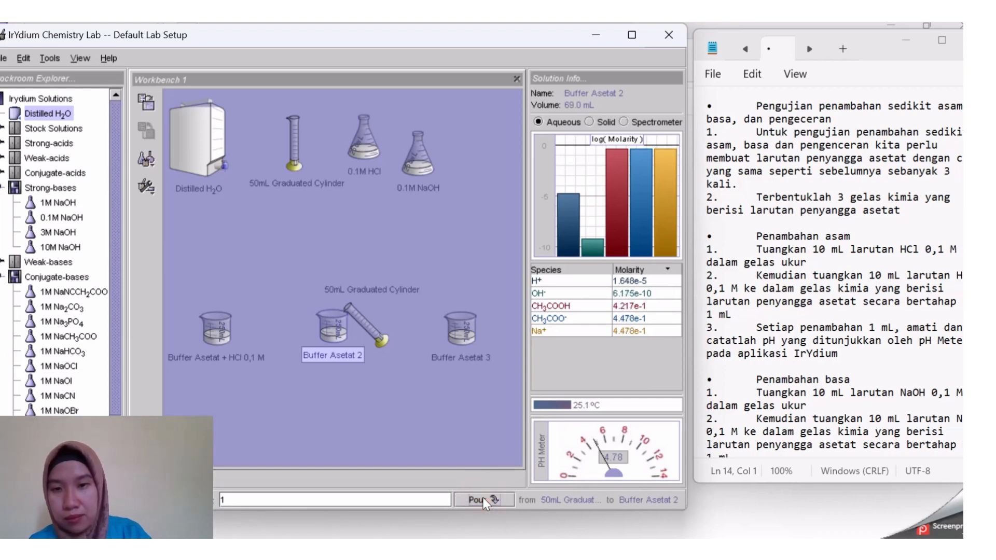
pyautogui.click(483, 500)
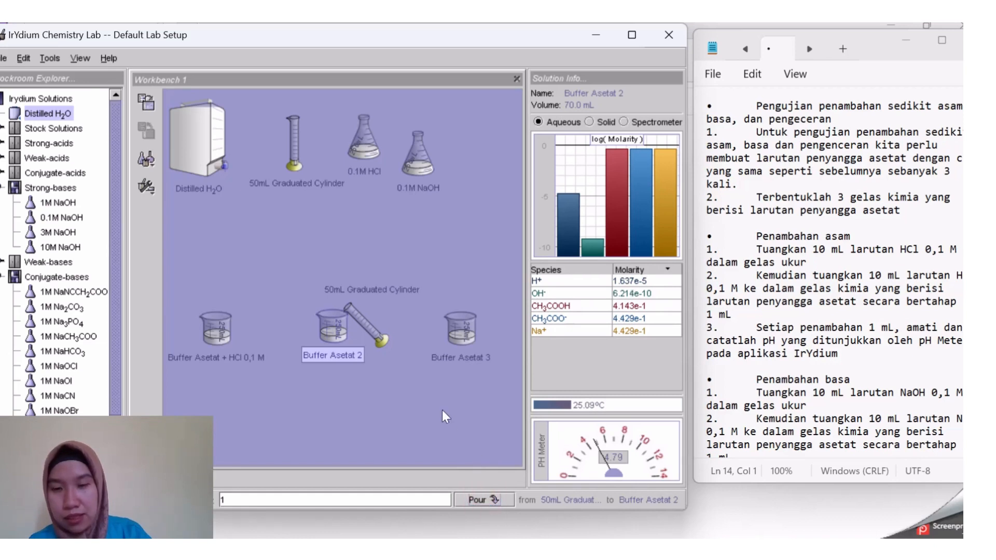
pyautogui.moveTo(363, 322); pyautogui.dragTo(471, 149)
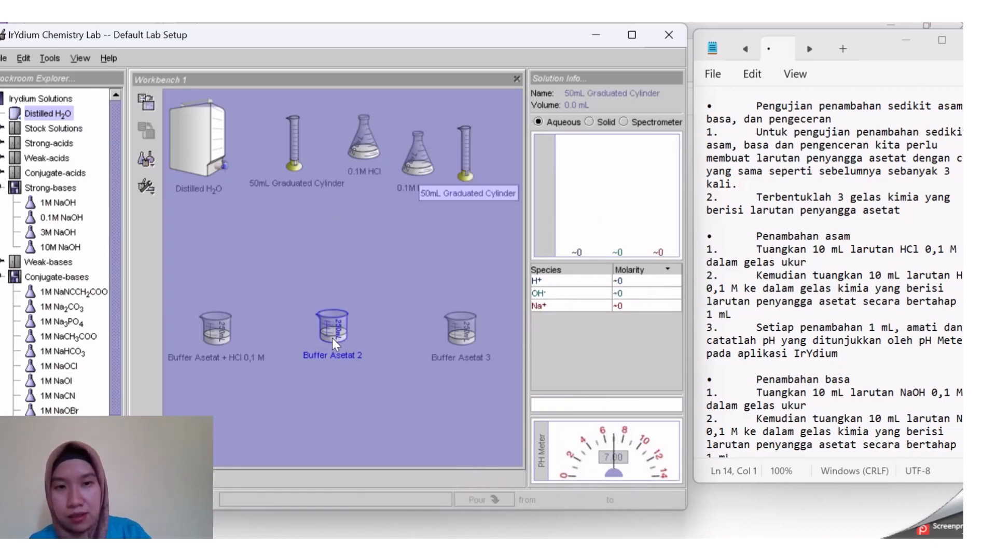
# Rename the Buffer Asetat 2 beaker as "Buffer Asetat + NaOH 0,1 M" and place it beside the HCl-treated buffer beaker
pyautogui.moveTo(332, 337); pyautogui.dragTo(312, 342)
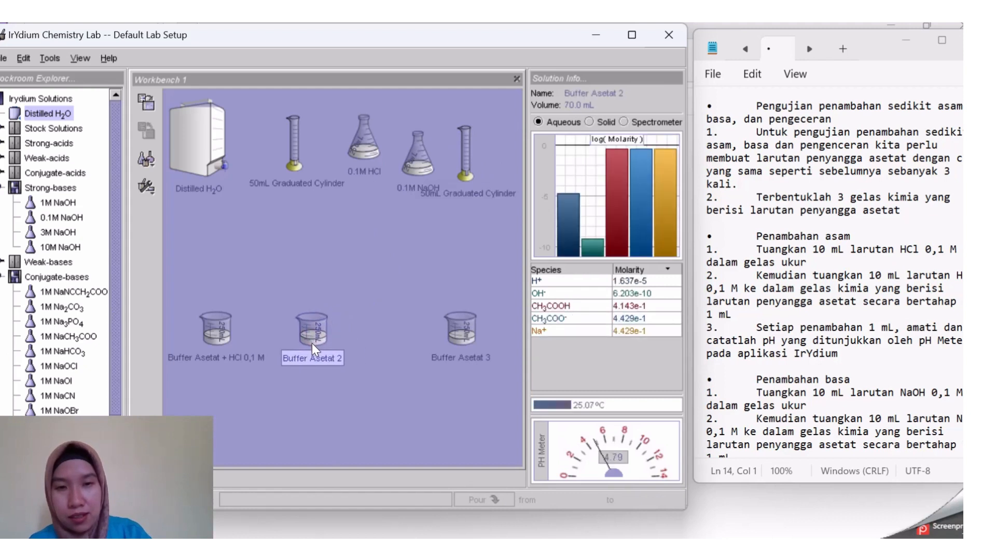
pyautogui.rightClick(308, 357)
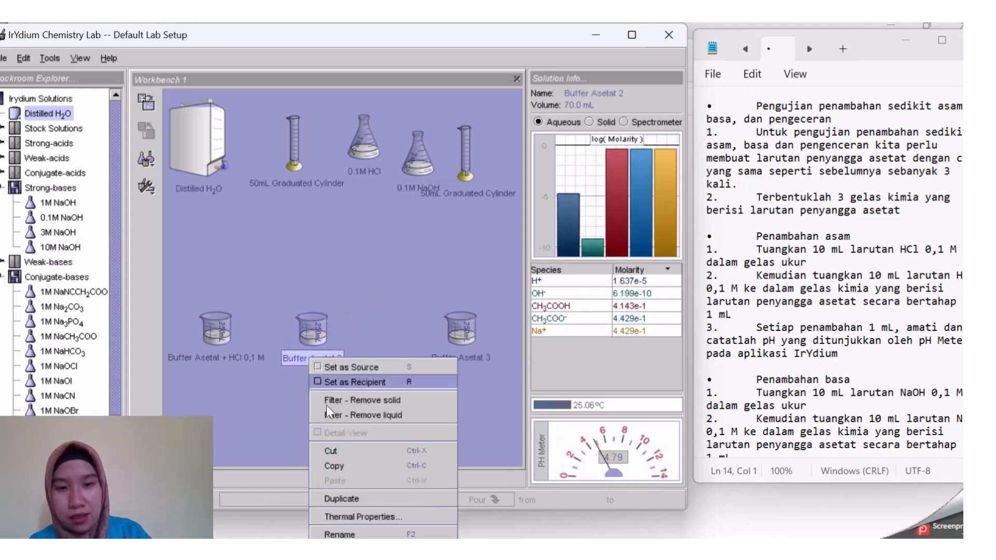
pyautogui.click(341, 534)
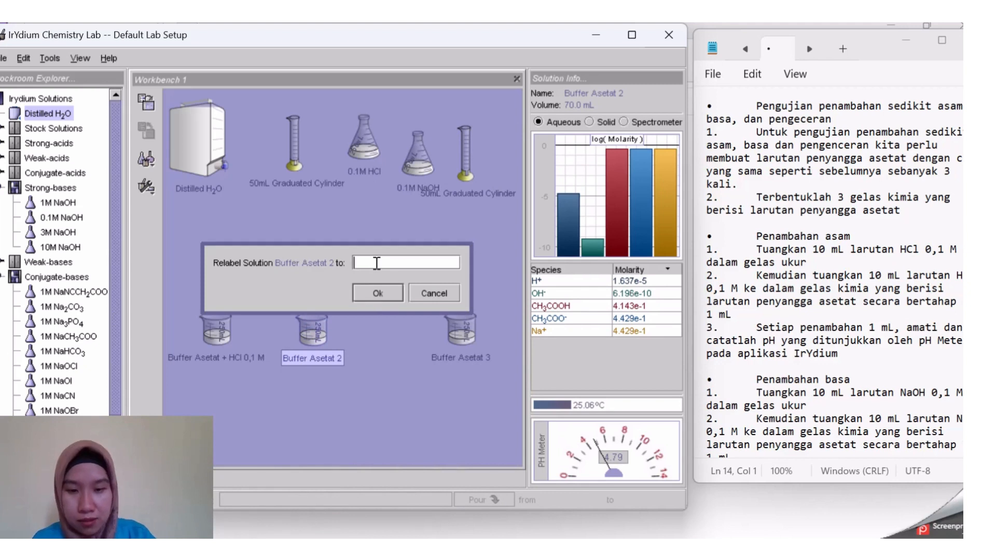
pyautogui.write('Buffer A')
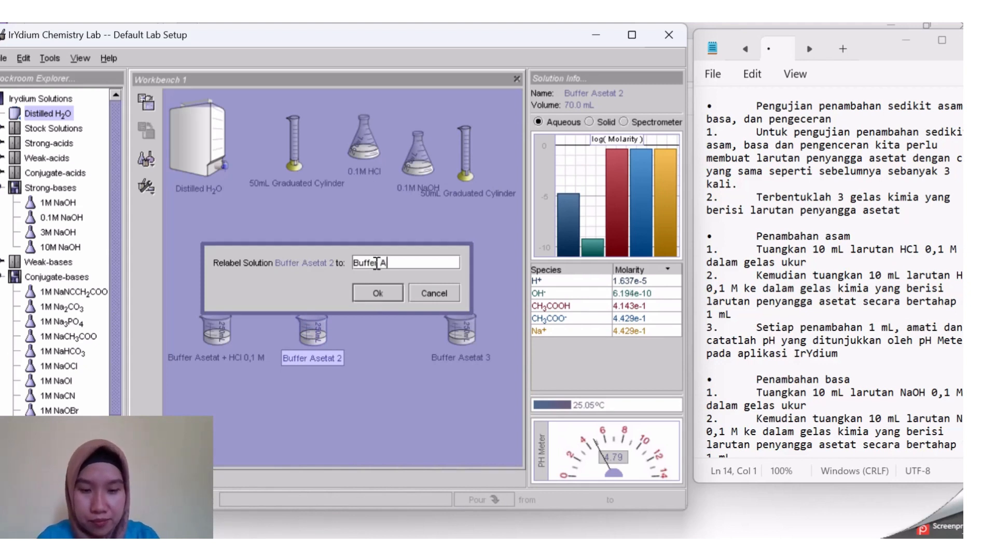
pyautogui.write('setat')
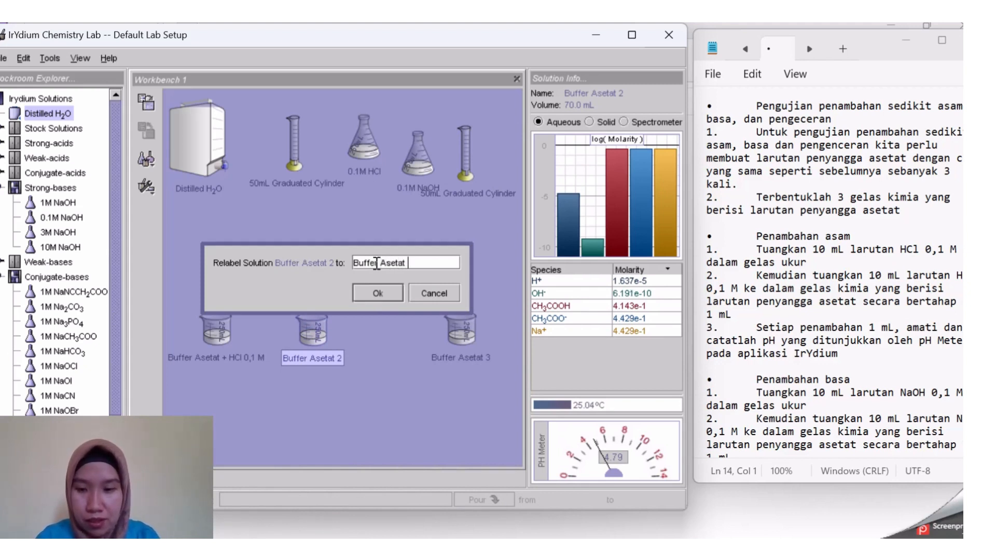
pyautogui.write(' + Na')
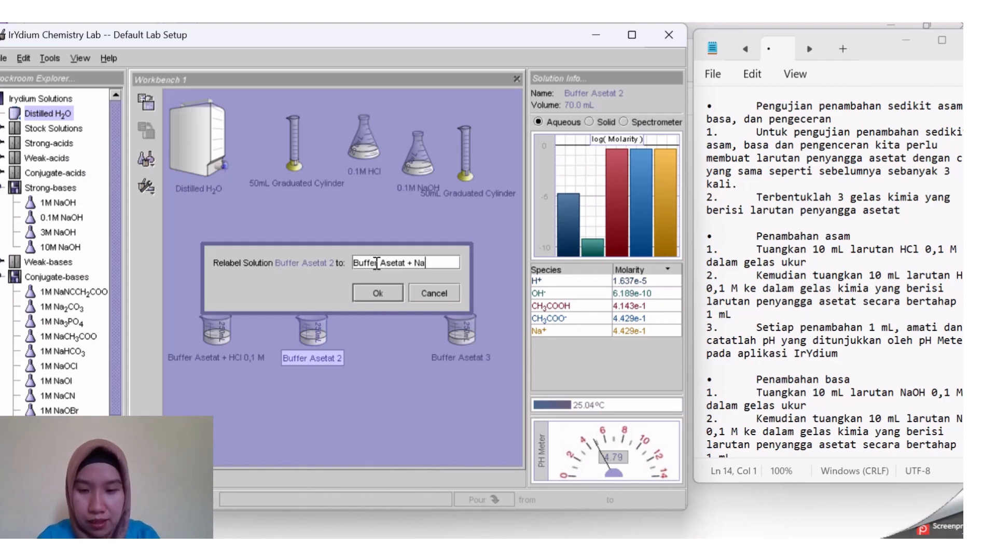
pyautogui.write('OH 0,')
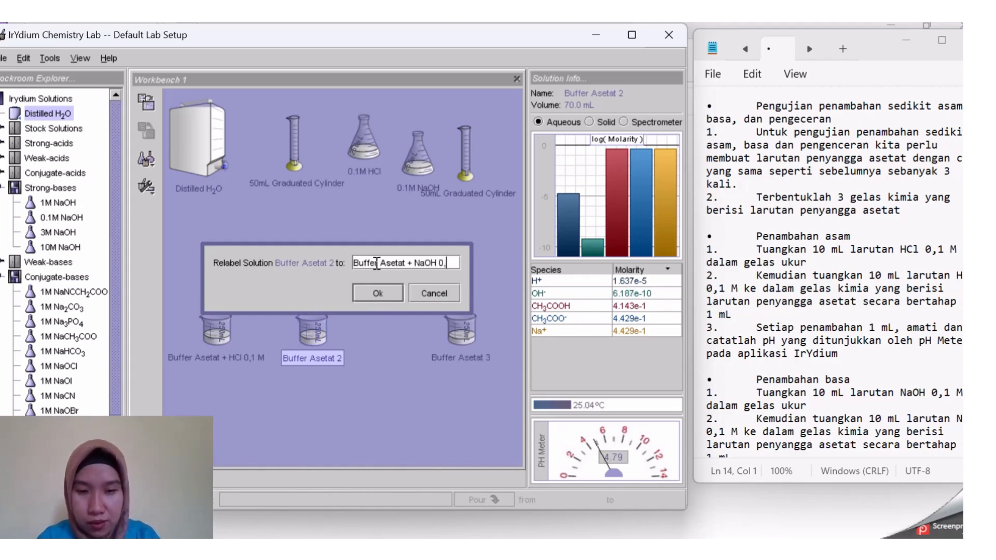
pyautogui.write('1 M')
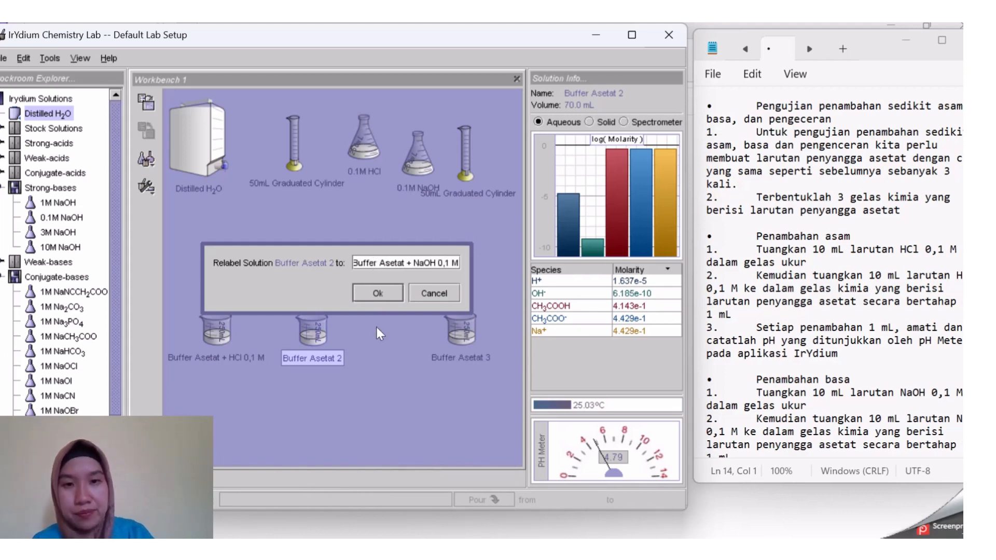
pyautogui.click(378, 293)
pyautogui.moveTo(308, 342); pyautogui.dragTo(325, 327)
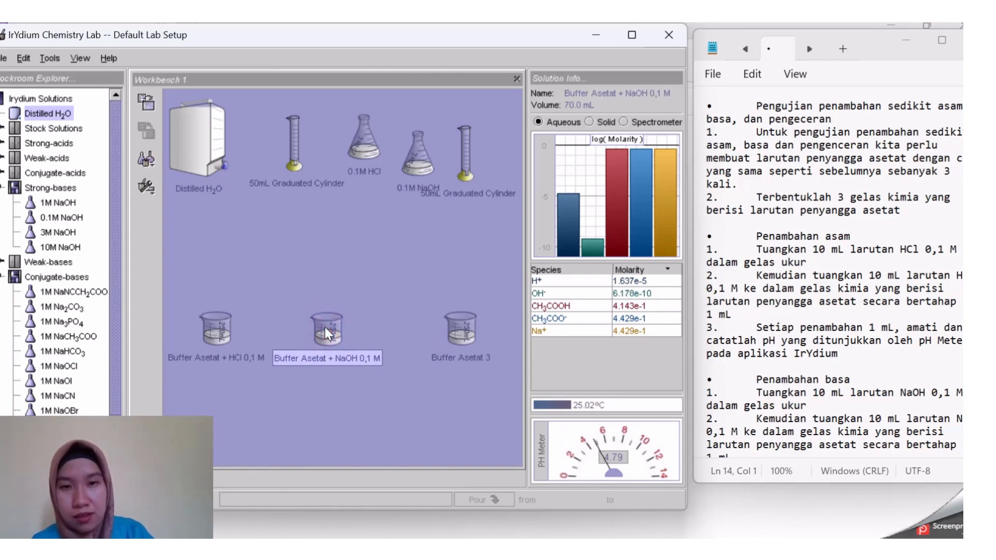
# Bring up the dilution (Pengenceran) instructions in the notes and move Buffer Asetat 3 closer to the NaOH-treated buffer beaker
pyautogui.click(463, 323)
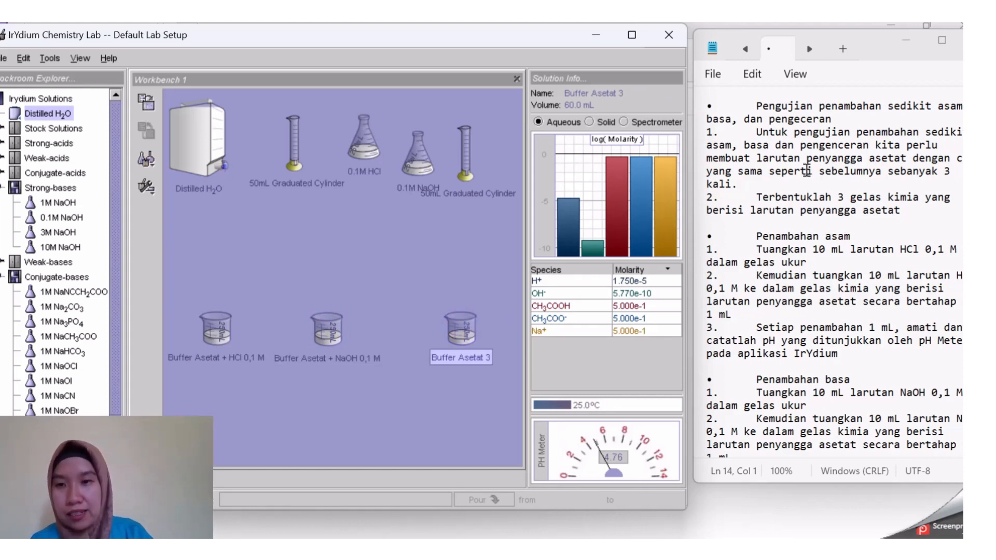
pyautogui.click(772, 50)
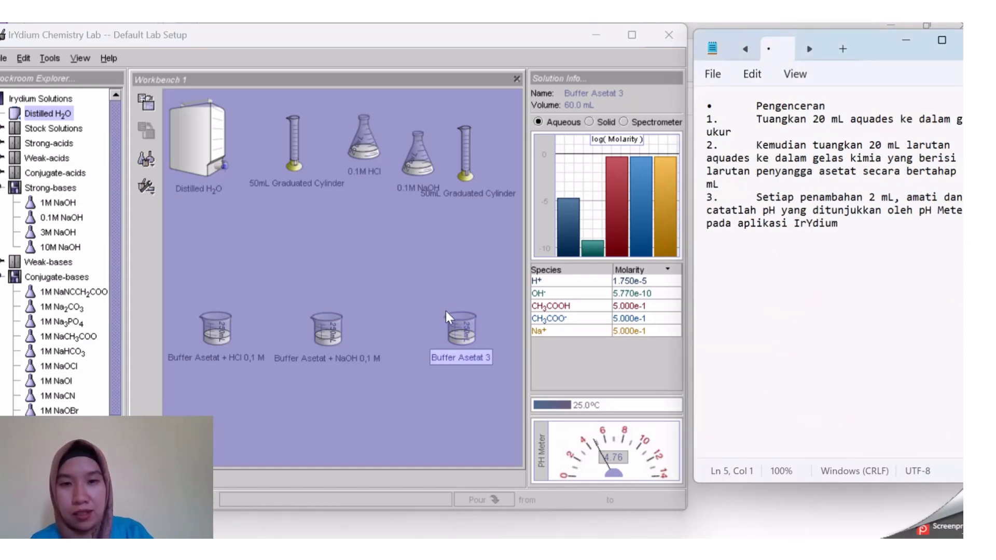
pyautogui.moveTo(459, 330); pyautogui.dragTo(439, 328)
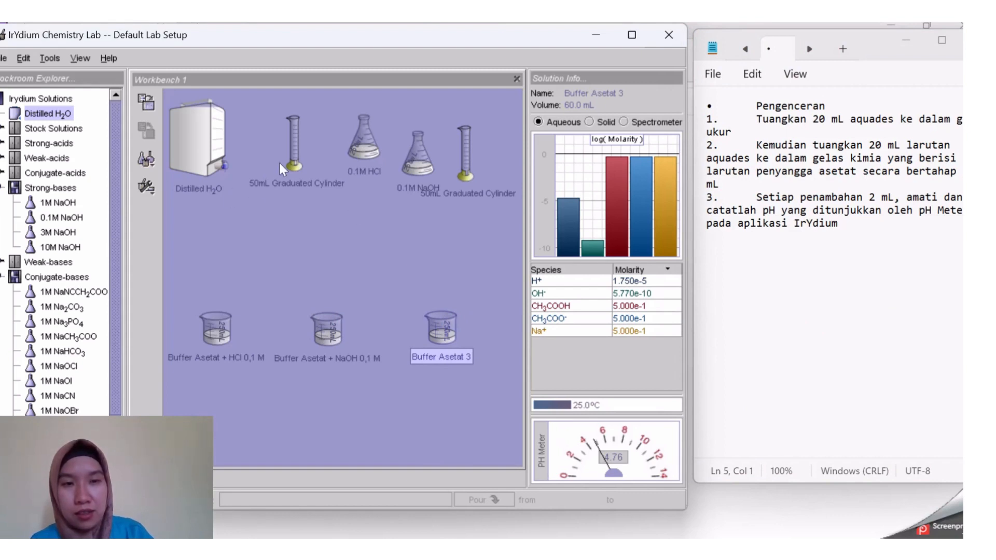
# Add another 50 mL graduated cylinder to the workbench and place it just below the distilled water container
pyautogui.click(156, 189)
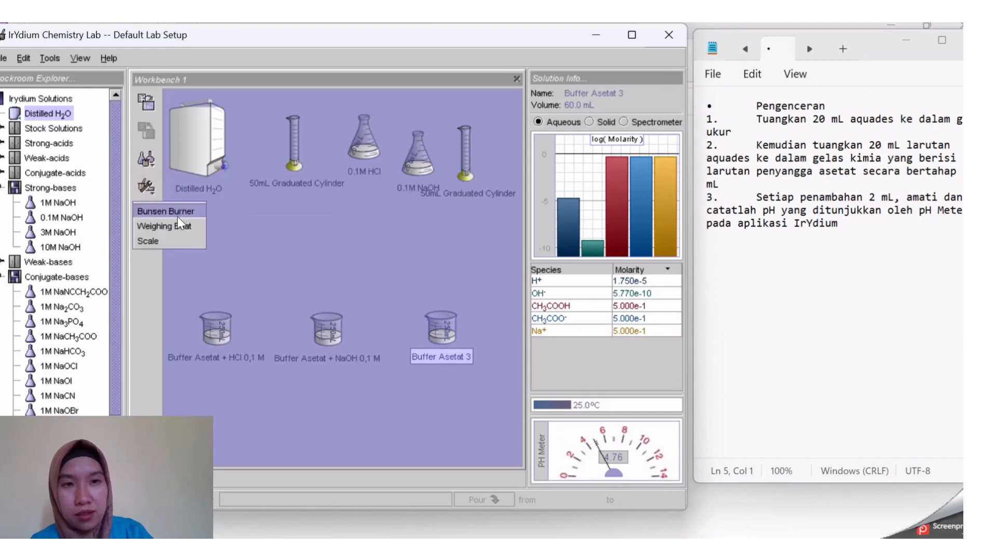
pyautogui.click(150, 166)
pyautogui.moveTo(197, 213)
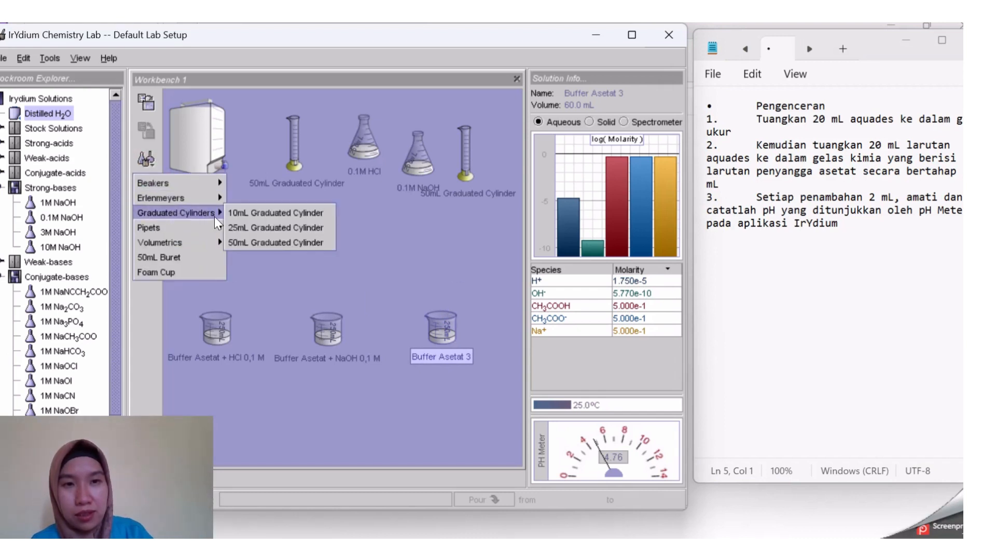
pyautogui.click(252, 244)
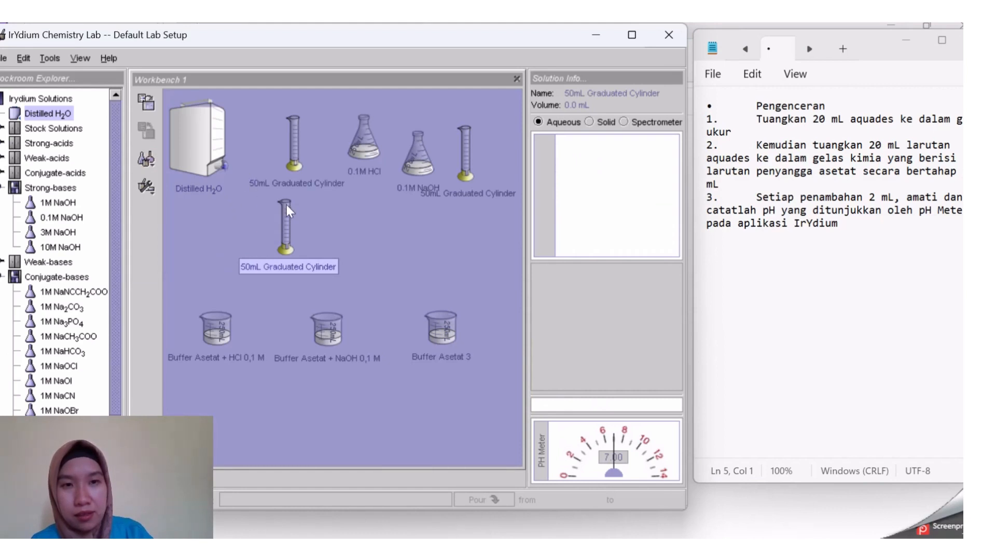
pyautogui.moveTo(286, 205); pyautogui.dragTo(249, 212)
# Pour 20 mL of distilled water into the new graduated cylinder and move the water container back off it
pyautogui.moveTo(200, 135); pyautogui.dragTo(227, 177)
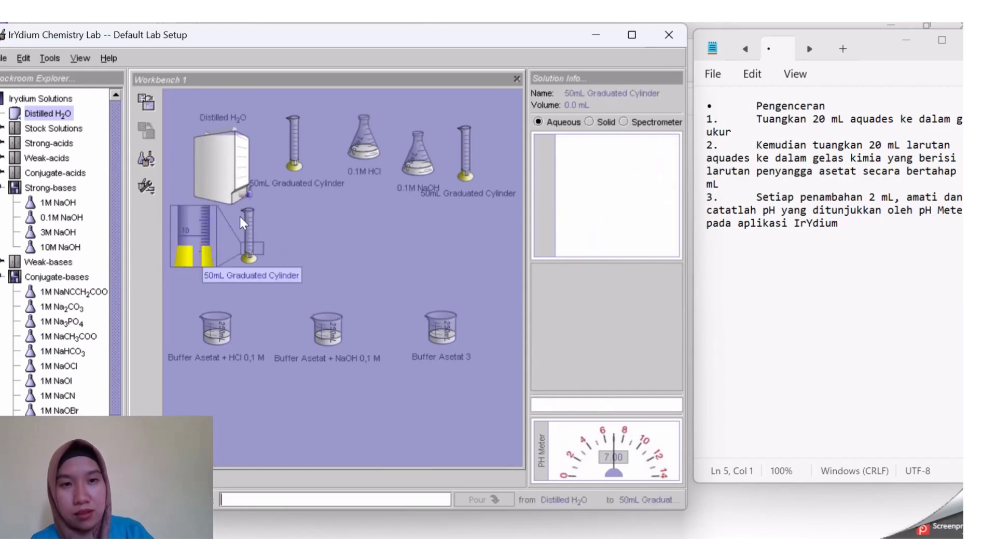
pyautogui.write('20')
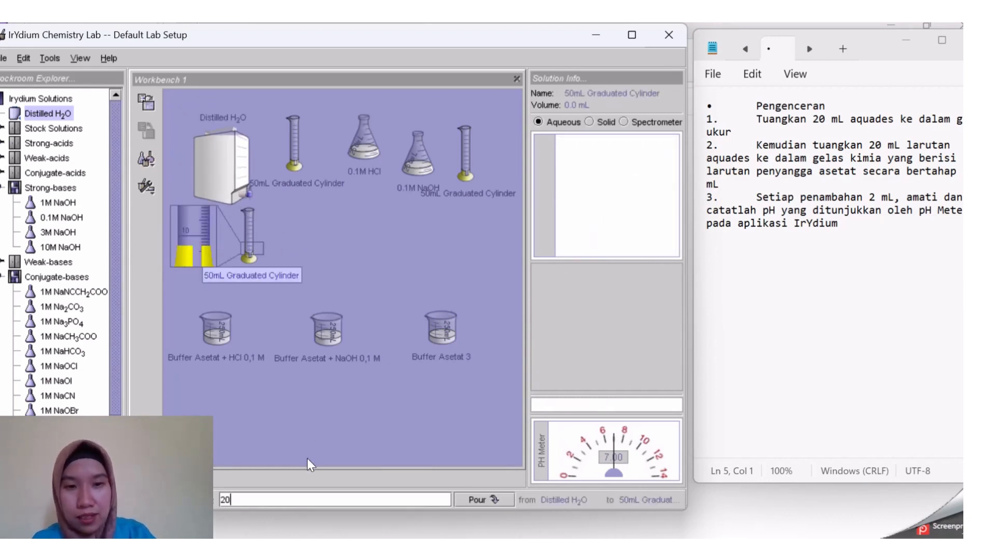
pyautogui.click(493, 494)
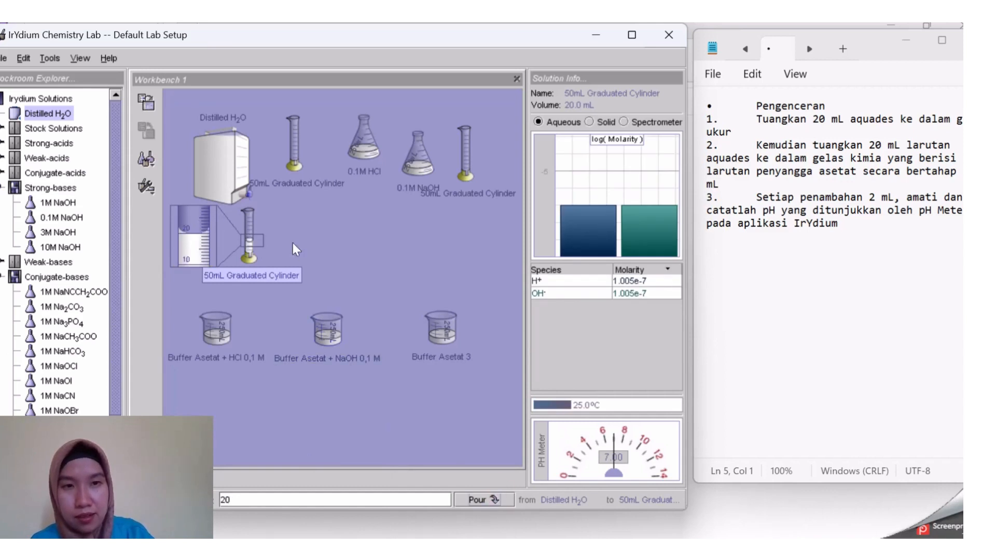
pyautogui.moveTo(226, 178); pyautogui.dragTo(197, 155)
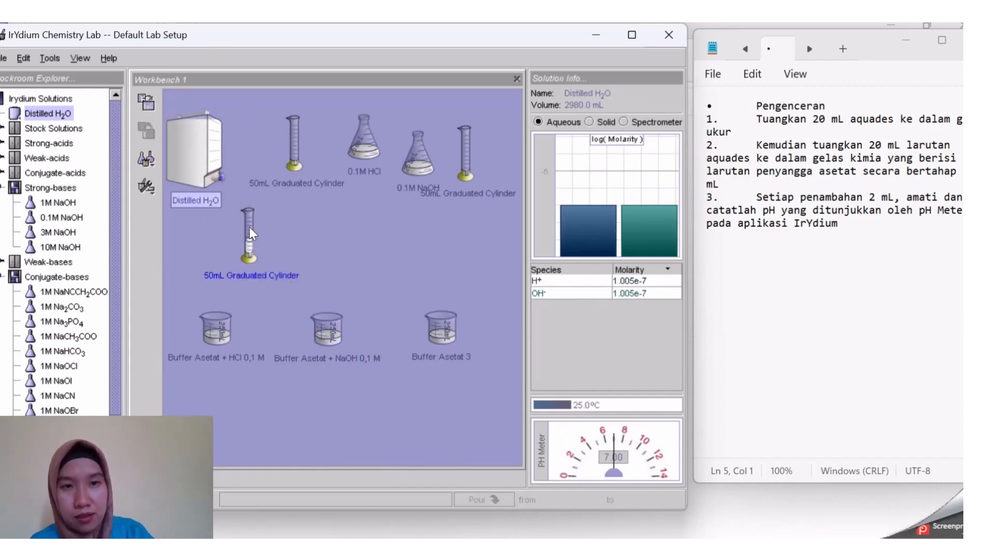
# Bring the water-filled graduated cylinder over to Buffer Asetat 3 and pour a first 2 mL portion into the beaker
pyautogui.moveTo(250, 231); pyautogui.dragTo(458, 255)
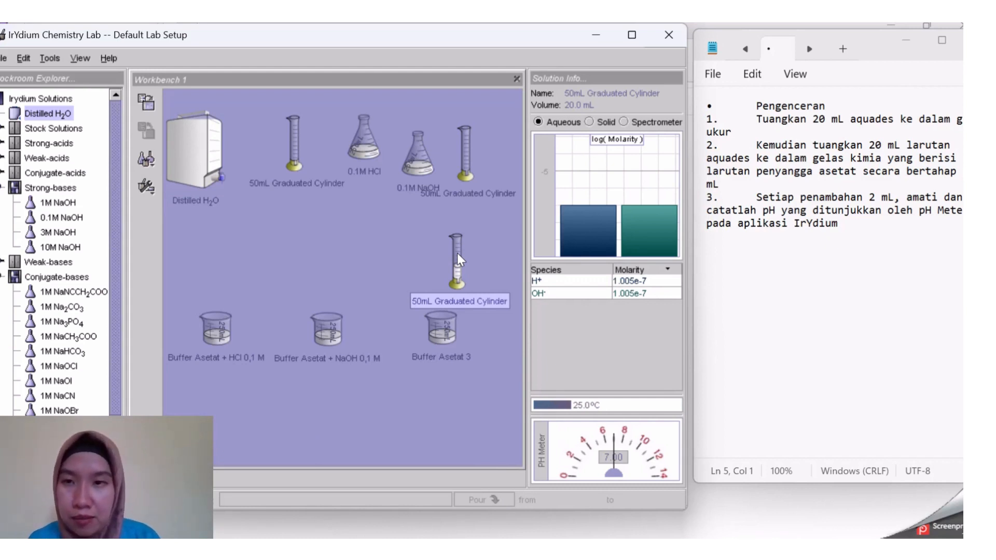
pyautogui.moveTo(457, 252); pyautogui.dragTo(457, 334)
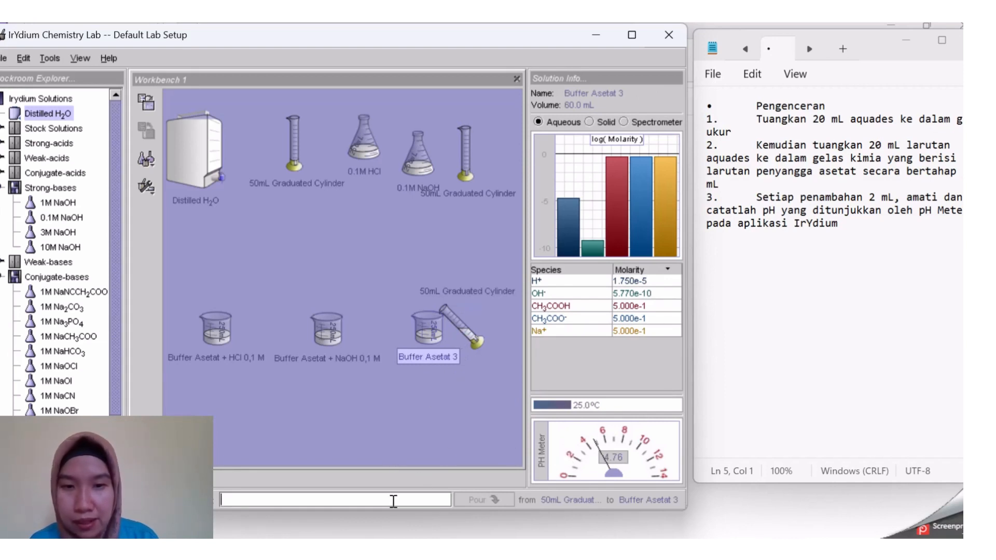
pyautogui.write('2')
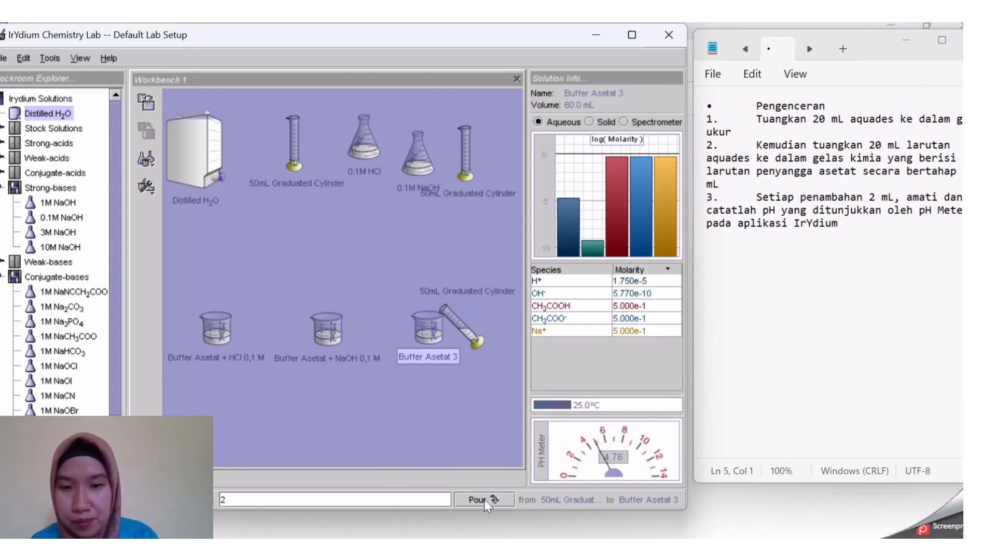
pyautogui.click(486, 501)
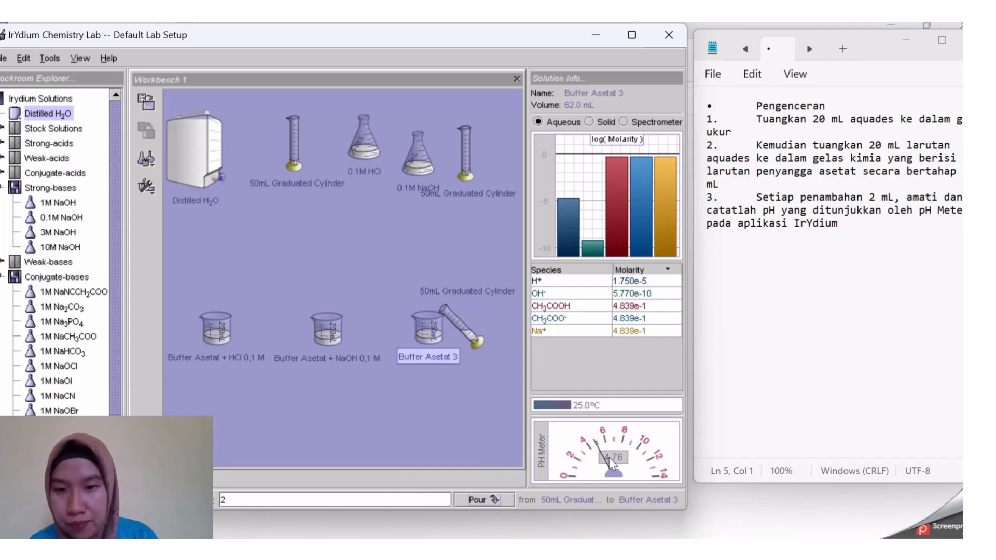
# Pour the remaining distilled water into Buffer Asetat 3 in nine more 2 mL portions, and move the empty cylinder off the beaker
pyautogui.click(483, 499)
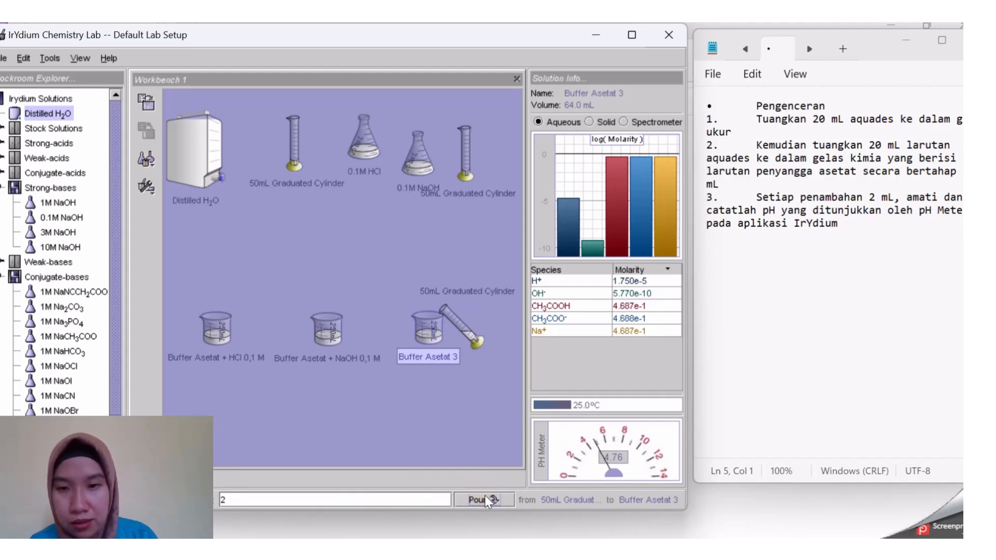
pyautogui.click(485, 499)
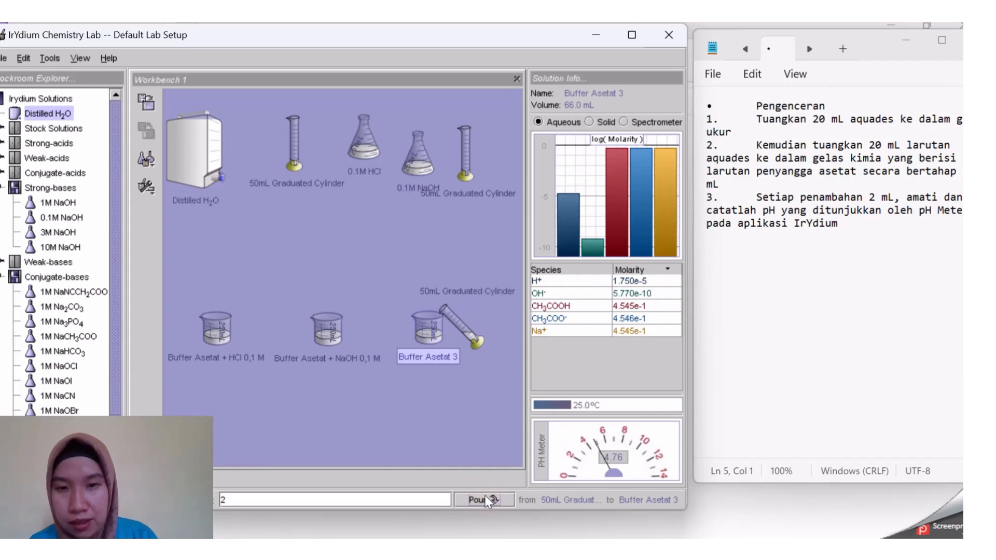
pyautogui.click(485, 499)
pyautogui.click(485, 498)
pyautogui.click(485, 498)
pyautogui.click(485, 498)
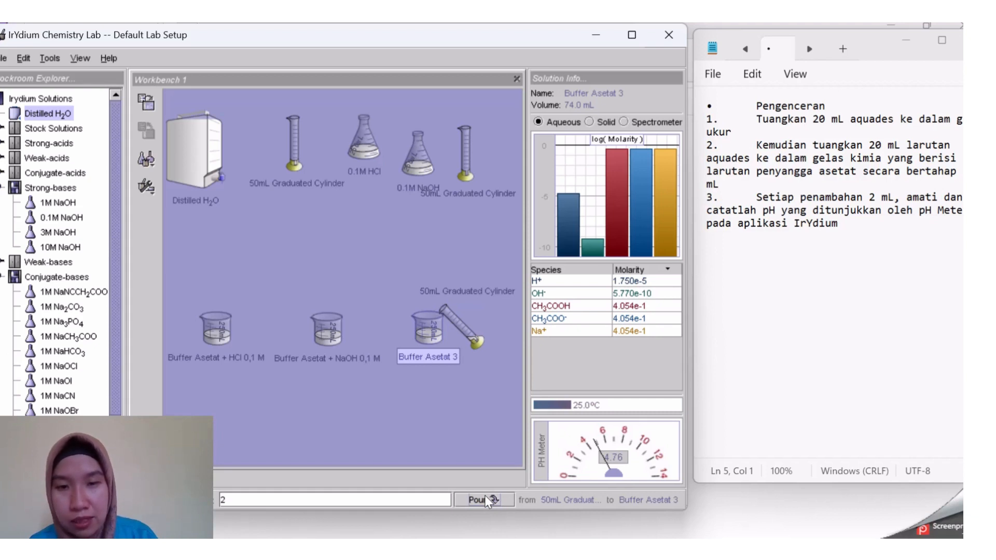
pyautogui.click(485, 496)
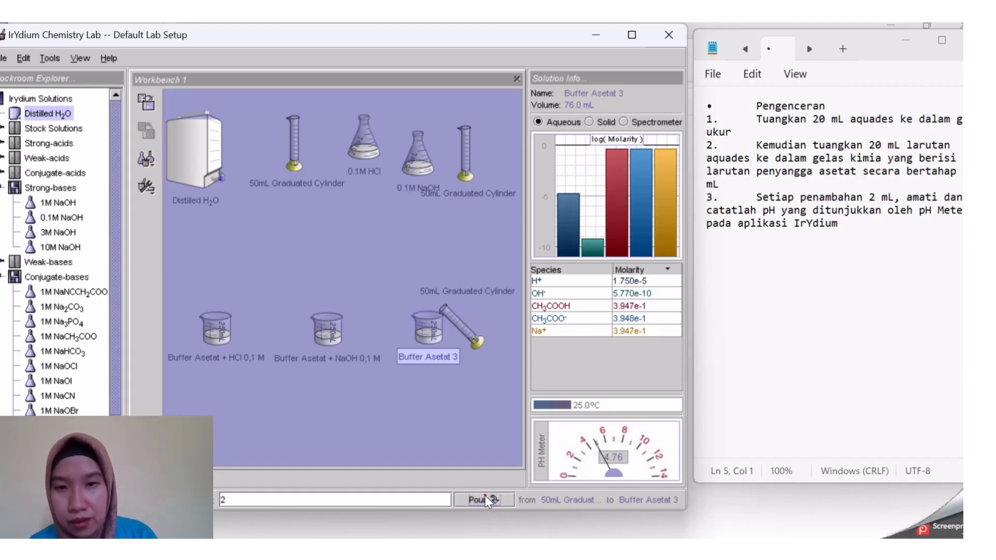
pyautogui.click(485, 496)
pyautogui.click(485, 495)
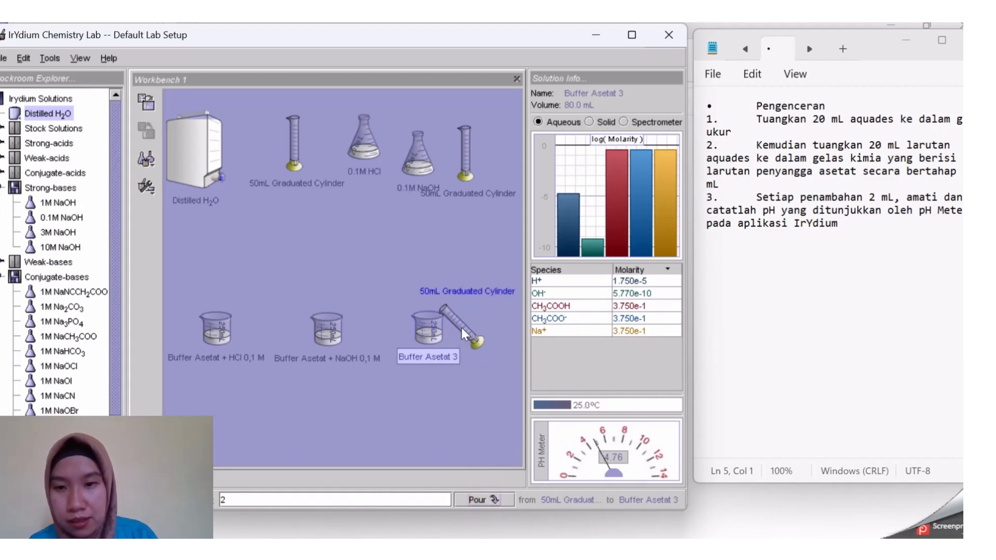
pyautogui.moveTo(446, 309); pyautogui.dragTo(396, 227)
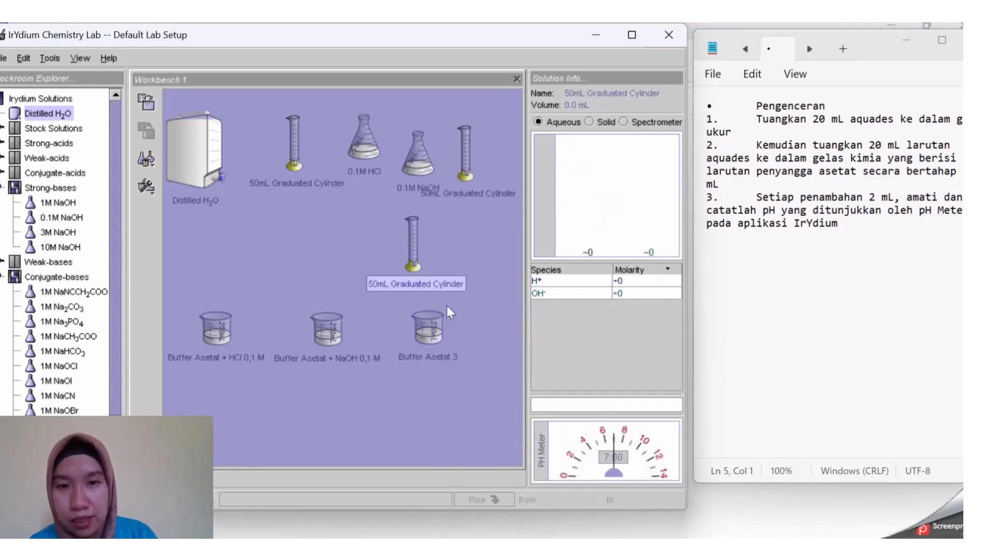
# Rename the Buffer Asetat 3 beaker as "Buffer Asetat + Aquades" and shift it slightly away from the NaOH-treated buffer beaker
pyautogui.click(422, 356)
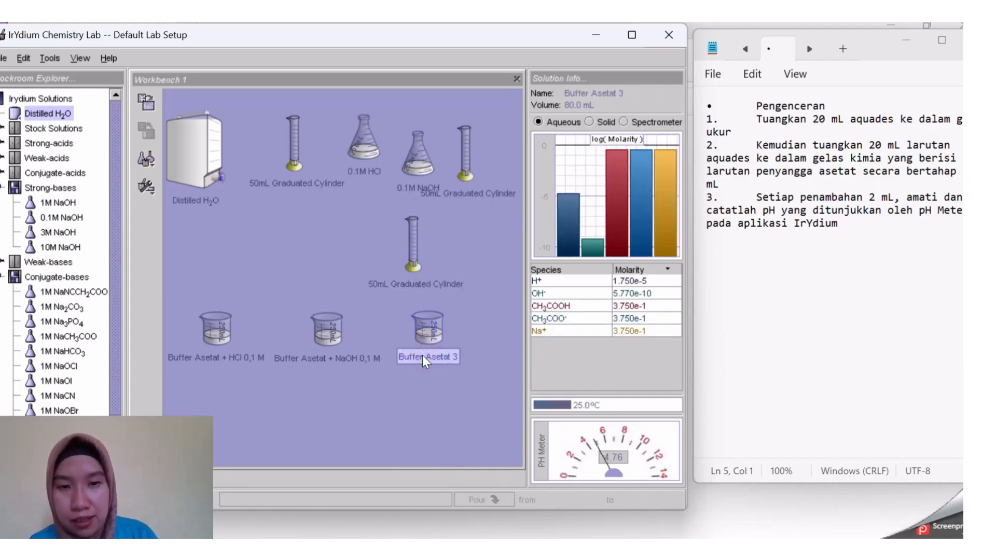
pyautogui.rightClick(423, 356)
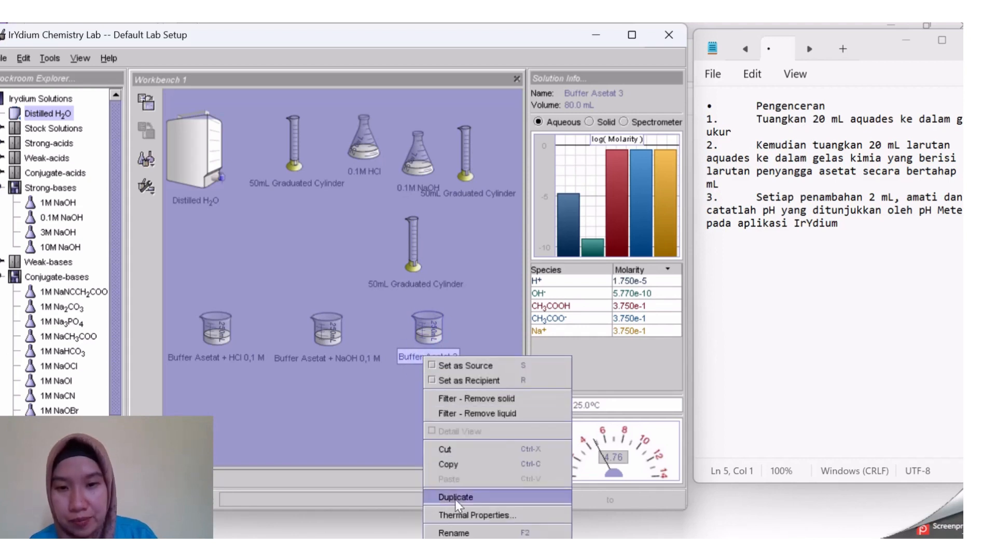
pyautogui.click(452, 533)
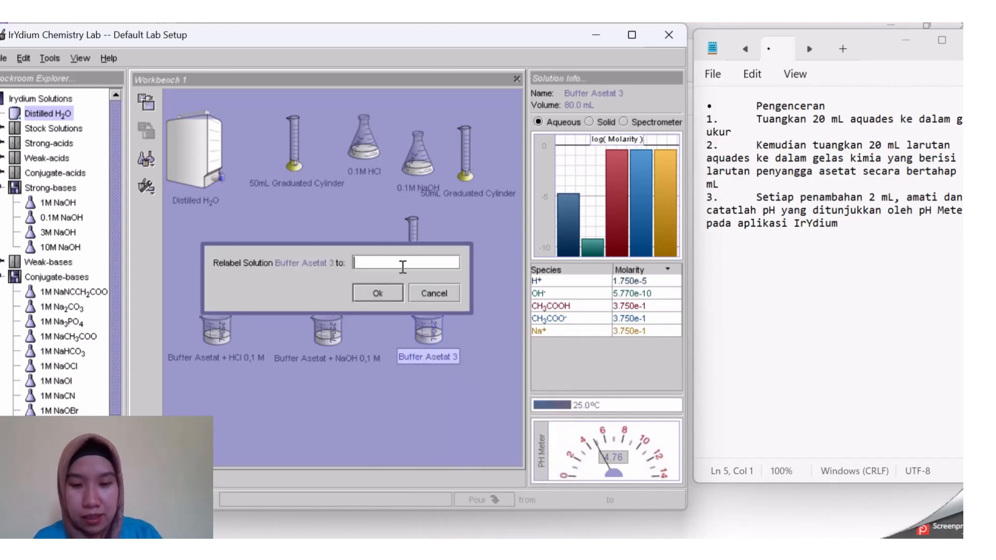
pyautogui.write('Bu')
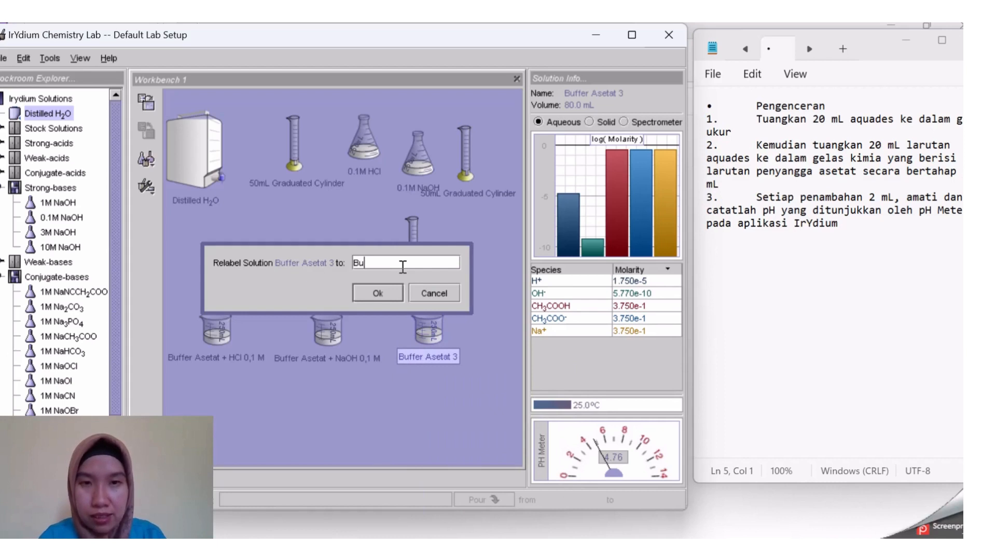
pyautogui.write('ffer A')
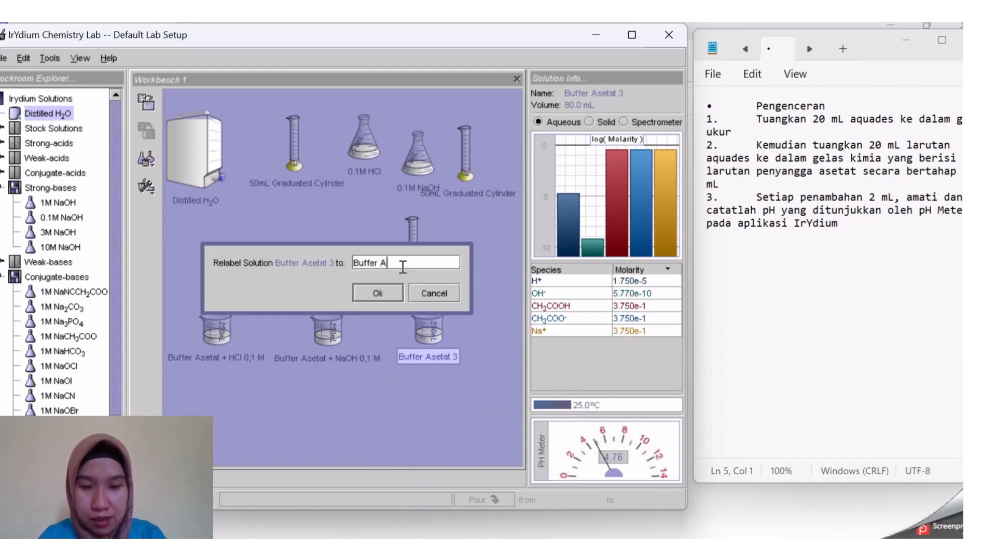
pyautogui.write('setat')
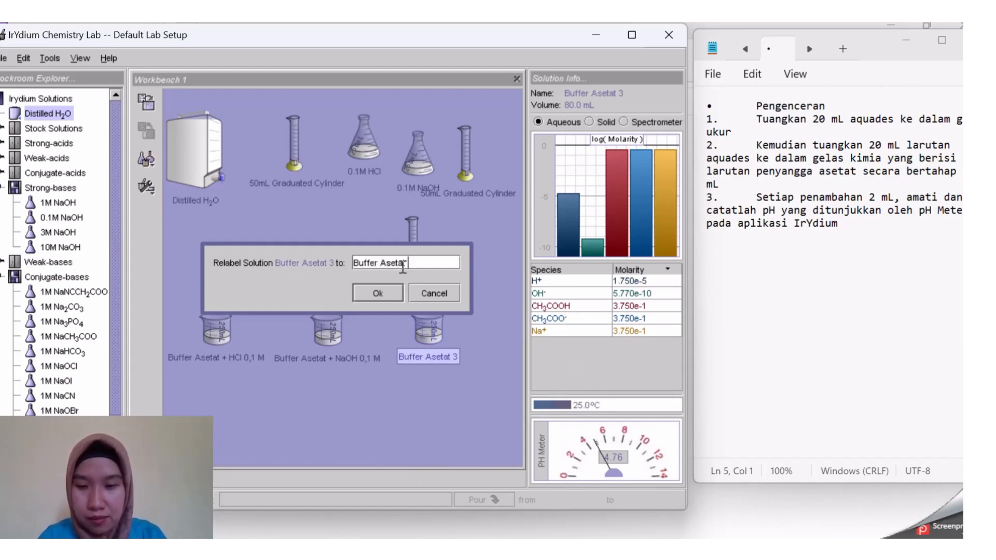
pyautogui.write(' + Aqu')
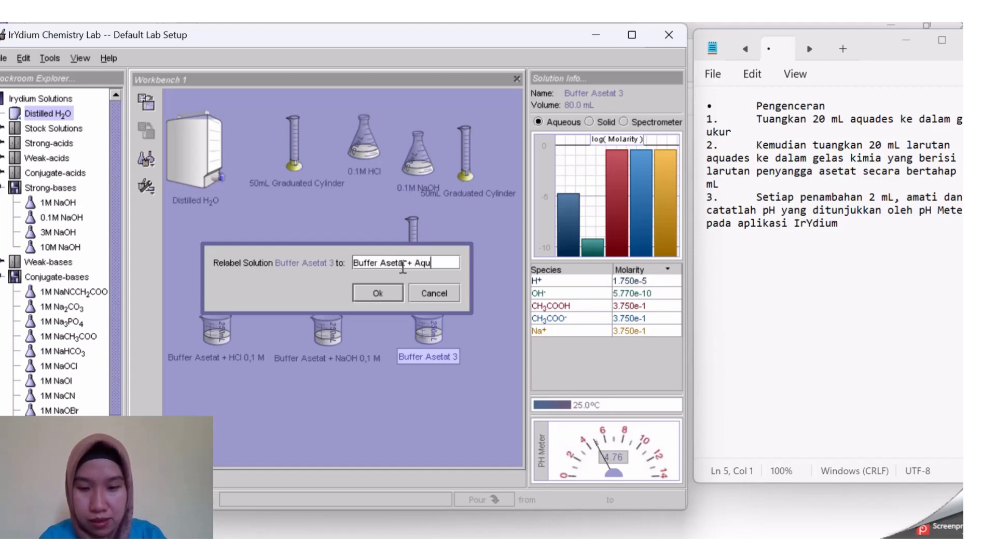
pyautogui.write('ades')
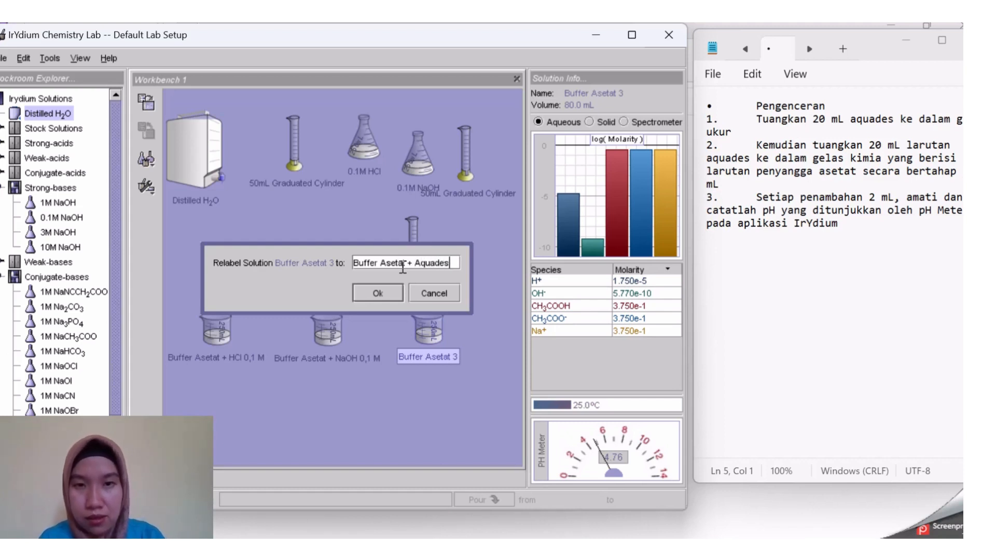
pyautogui.click(392, 293)
pyautogui.click(435, 407)
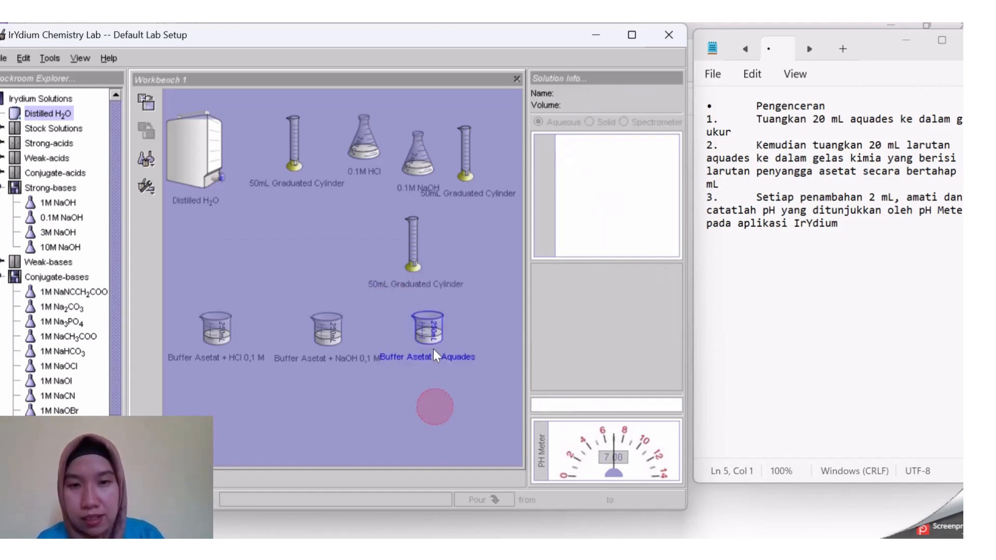
pyautogui.moveTo(434, 342)
pyautogui.mouseDown()
pyautogui.moveTo(477, 346)
pyautogui.moveTo(454, 338)
pyautogui.mouseUp()
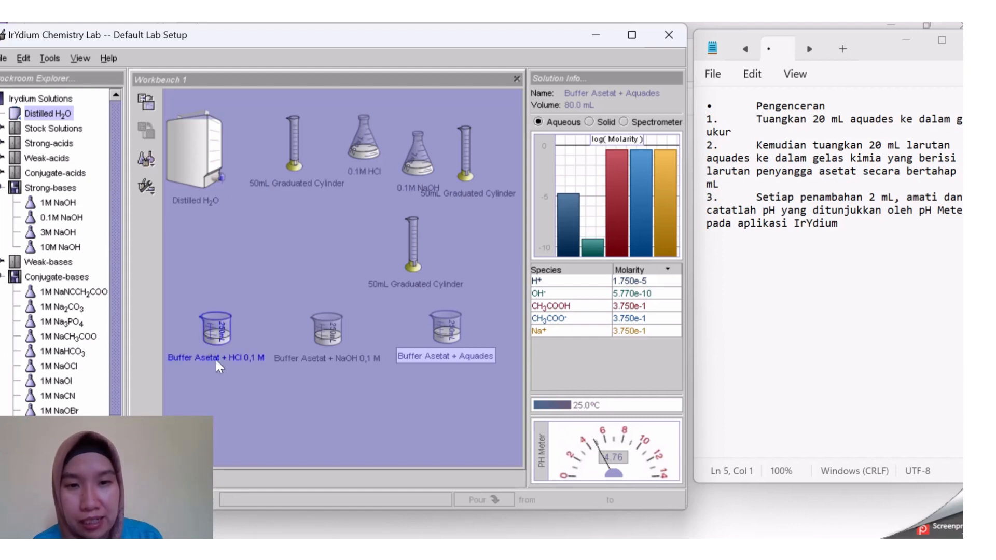
# Compare the solution info and pH of the HCl-treated, NaOH-treated and water-diluted buffer beakers, going through all three twice
pyautogui.click(219, 337)
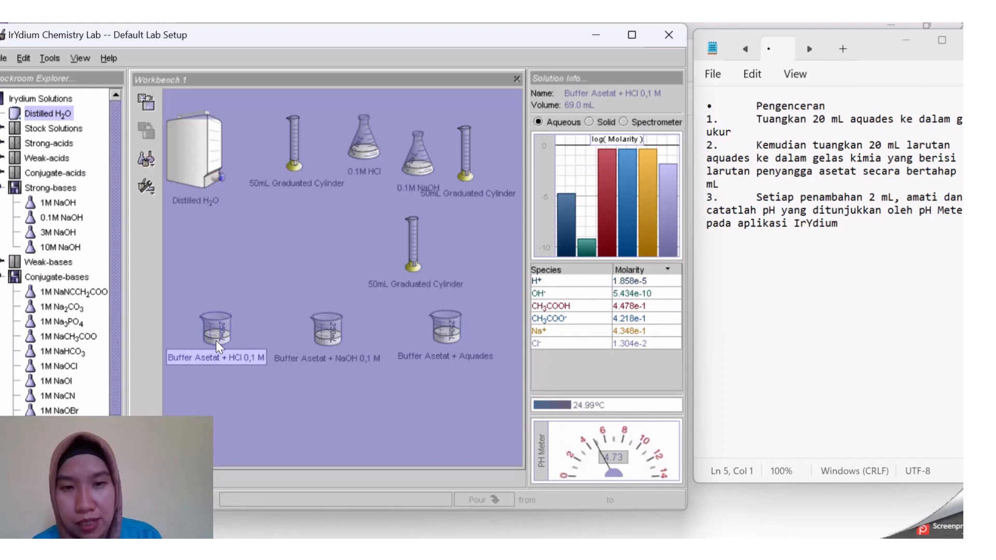
pyautogui.click(342, 354)
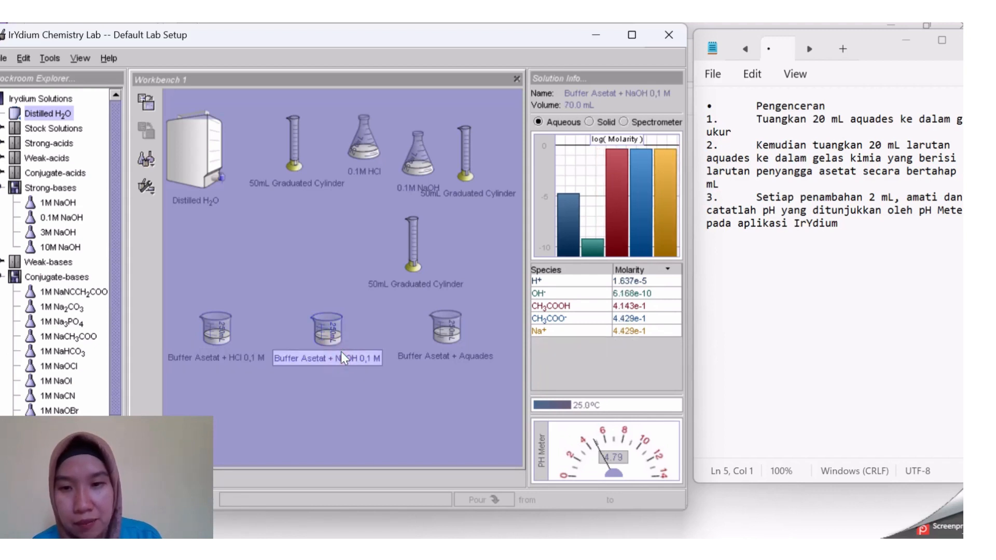
pyautogui.click(445, 346)
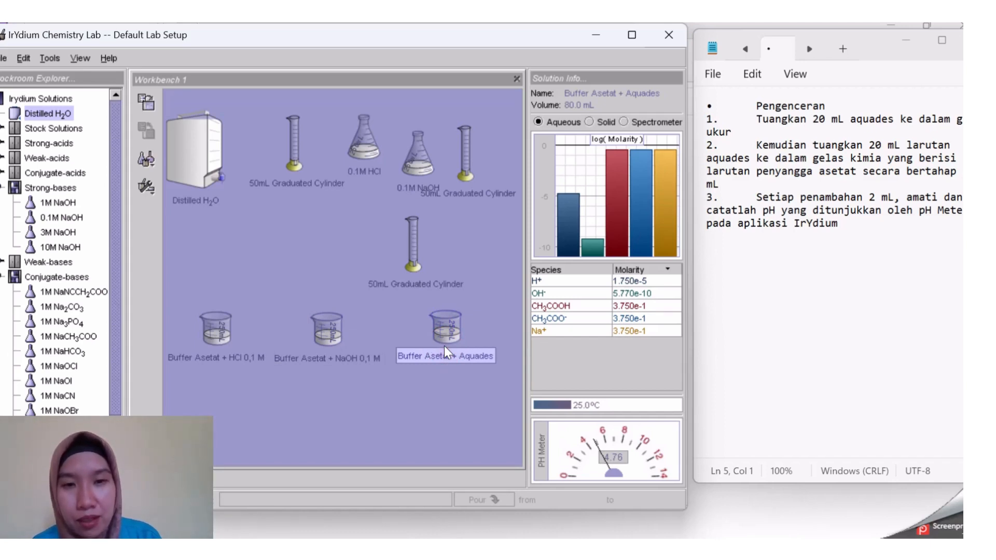
pyautogui.click(224, 343)
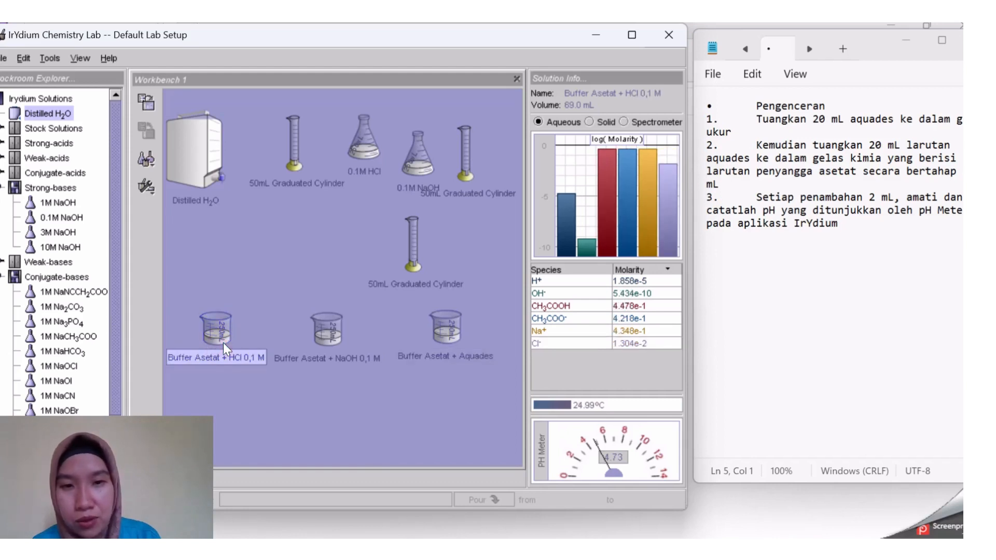
pyautogui.click(324, 349)
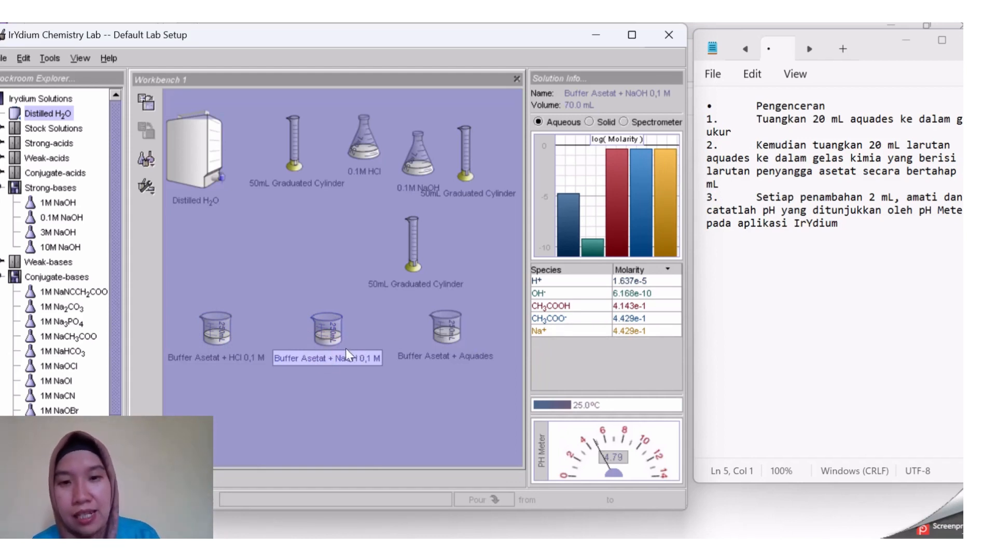
pyautogui.click(441, 339)
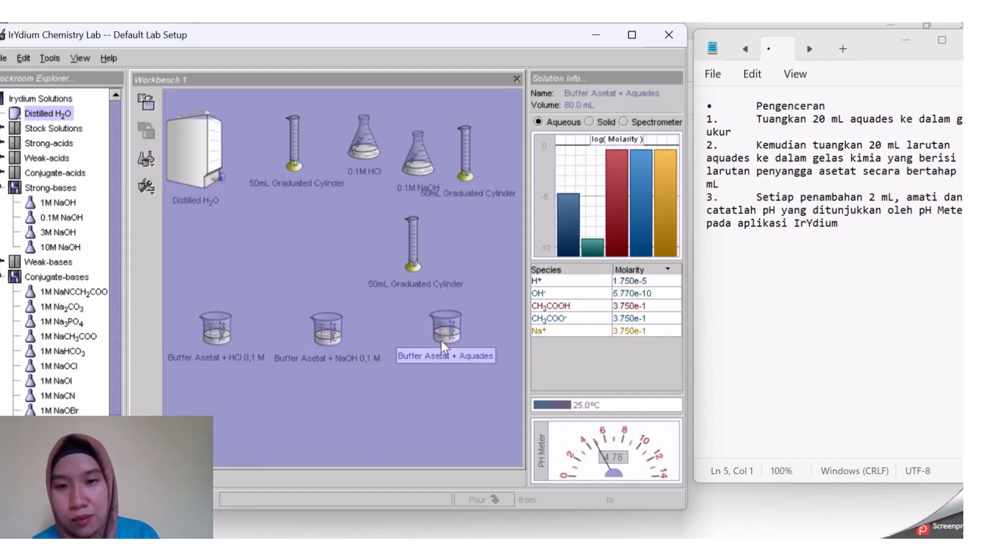